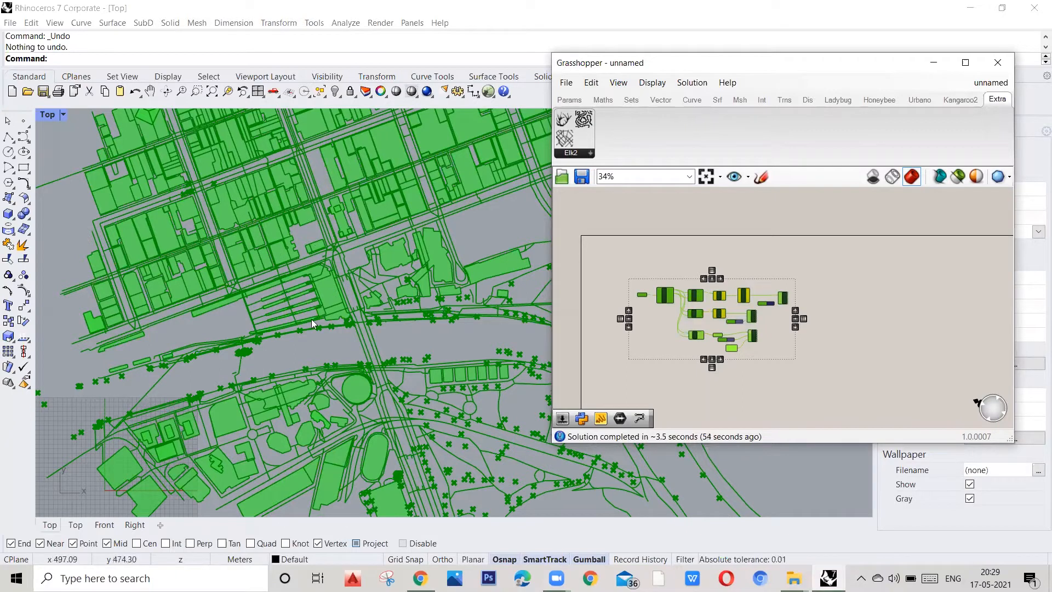
Step: Delete all components of the existing map definition from the Grasshopper canvas
scroll(300, 341, down, 2)
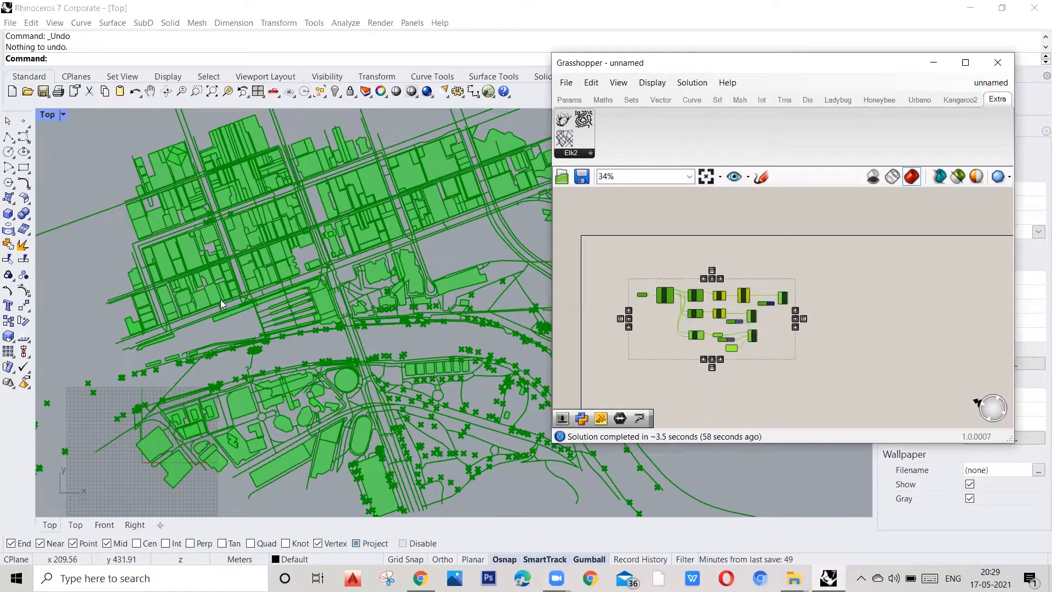
scroll(223, 315, down, 1)
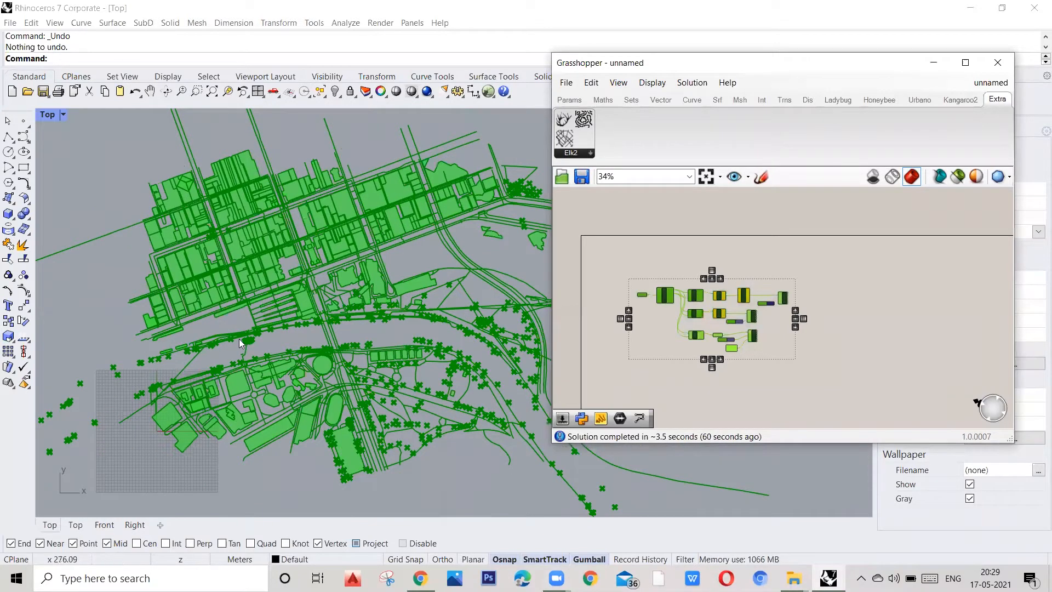
scroll(241, 348, up, 1)
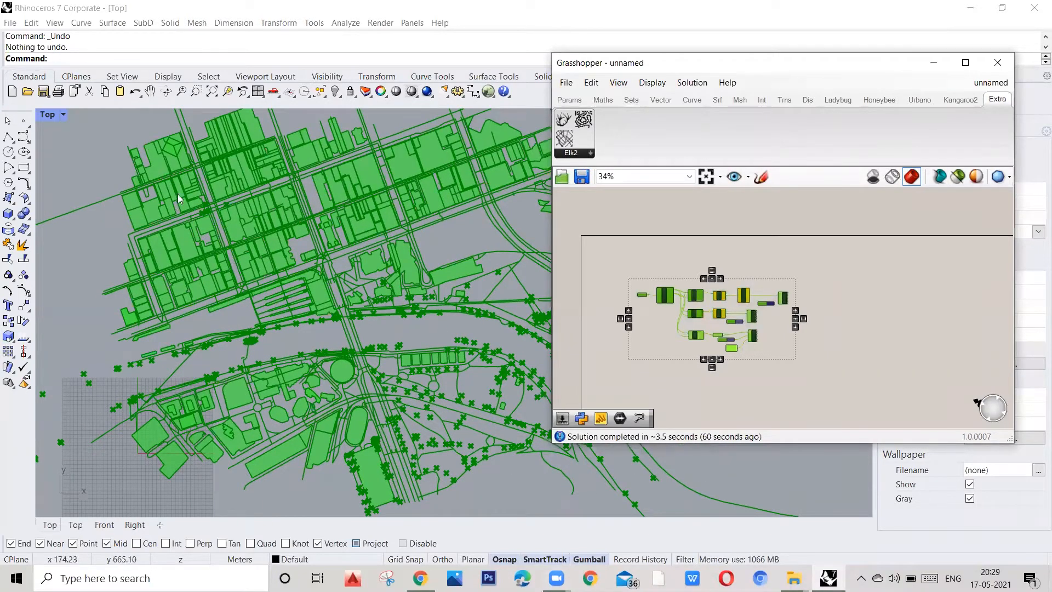
key(Delete)
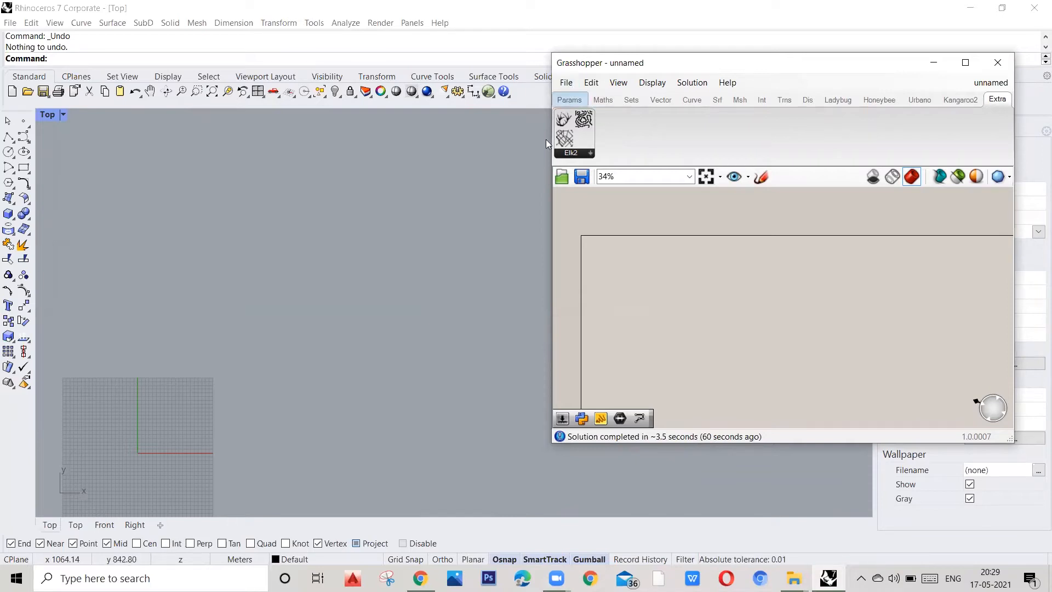
scroll(437, 232, down, 3)
scroll(255, 362, up, 3)
scroll(271, 324, up, 4)
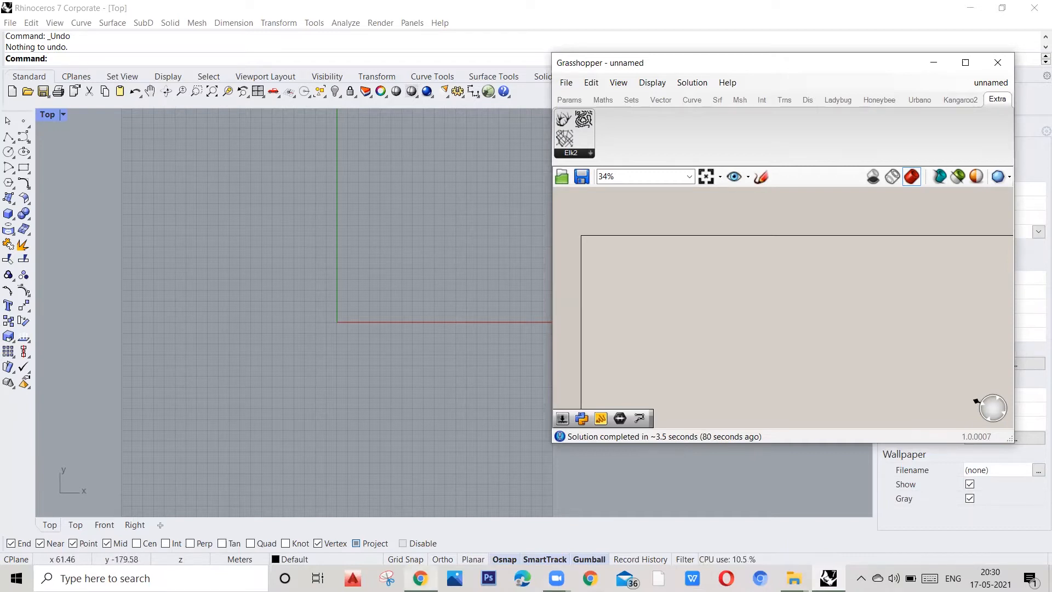
Step: Switch to Chrome and examine the Elk plugin's description and available downloads on Food4Rhino
mouse_move(420, 578)
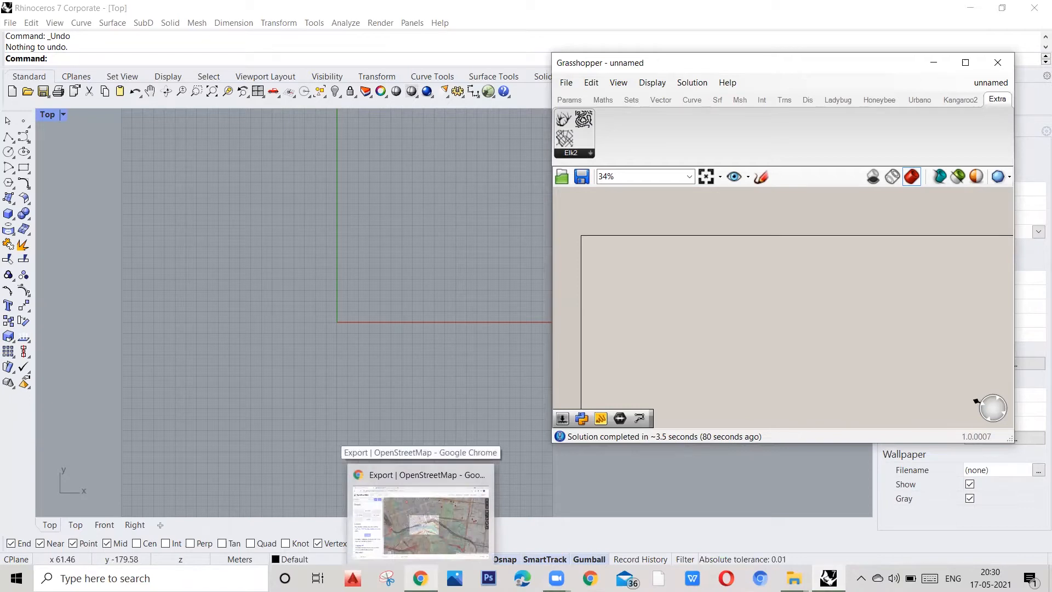
click(422, 510)
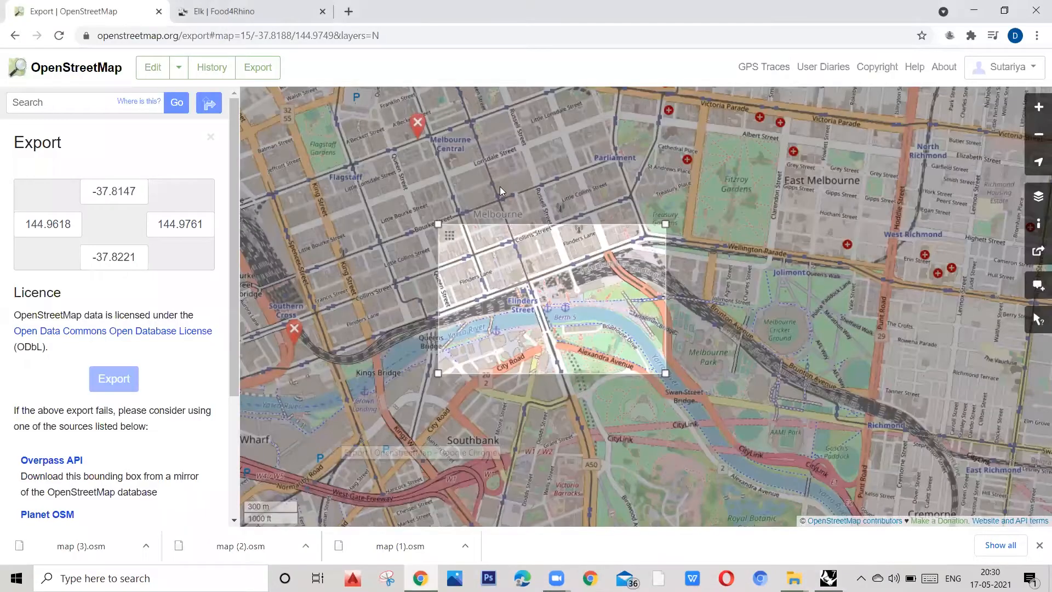
click(218, 12)
scroll(328, 271, up, 15)
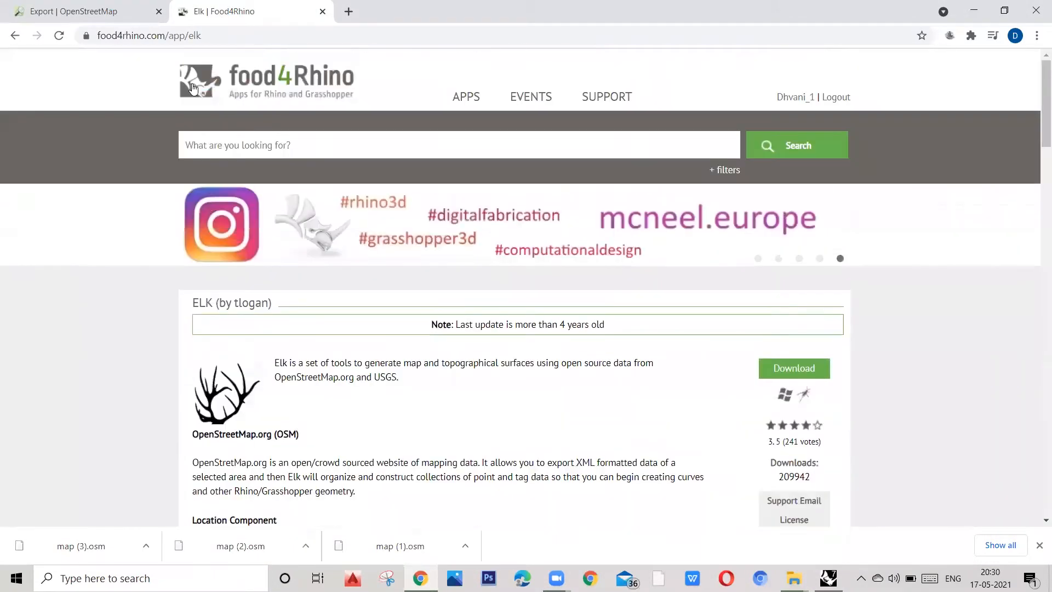
scroll(582, 333, down, 3)
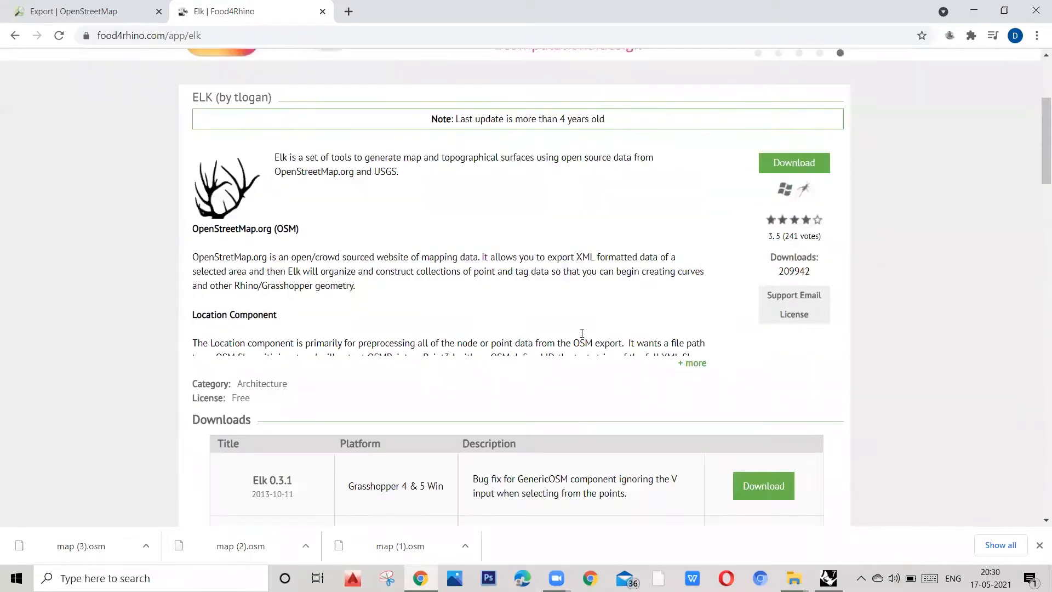
scroll(529, 312, down, 12)
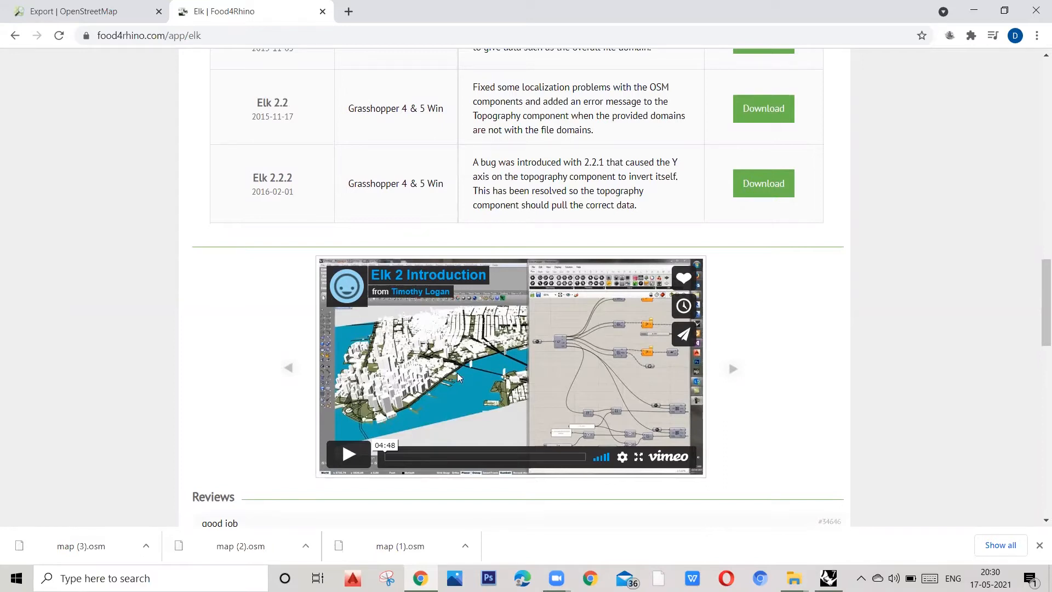
scroll(400, 346, down, 3)
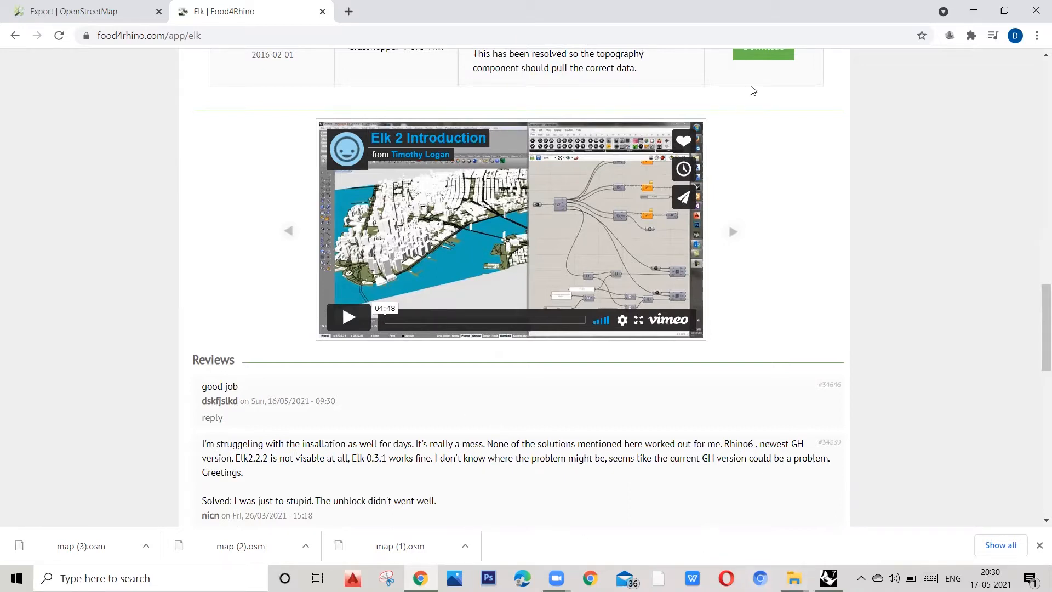
scroll(760, 150, up, 2)
Step: In File Explorer's Downloads folder, unblock the elk222 archive through its properties and apply the change
click(794, 578)
click(791, 522)
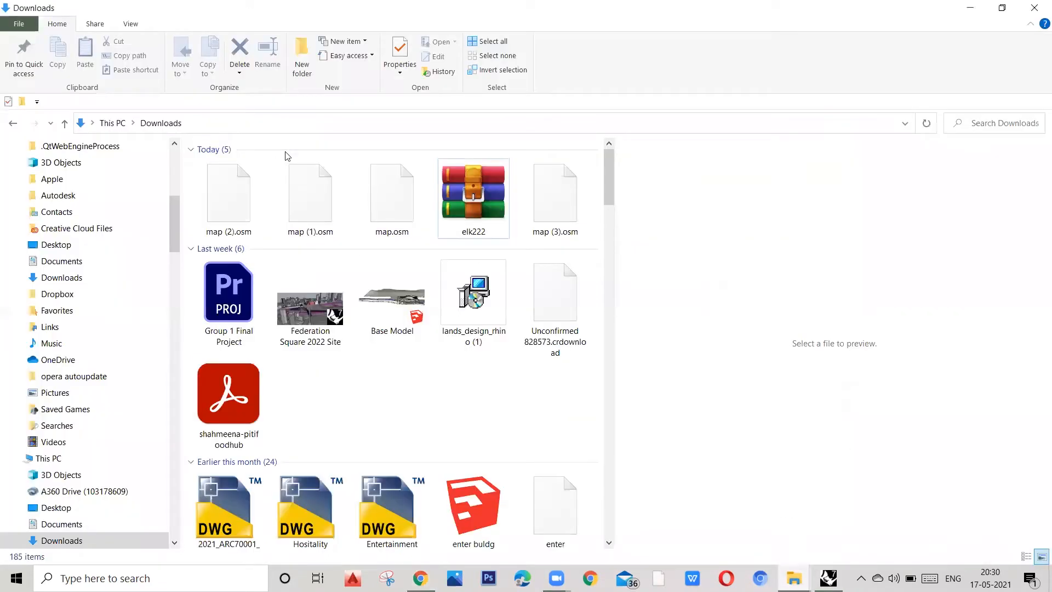
click(469, 194)
right_click(469, 194)
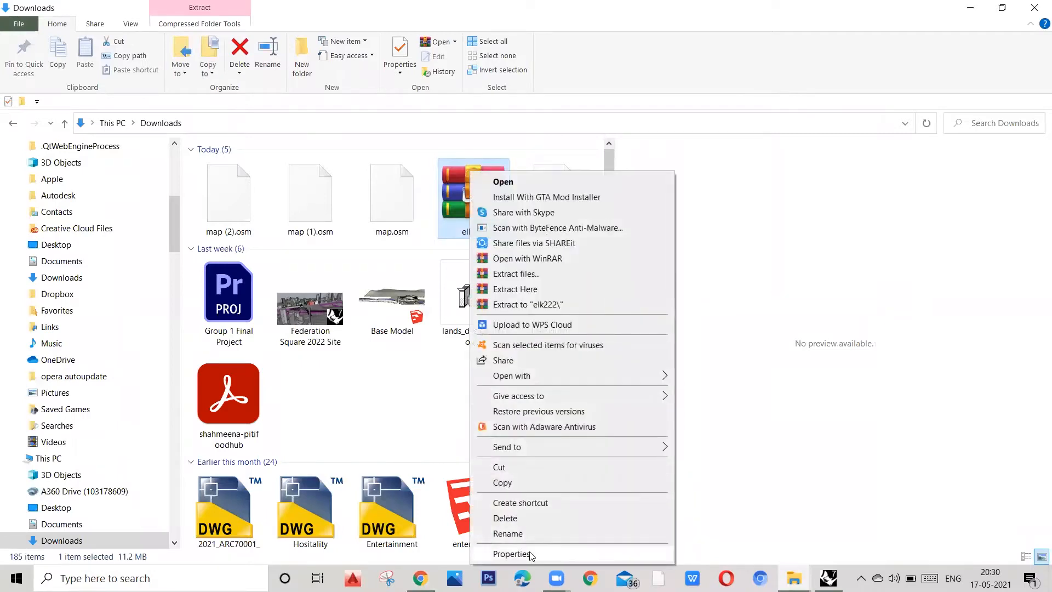
click(511, 554)
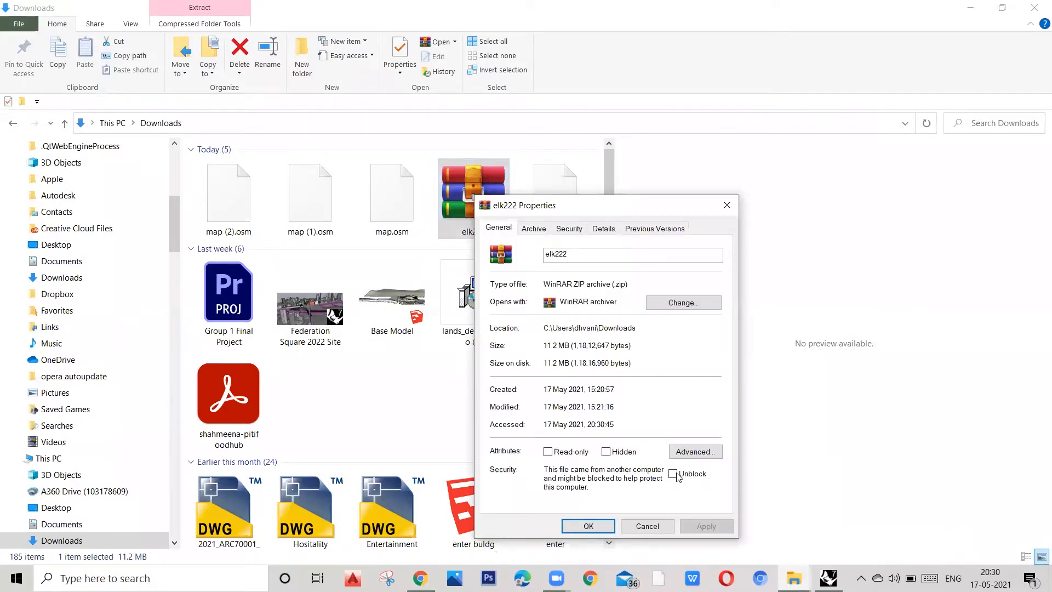
click(673, 474)
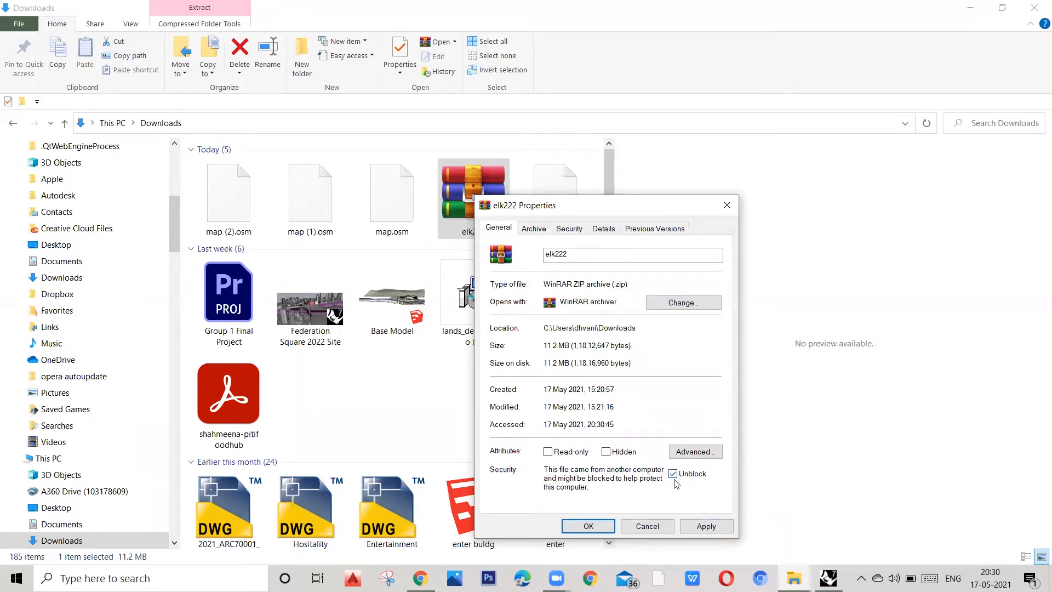
key(Return)
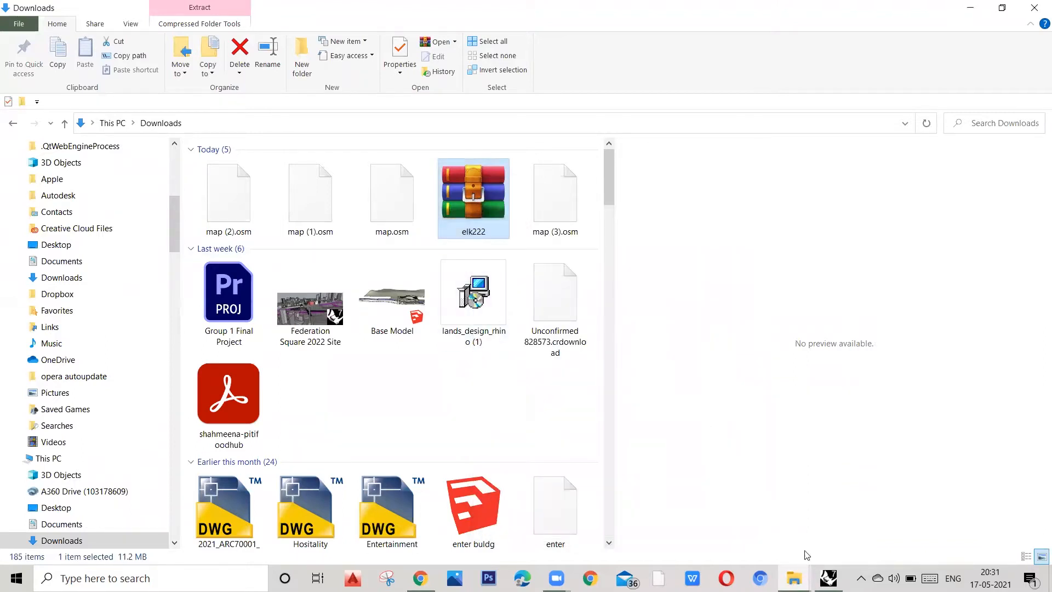
Step: Switch to Rhino and place Elk2's Location and OSM data components side by side on the Grasshopper canvas
mouse_move(829, 578)
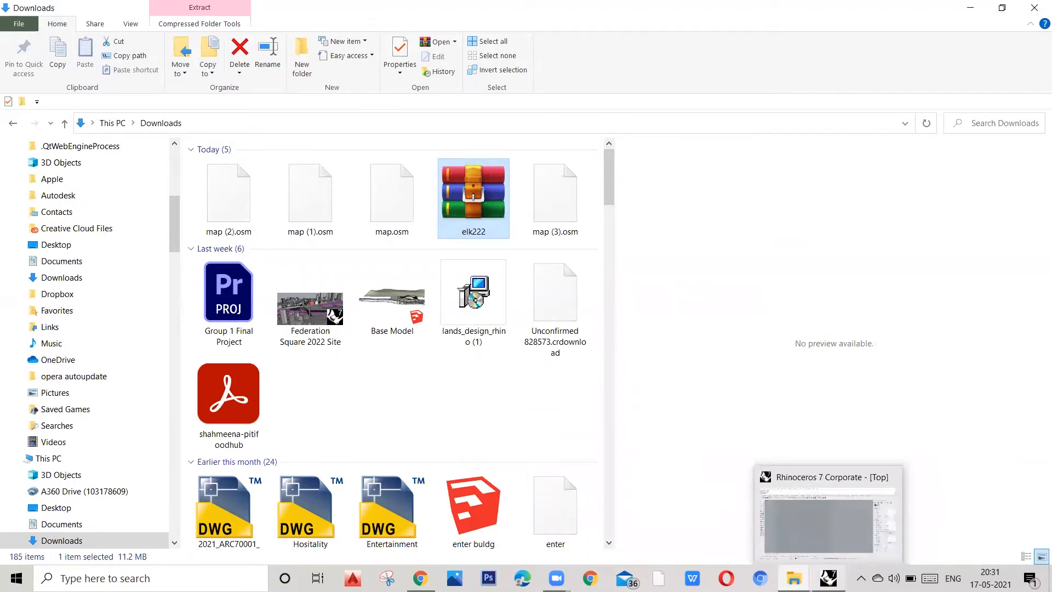
click(825, 507)
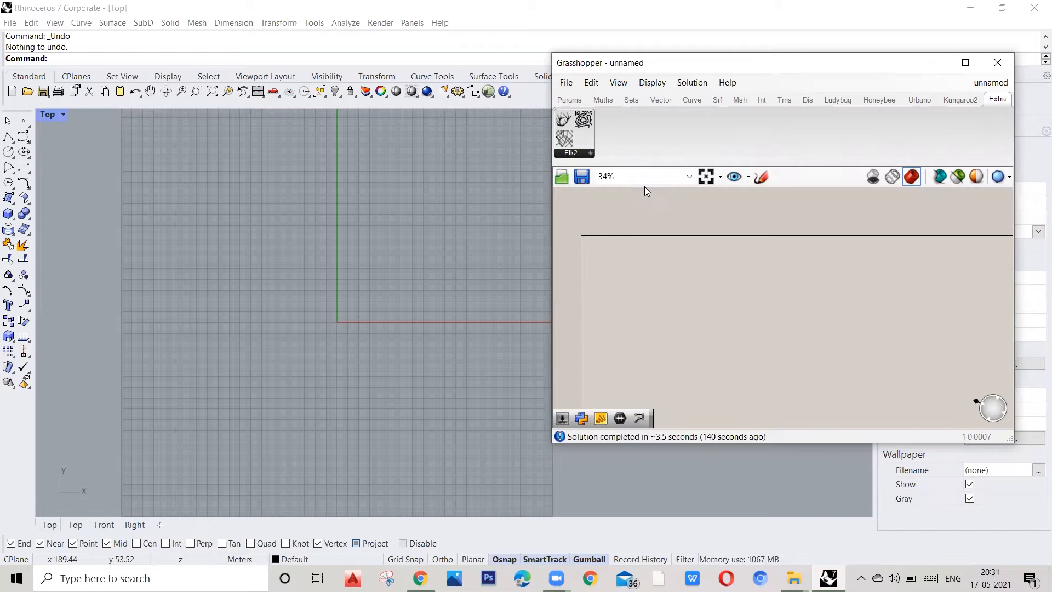
click(589, 154)
drag(593, 179, 682, 305)
click(587, 155)
drag(589, 195, 712, 303)
scroll(708, 317, up, 2)
scroll(631, 318, up, 5)
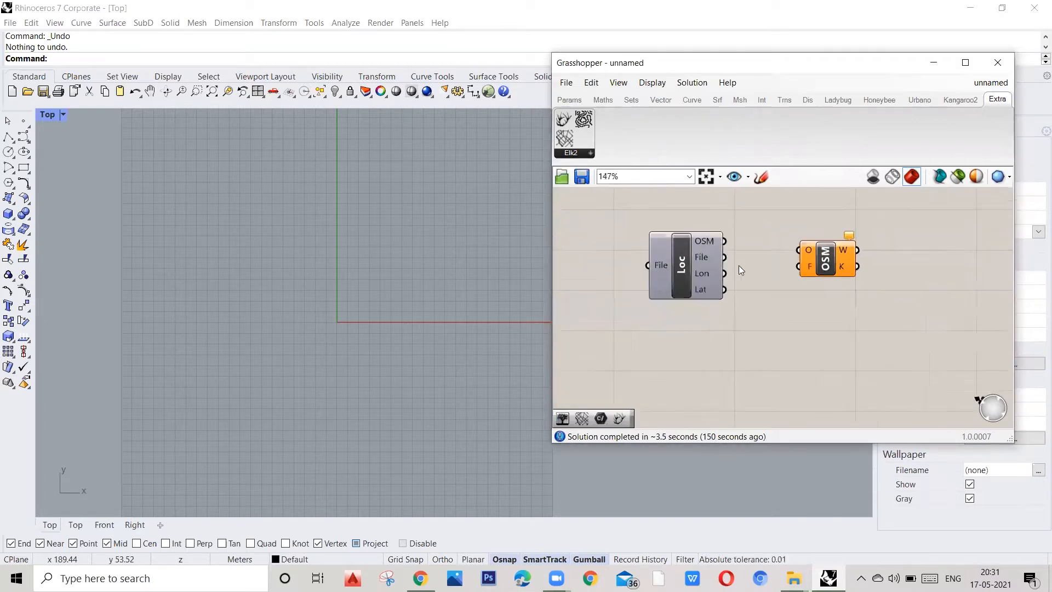
Step: Start a new Rhino document from a template without saving the changes to the untitled model
click(10, 24)
click(25, 37)
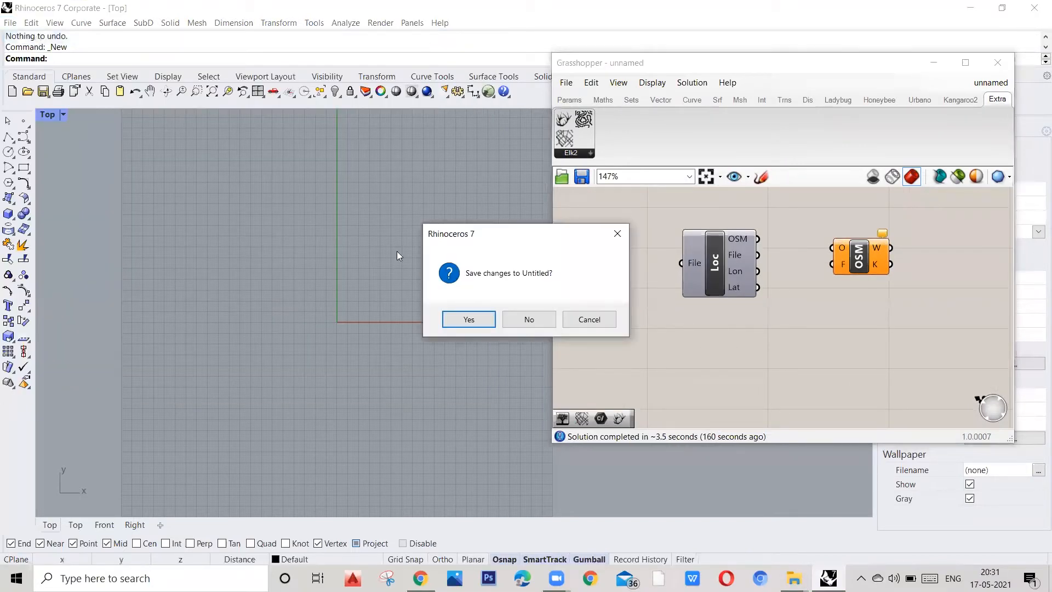
click(529, 320)
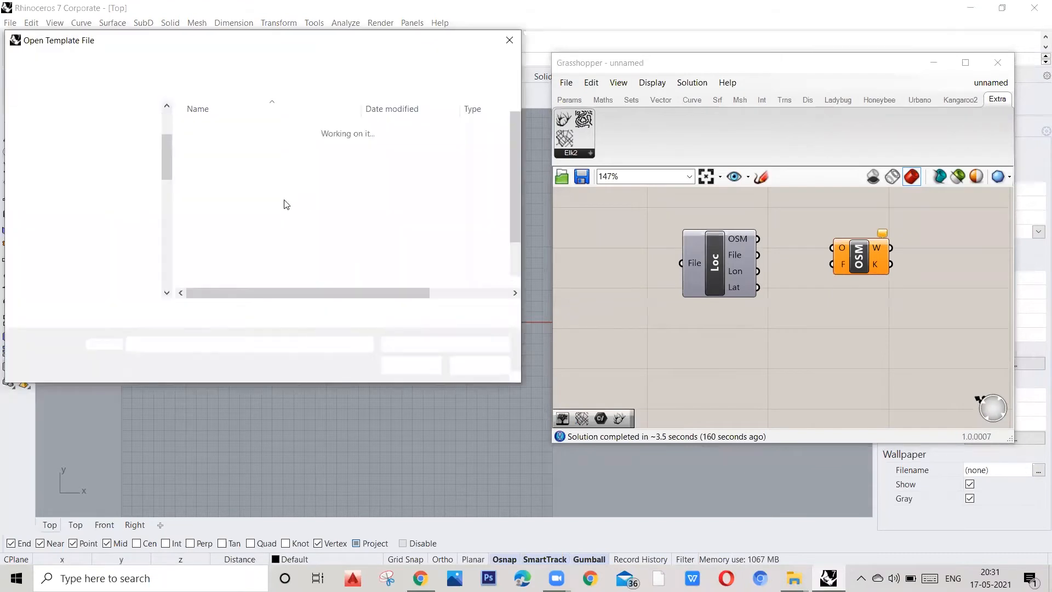
click(265, 204)
click(422, 364)
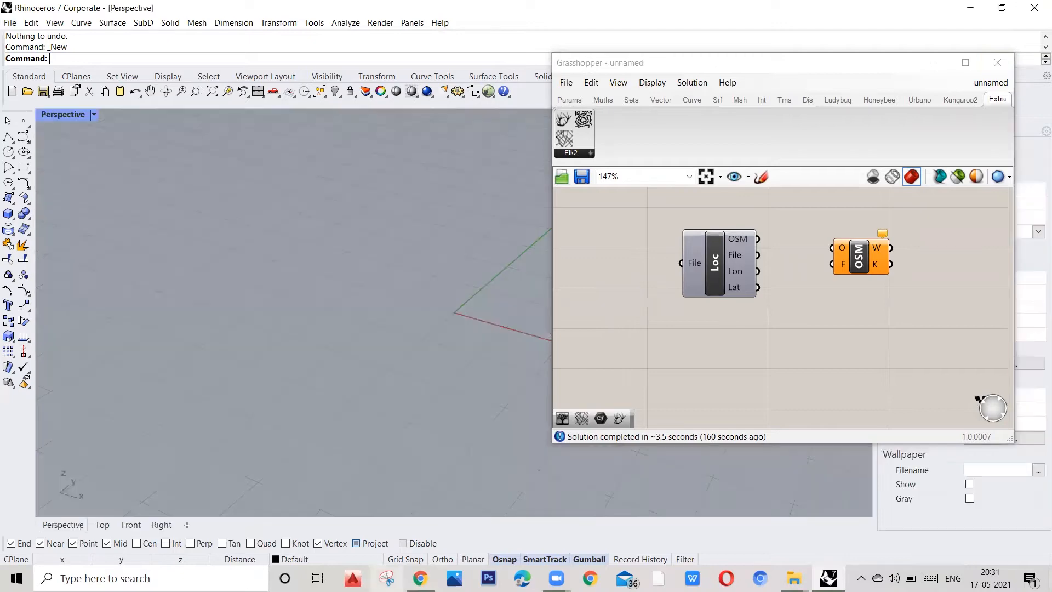
Step: Switch to the OpenStreetMap export page in Chrome and reset the export area to the current map extent
key(alt+Tab)
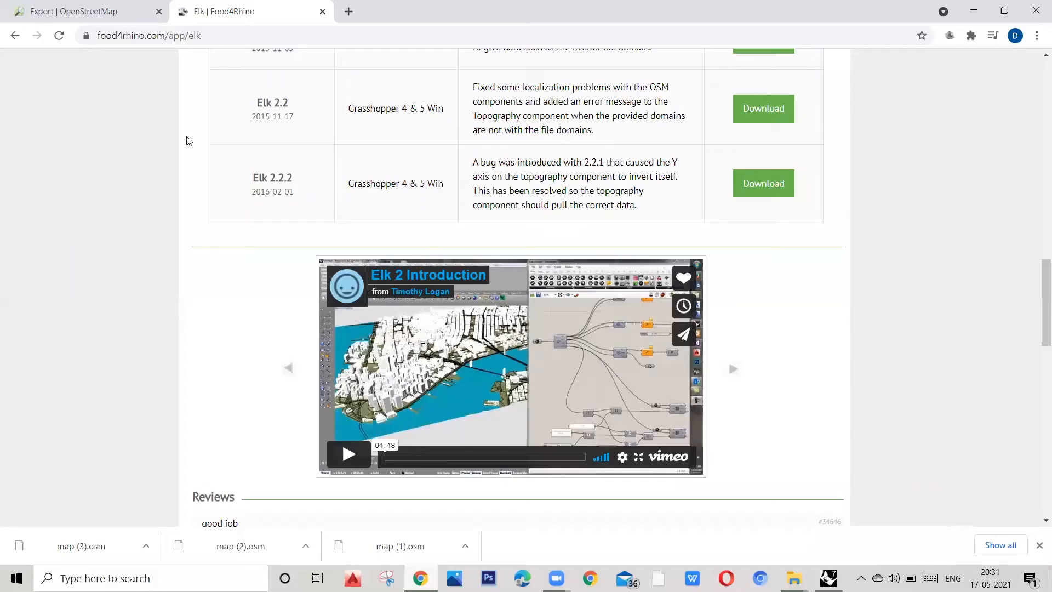
click(87, 14)
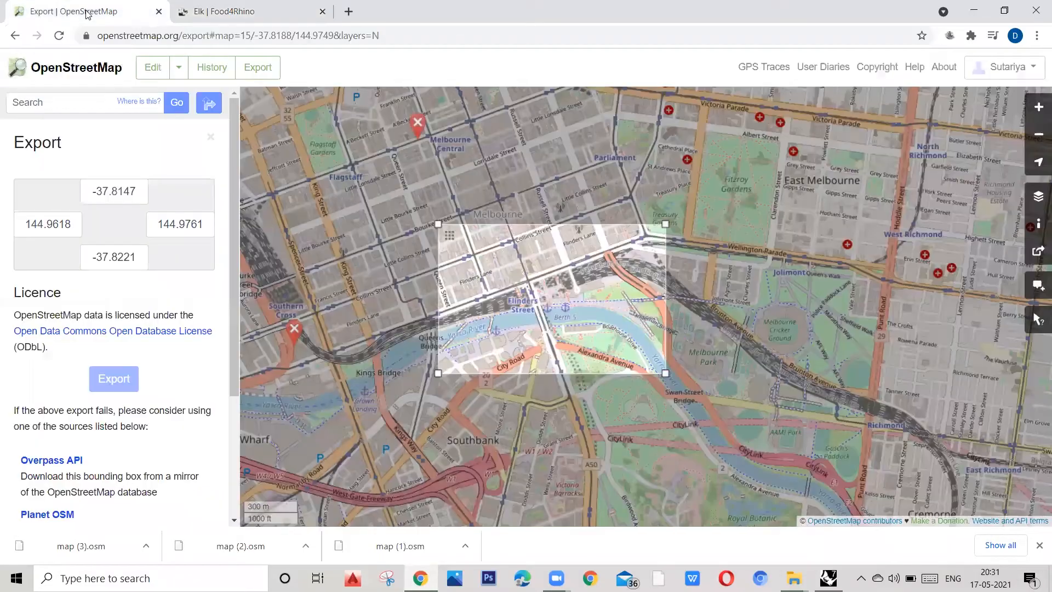
scroll(597, 314, down, 1)
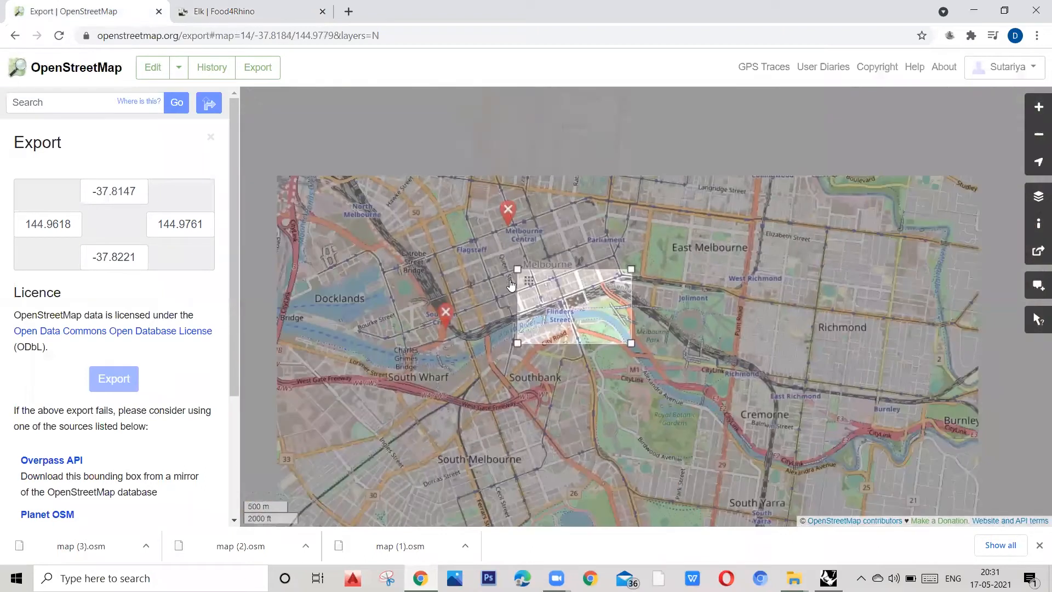
scroll(510, 282, up, 1)
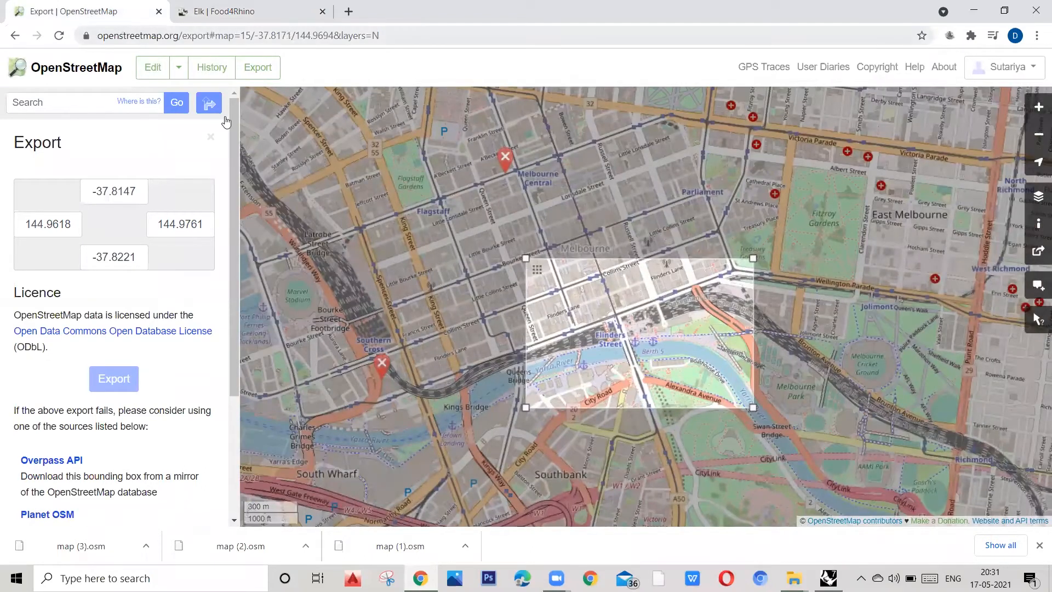
scroll(429, 252, down, 1)
scroll(541, 317, up, 1)
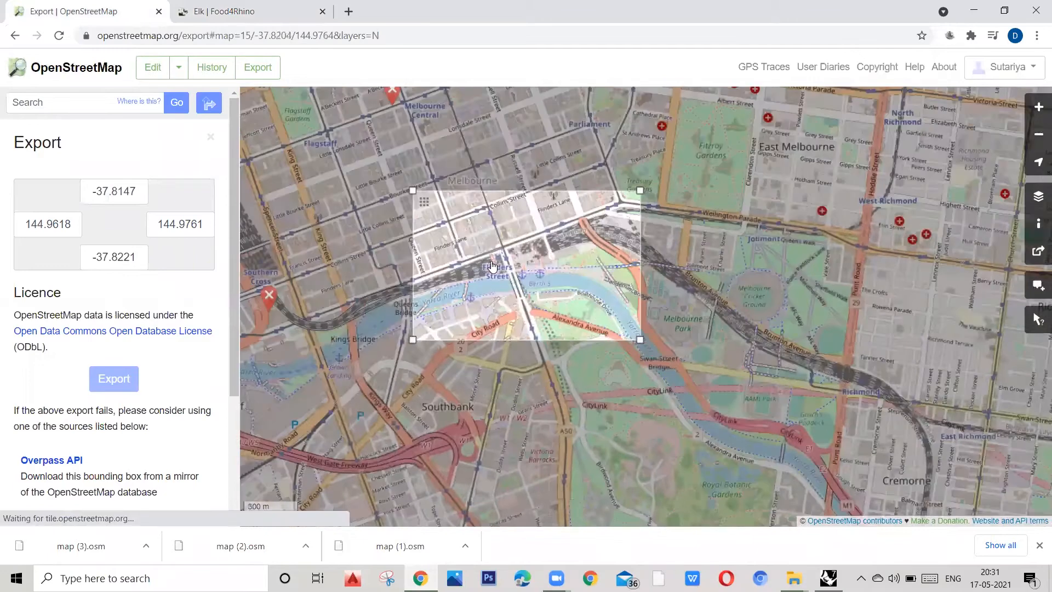
click(257, 68)
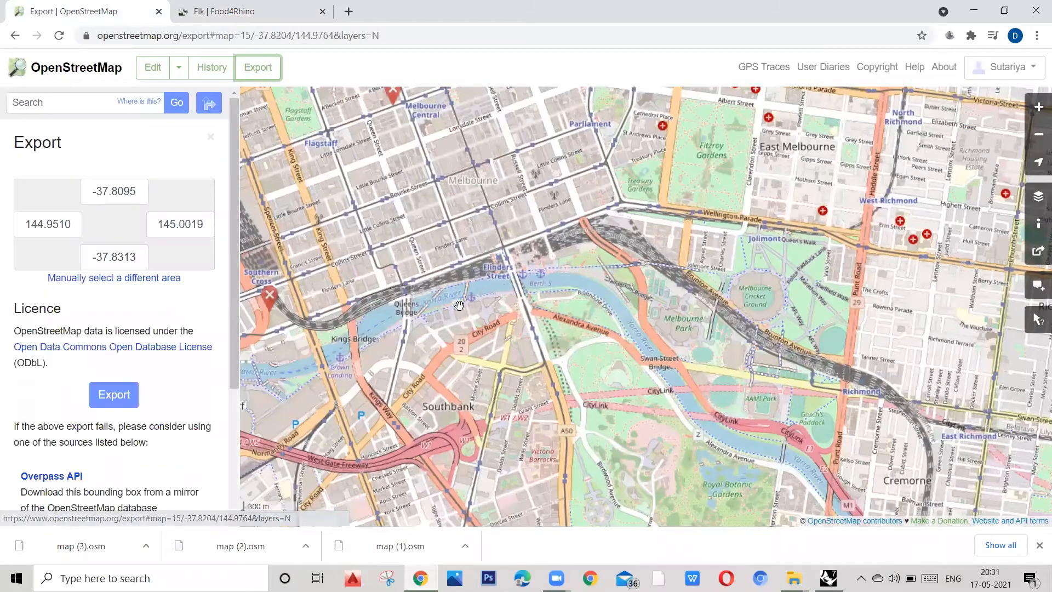
Step: Examine the map from central Melbourne across to Richmond and Abbotsford to find a suitable area for export
scroll(429, 276, down, 1)
scroll(429, 276, up, 2)
scroll(484, 170, up, 1)
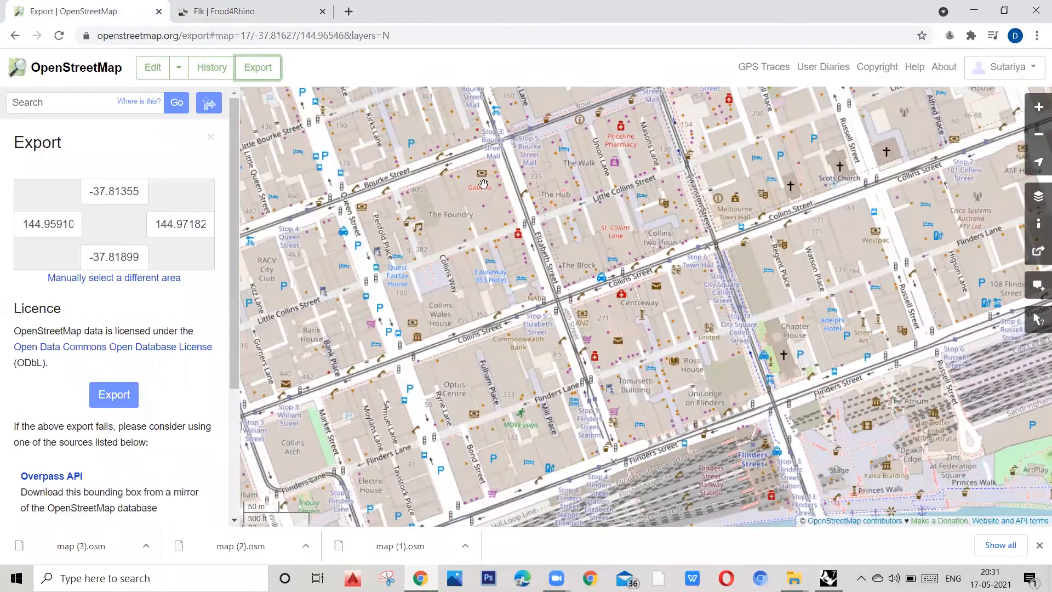
scroll(534, 249, down, 1)
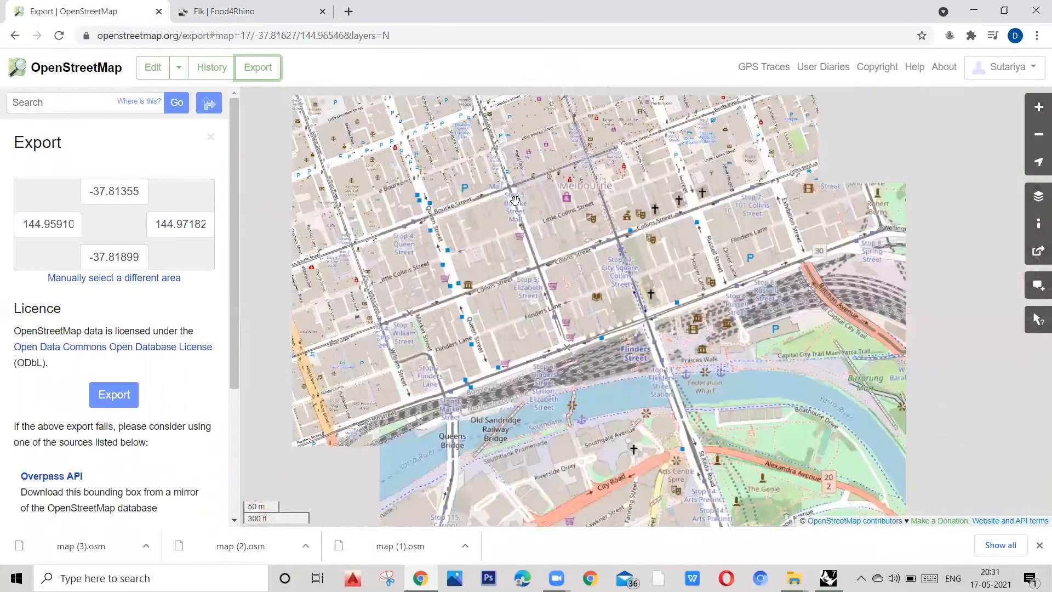
scroll(549, 279, down, 1)
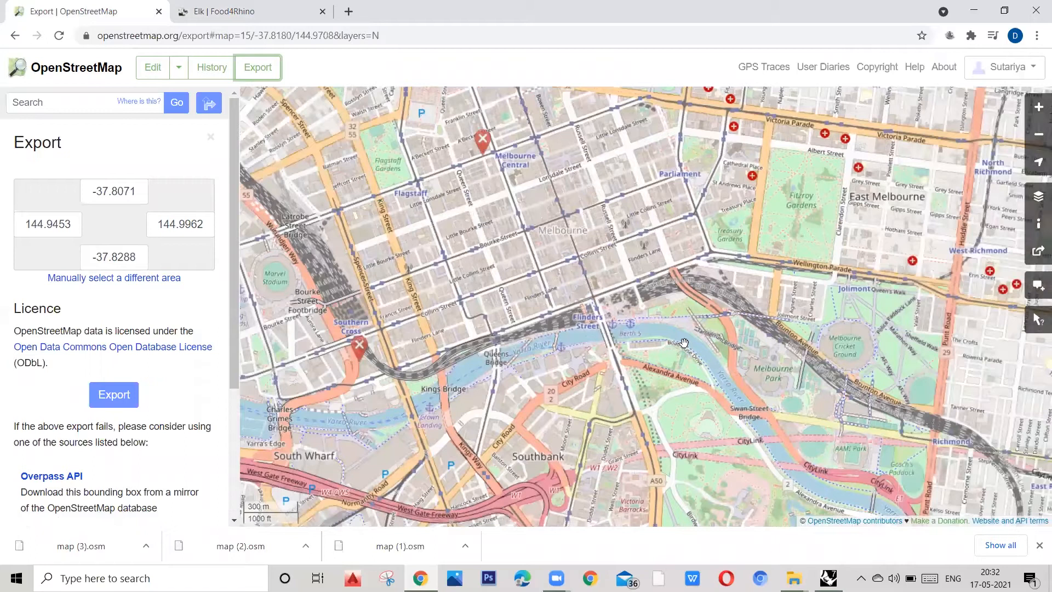
scroll(623, 358, up, 1)
scroll(517, 345, down, 1)
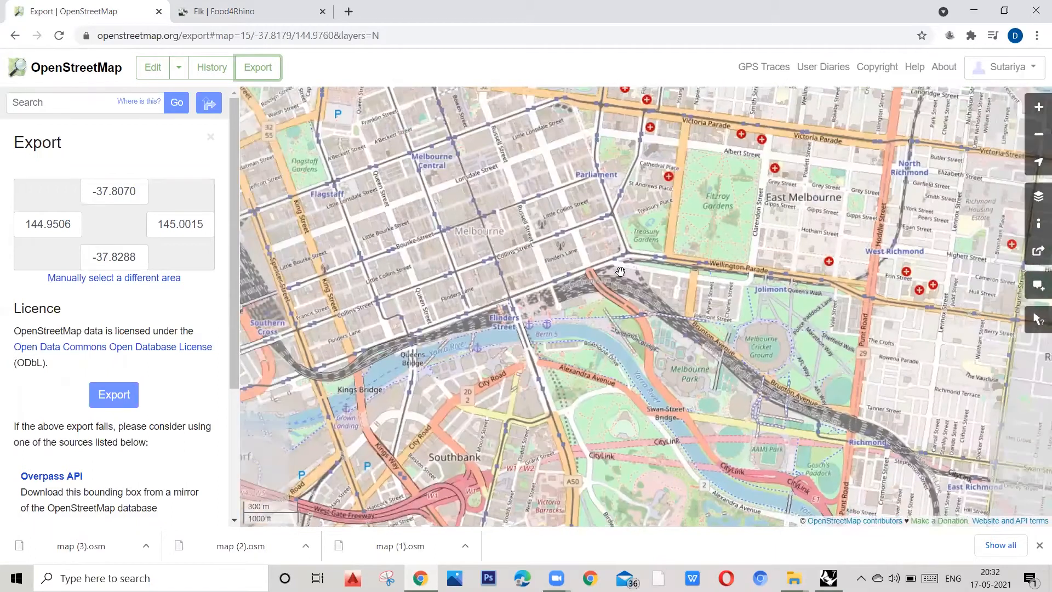
scroll(496, 324, down, 1)
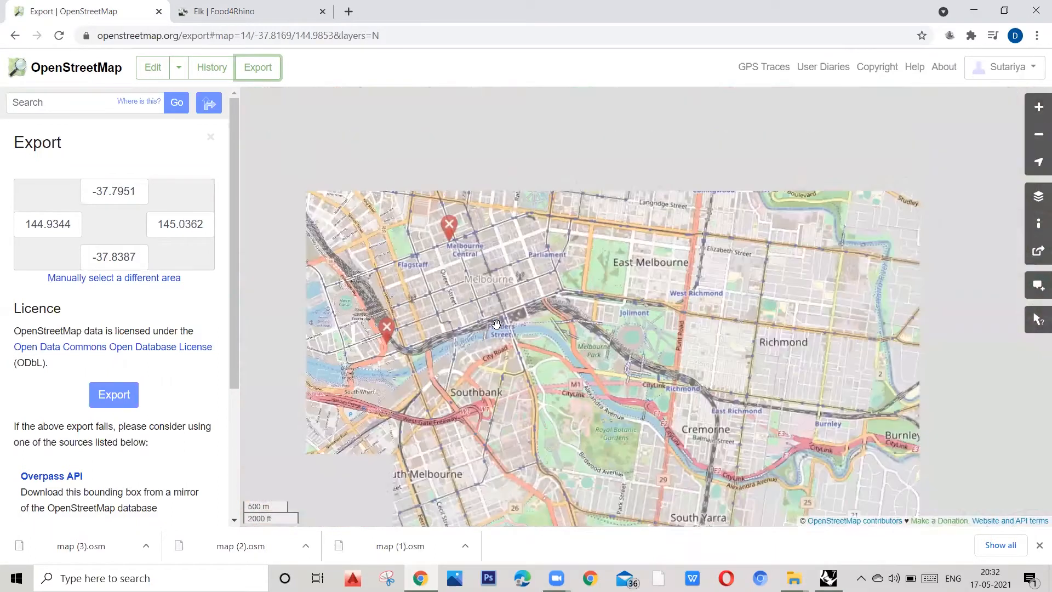
scroll(803, 260, up, 3)
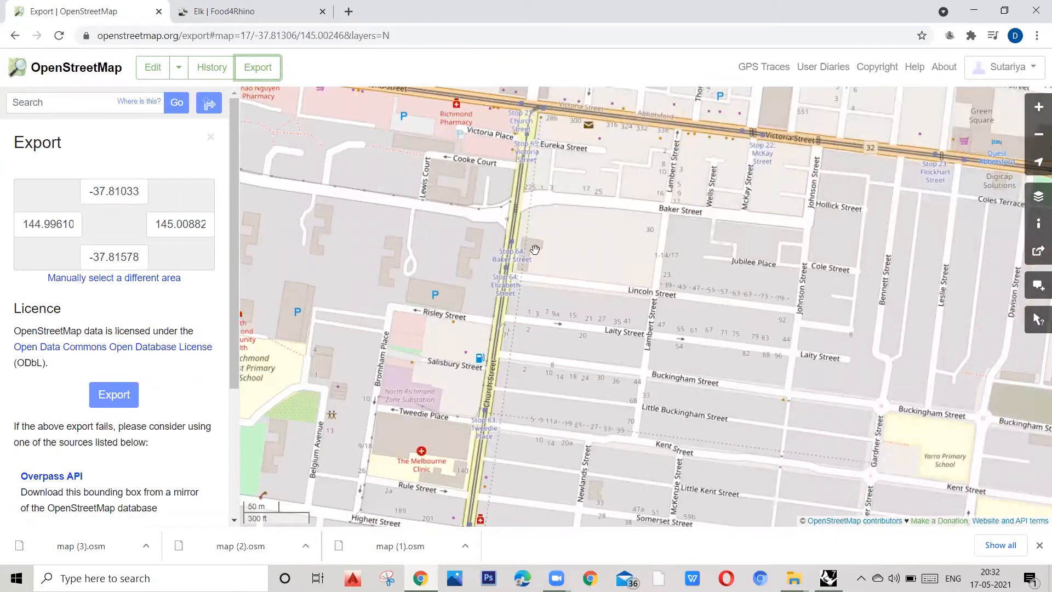
drag(586, 288, 398, 494)
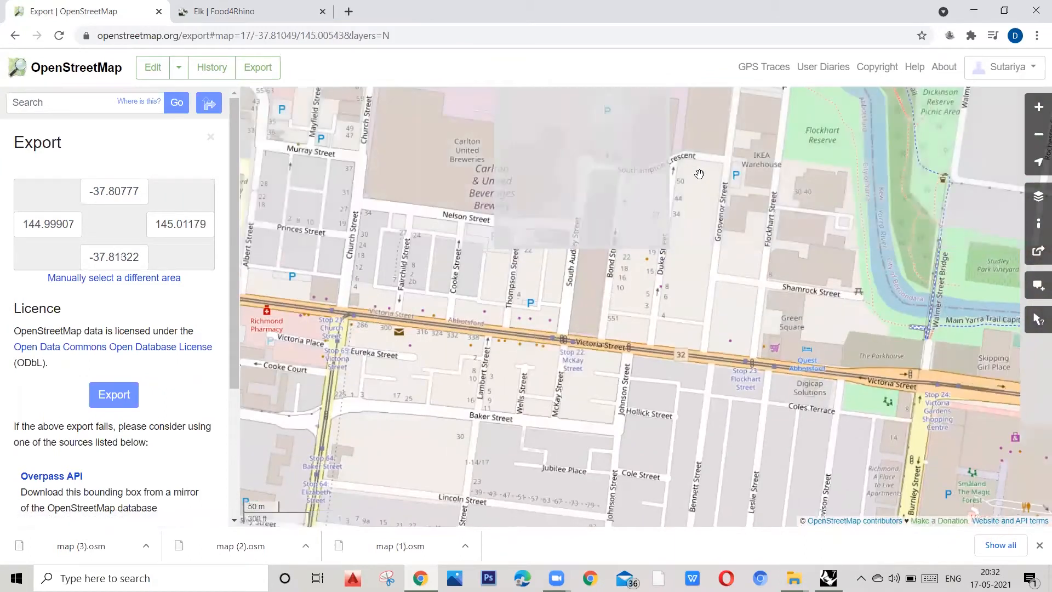
drag(523, 324, 730, 227)
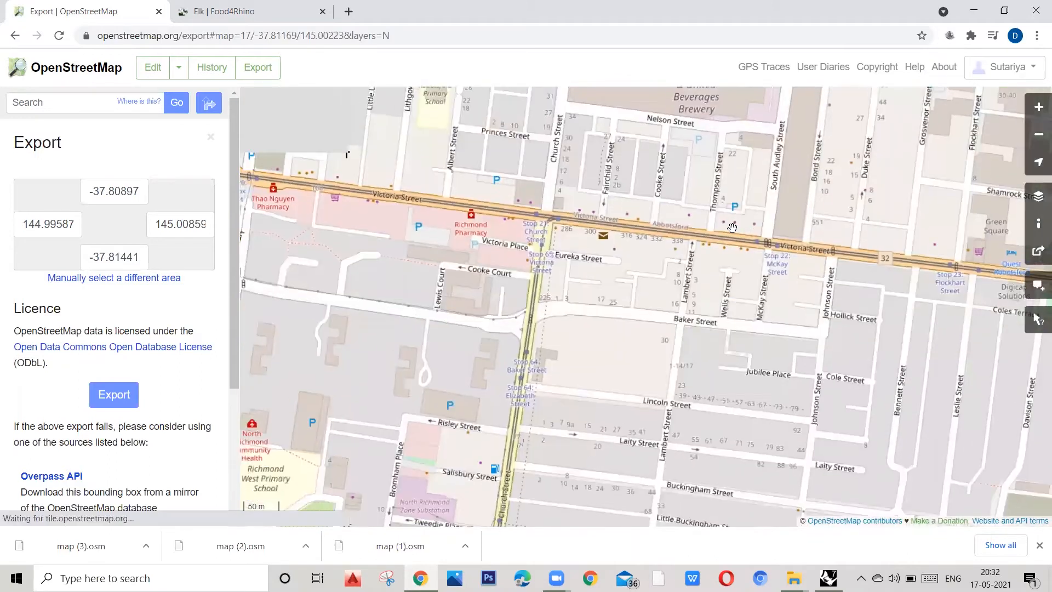
scroll(733, 227, down, 1)
drag(524, 337, 583, 271)
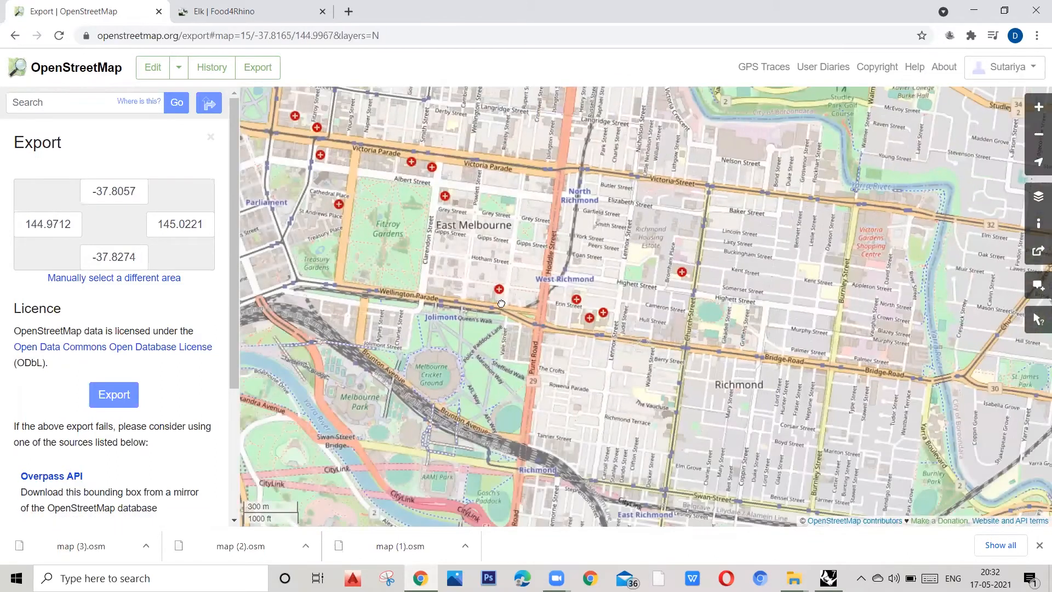
drag(461, 310, 784, 247)
drag(515, 245, 693, 241)
scroll(559, 272, up, 1)
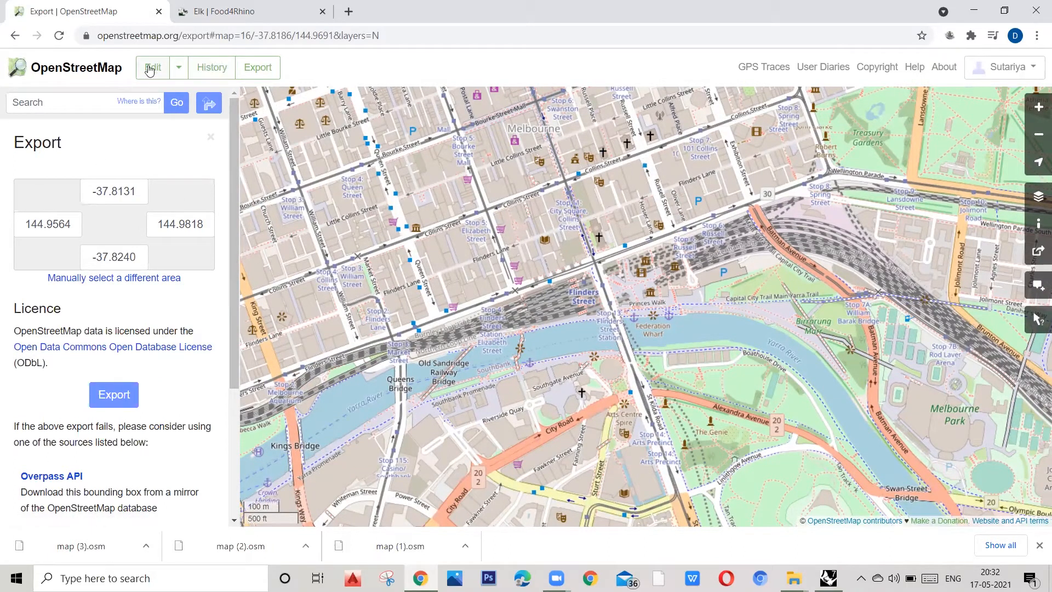
Step: Manually select the export area around Flinders Street, from longitude 144.9616 to 144.9759 and latitude -37.8211 to -37.8147, and export it
click(249, 67)
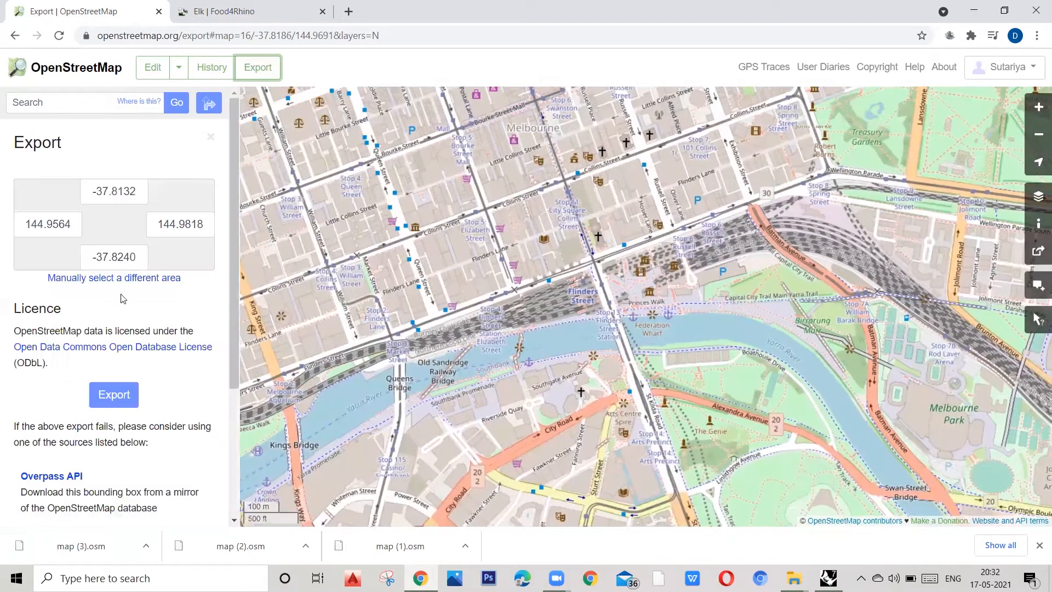
click(113, 278)
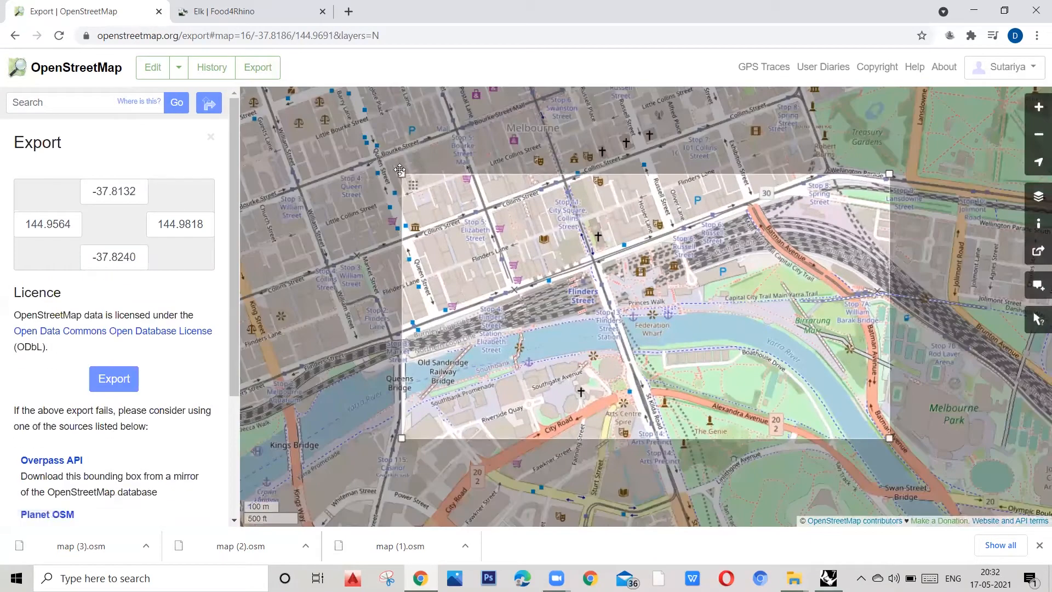
drag(401, 173, 407, 146)
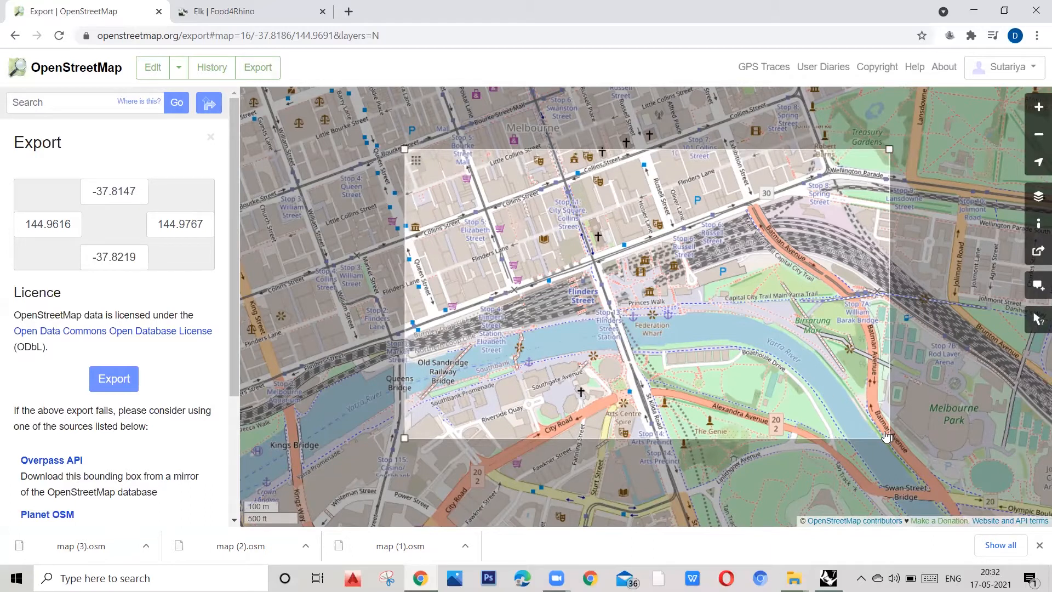
drag(890, 437, 859, 401)
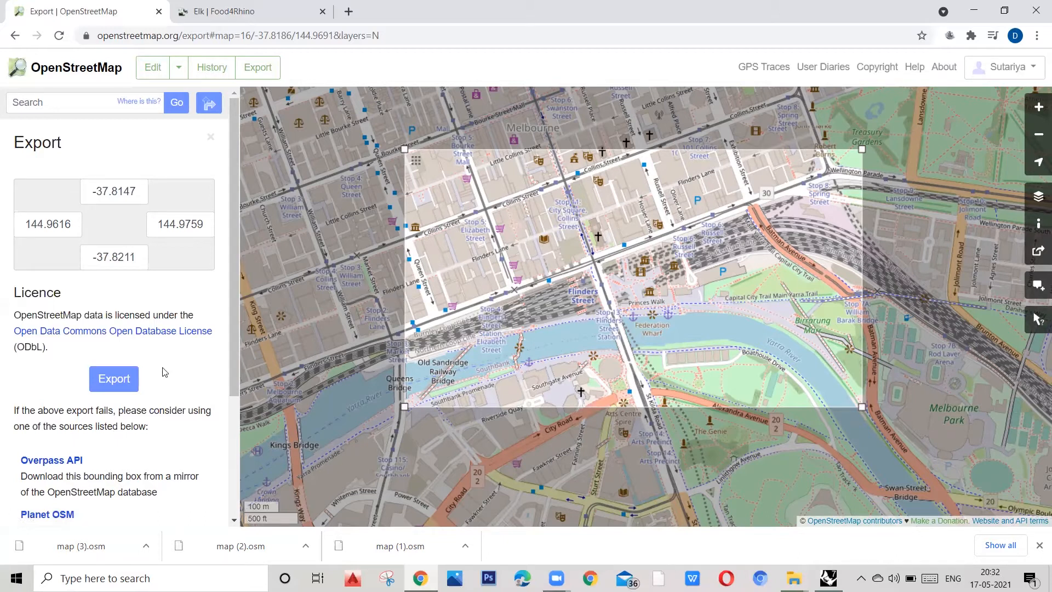
click(112, 380)
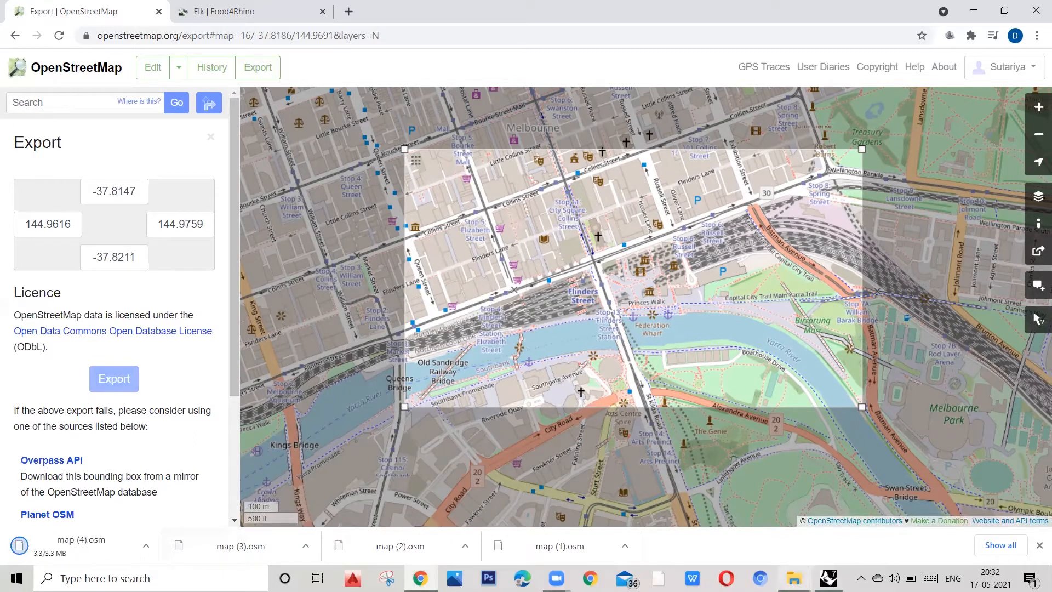
Step: Switch to Rhino's Grasshopper window and place a File Path parameter in front of the Location component
mouse_move(829, 578)
click(799, 513)
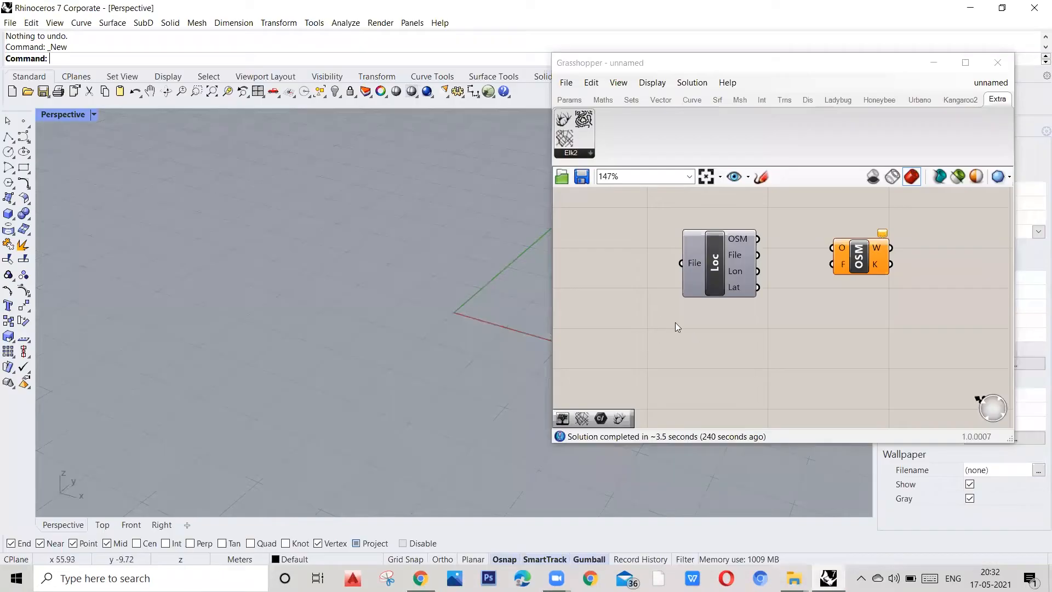
double_click(593, 266)
text(ile)
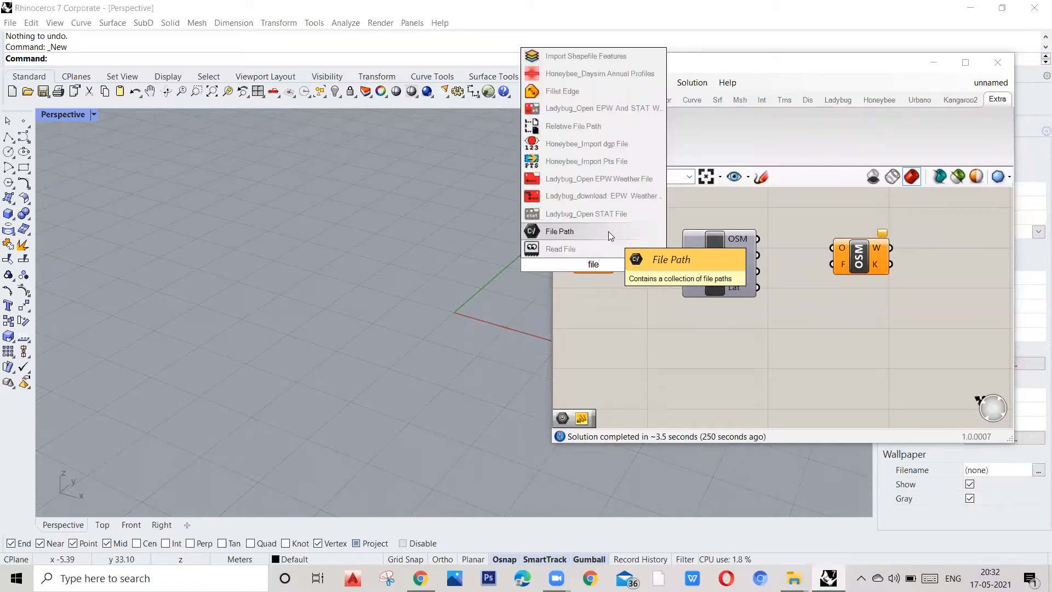
click(608, 231)
Step: Assign the existing file map (4).osm from the Downloads folder to the File Path parameter
right_click(590, 267)
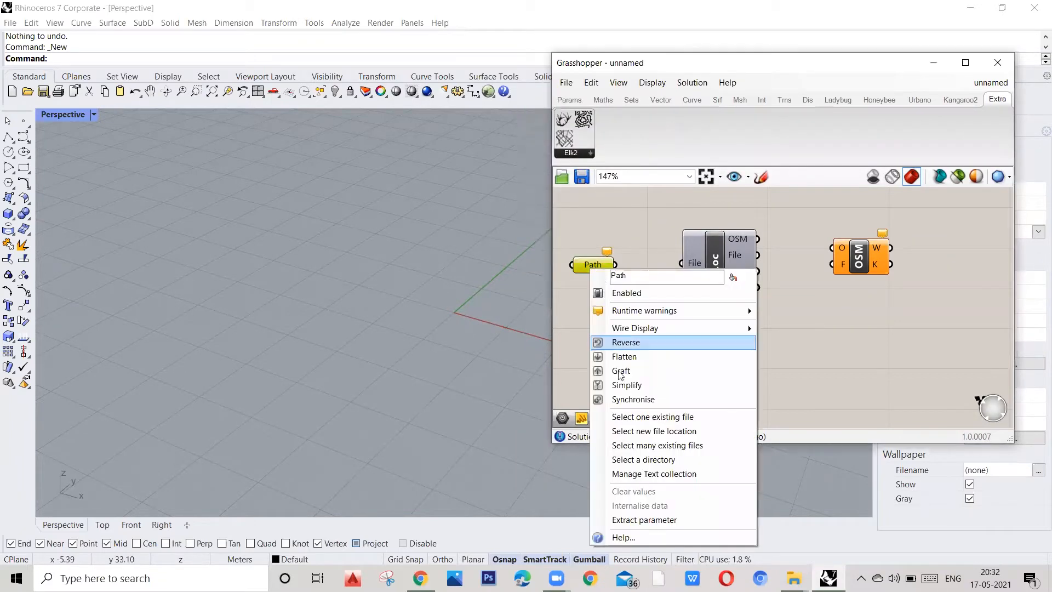
click(645, 417)
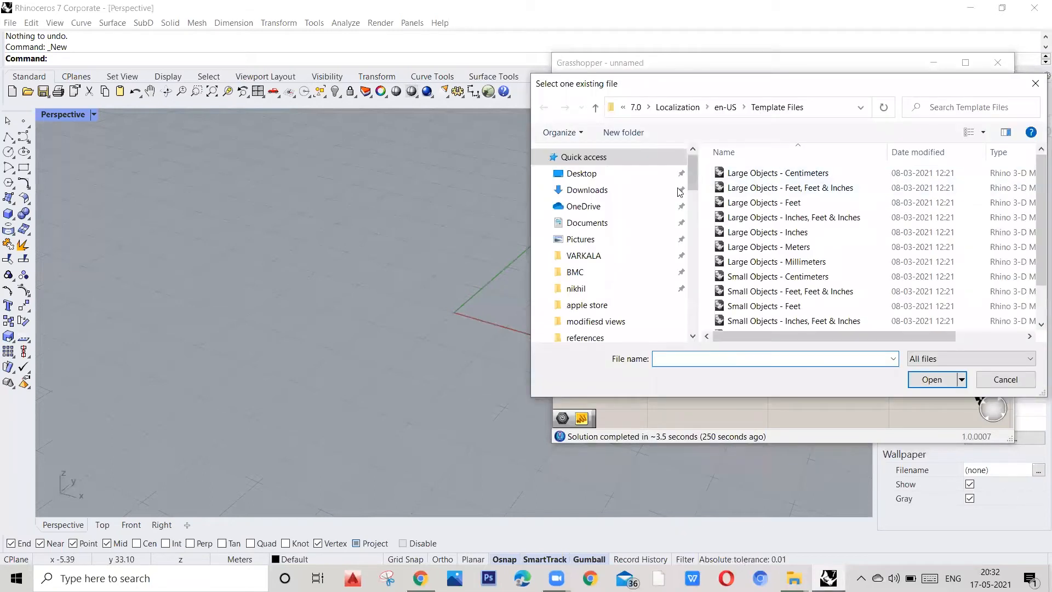
click(629, 190)
click(767, 208)
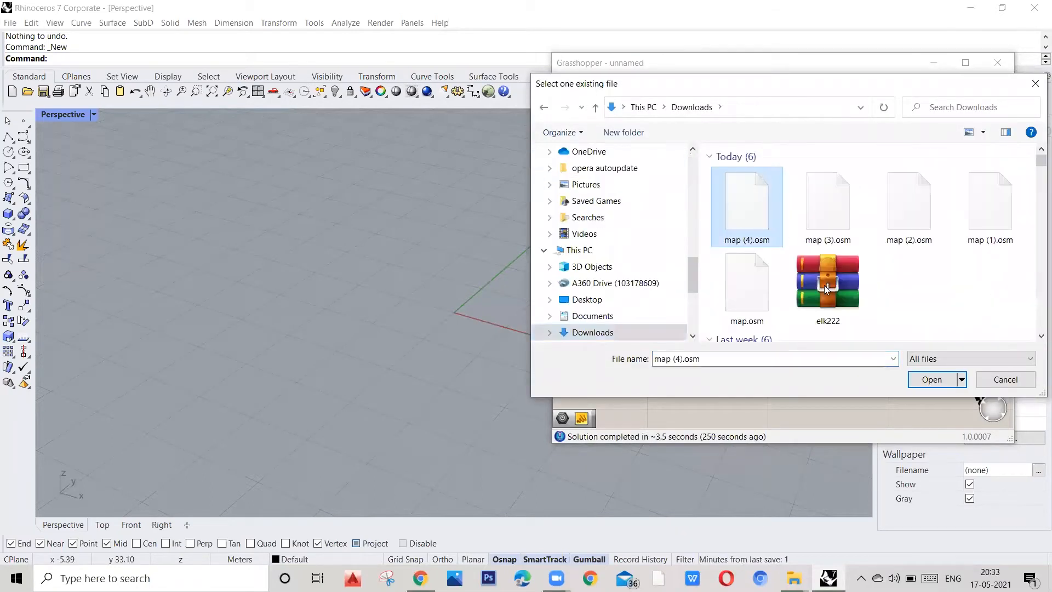
click(932, 379)
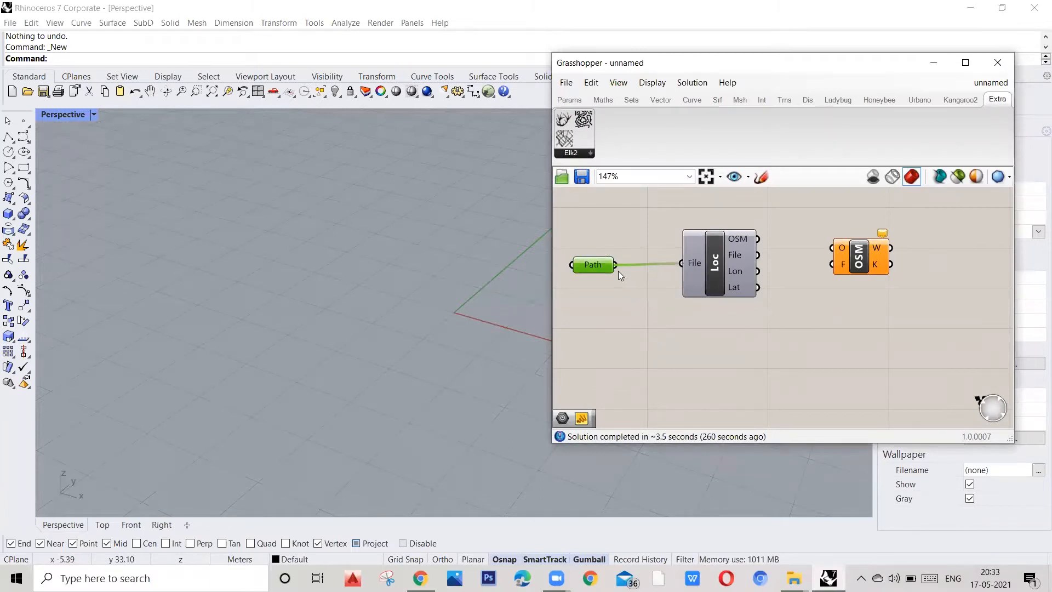
Step: Wire the file path into Location's File input, and Location's OSM and File outputs into the OSM data component's O and F inputs
drag(611, 265, 626, 266)
drag(808, 239, 833, 248)
drag(758, 256, 829, 269)
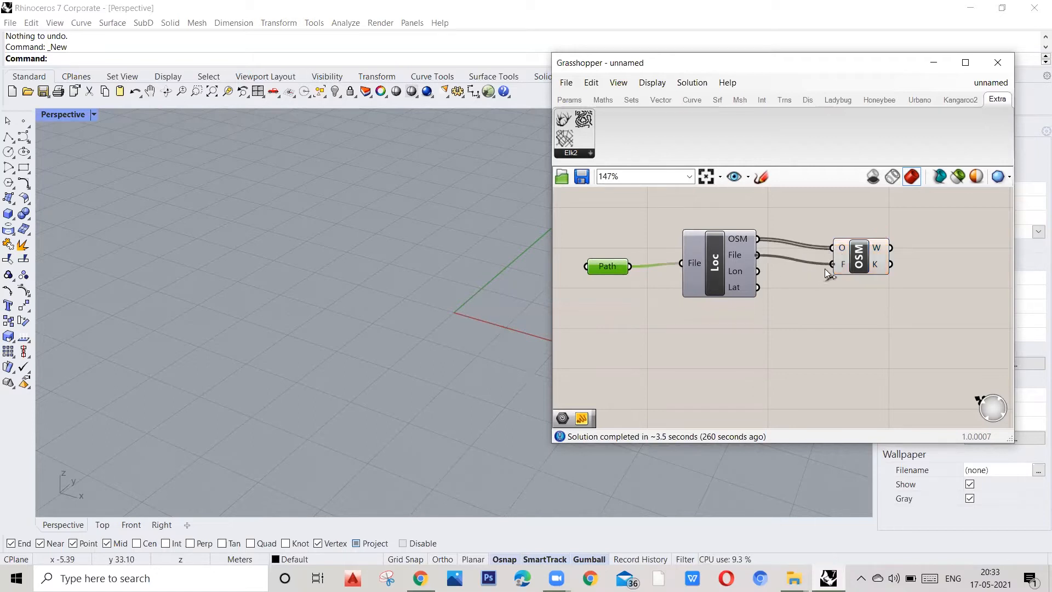
scroll(630, 289, down, 1)
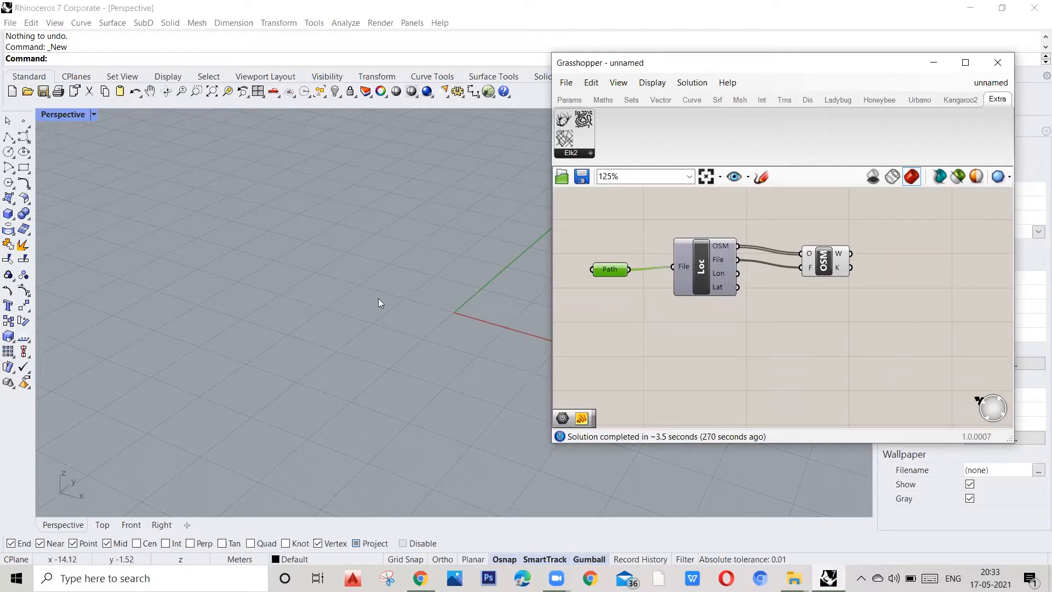
Step: Examine the building points previewed in the Perspective viewport from different distances and angles
scroll(239, 279, down, 6)
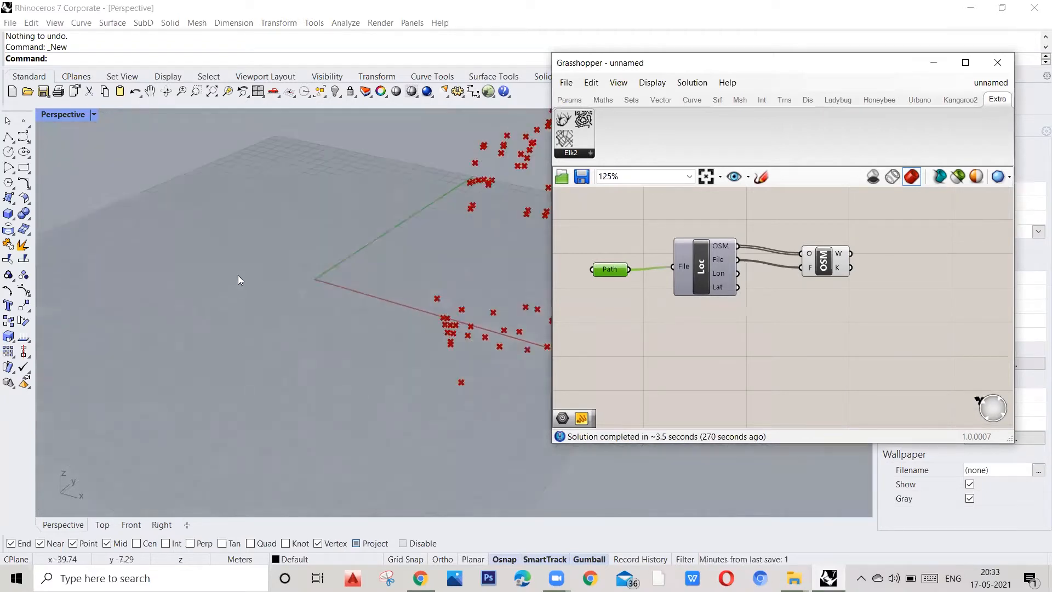
scroll(235, 273, down, 5)
right_drag(343, 319, 365, 369)
scroll(281, 317, up, 10)
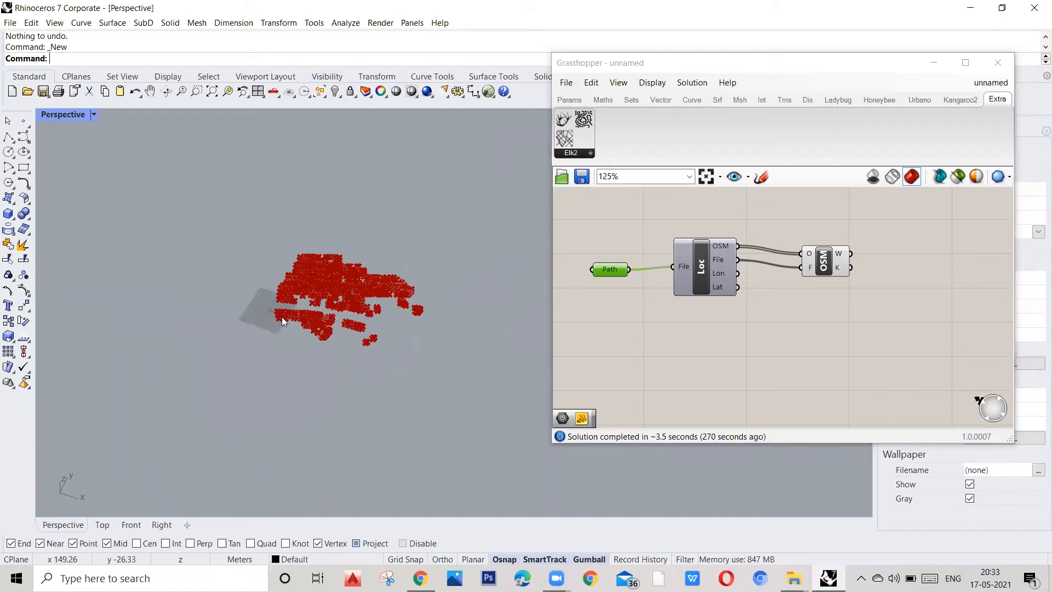
scroll(234, 300, down, 8)
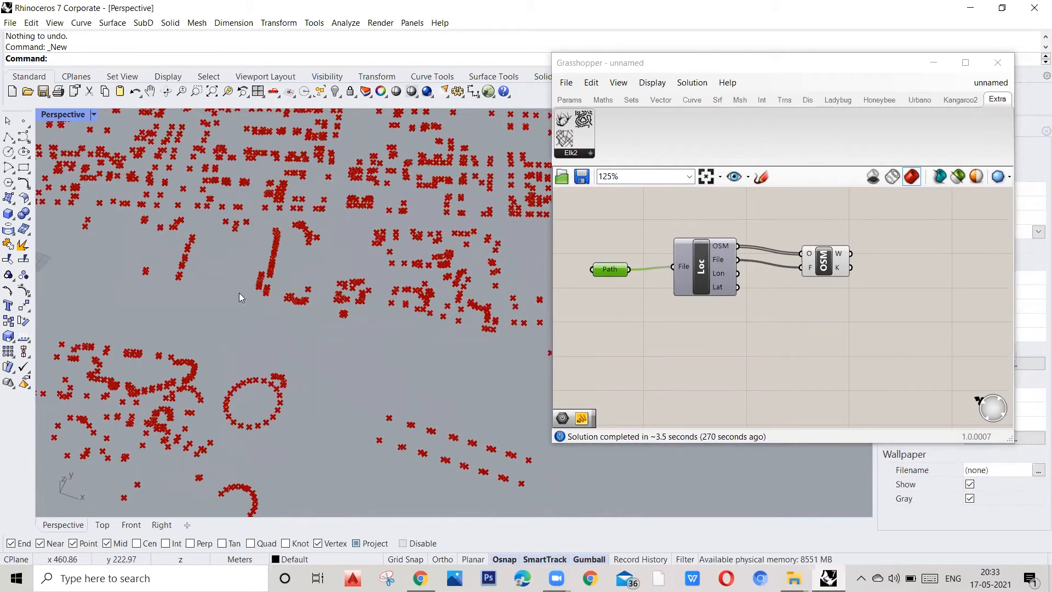
scroll(245, 292, up, 5)
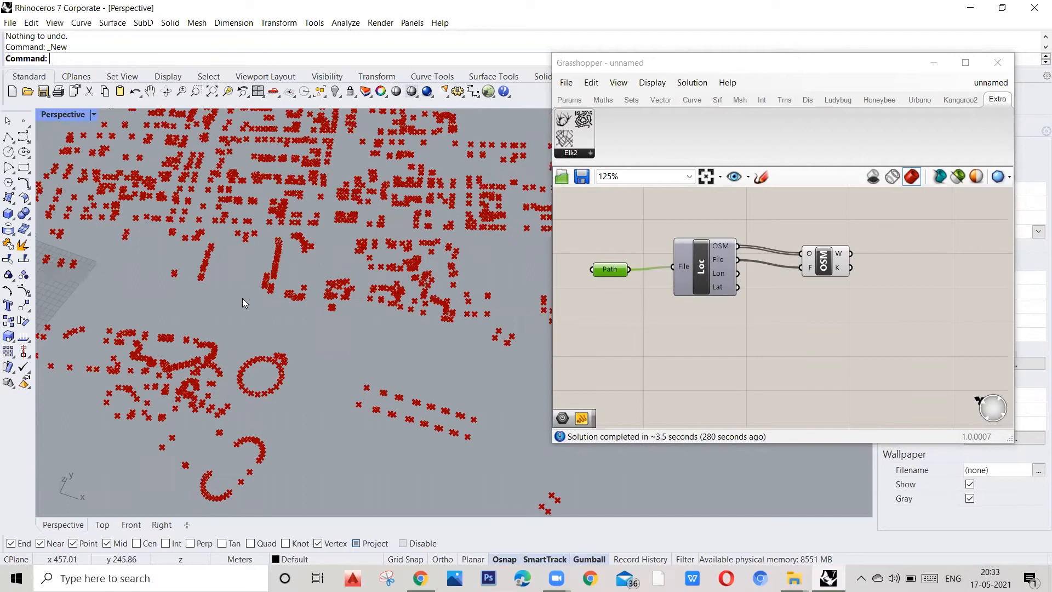
right_drag(325, 285, 321, 247)
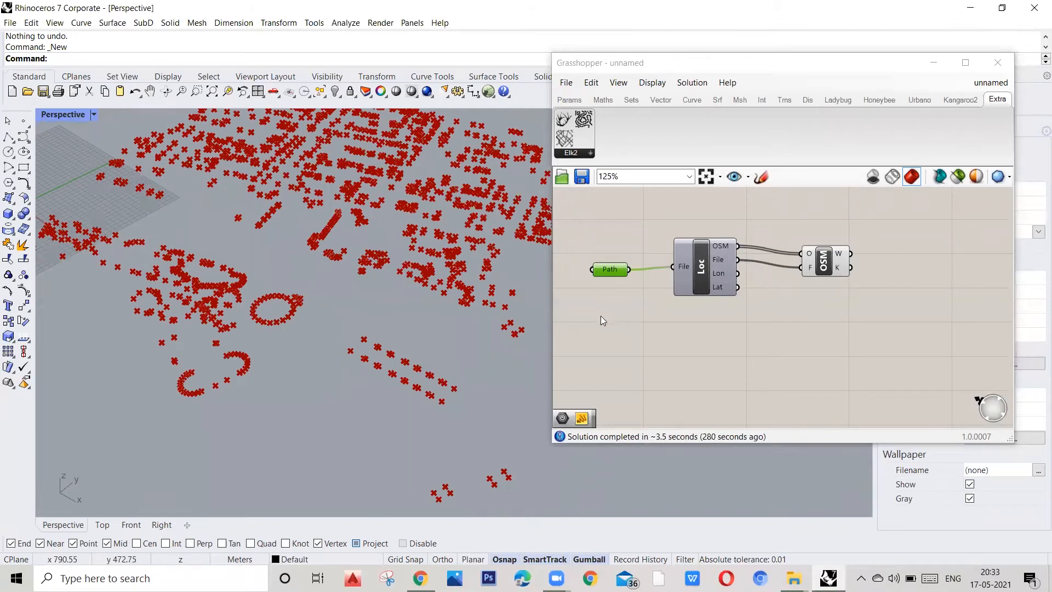
scroll(626, 339, down, 1)
scroll(285, 316, down, 3)
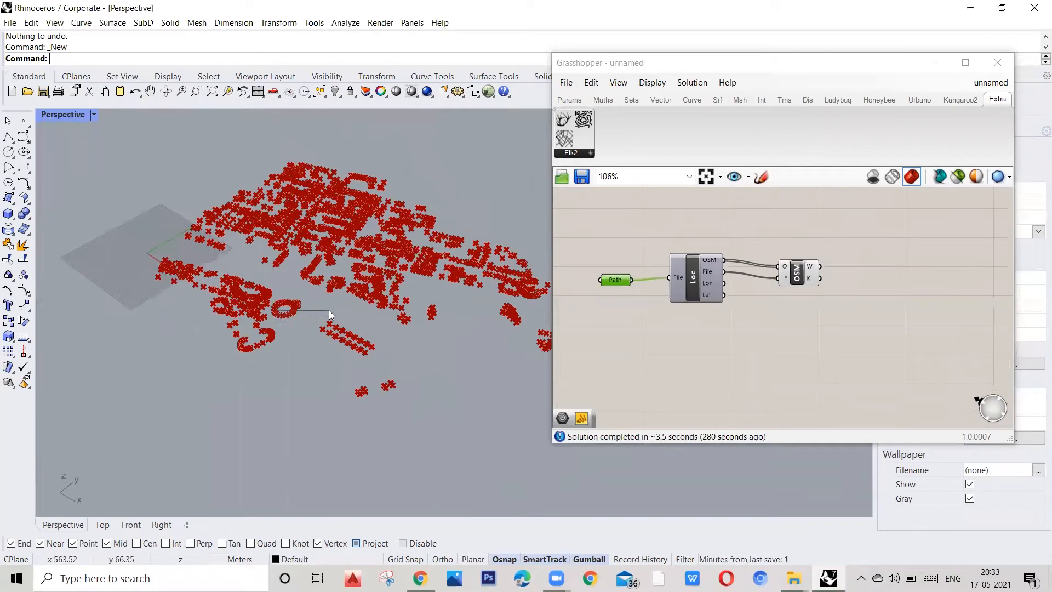
scroll(381, 270, up, 3)
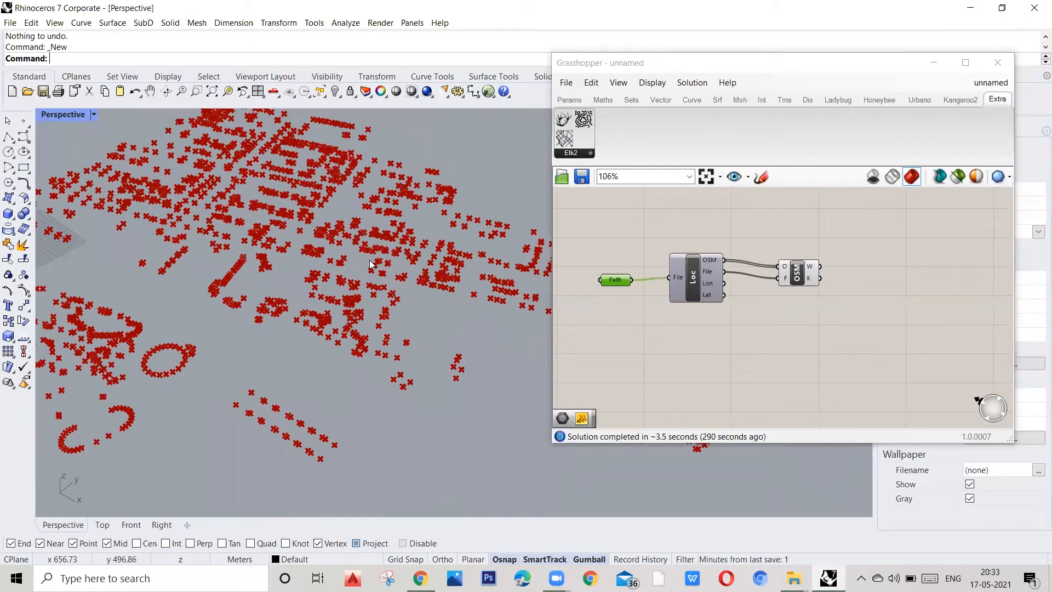
Step: Enable Create 3D Buildings on the OSM data component and check the building geometry in the Perspective viewport
click(803, 270)
right_click(797, 269)
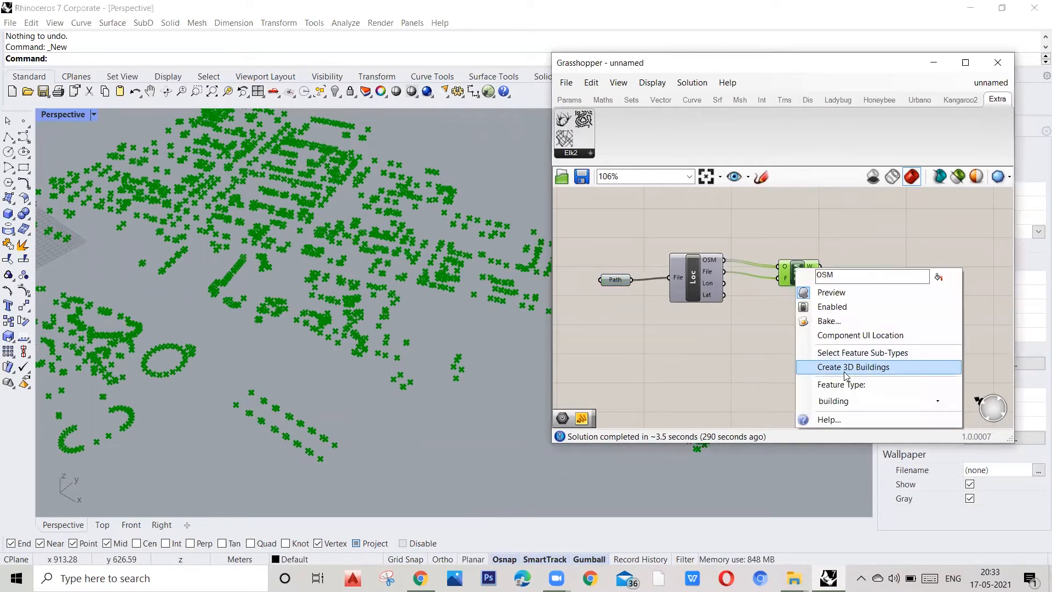
click(840, 368)
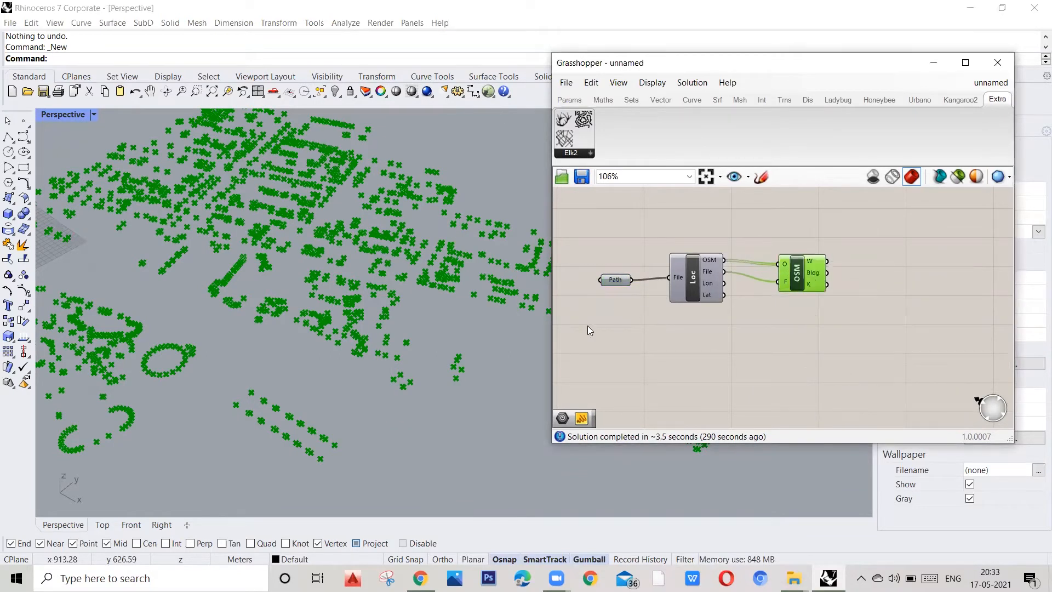
scroll(587, 325, down, 1)
right_drag(269, 325, 350, 184)
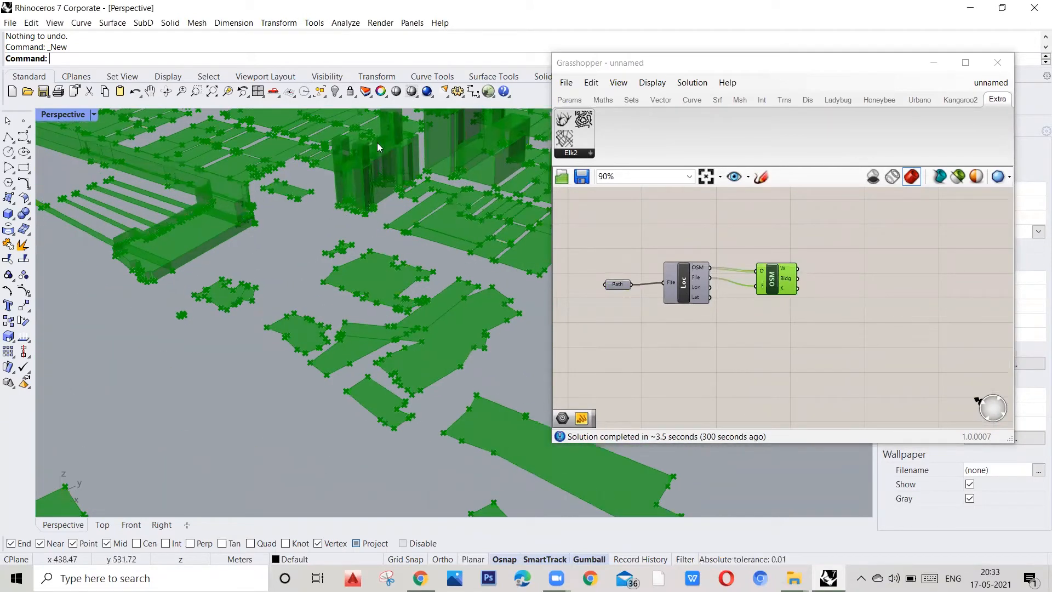
scroll(374, 187, up, 2)
right_drag(362, 201, 386, 212)
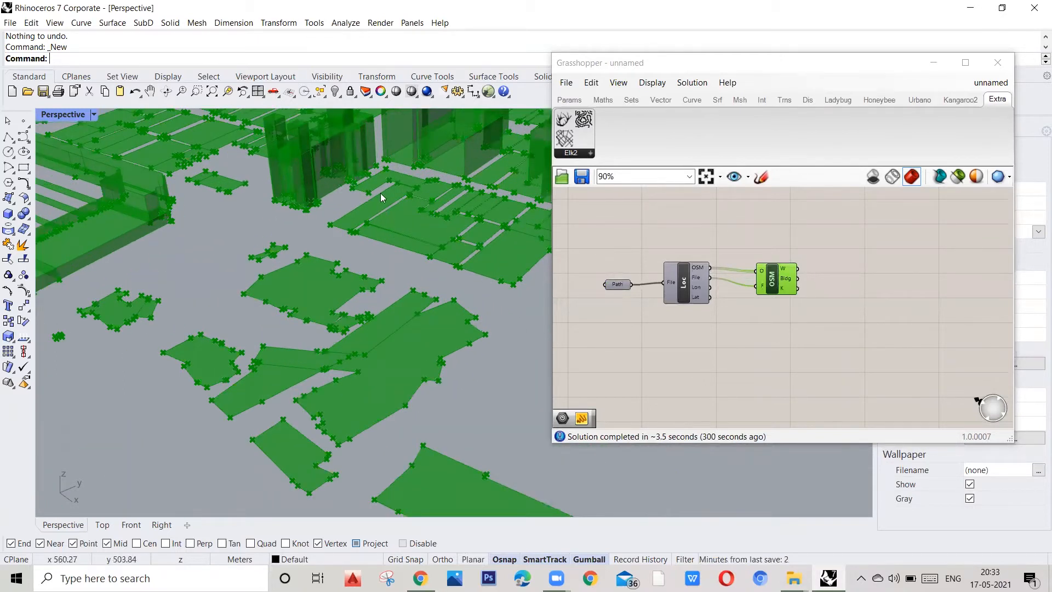
scroll(382, 256, down, 2)
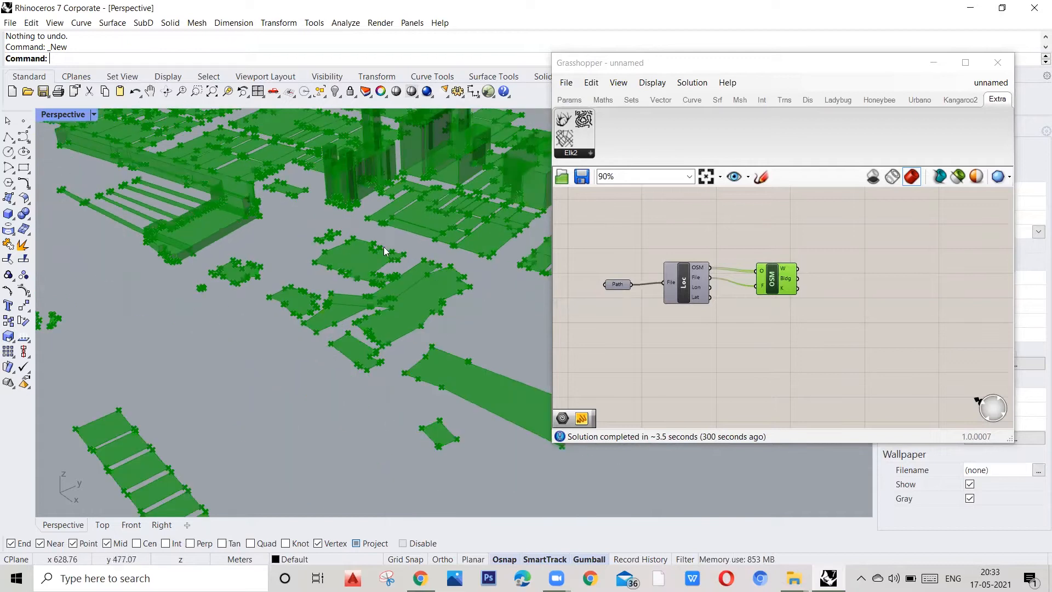
Step: Examine the previewed 3D buildings in the Perspective viewport from near and far
right_drag(336, 282, 394, 268)
scroll(384, 263, down, 3)
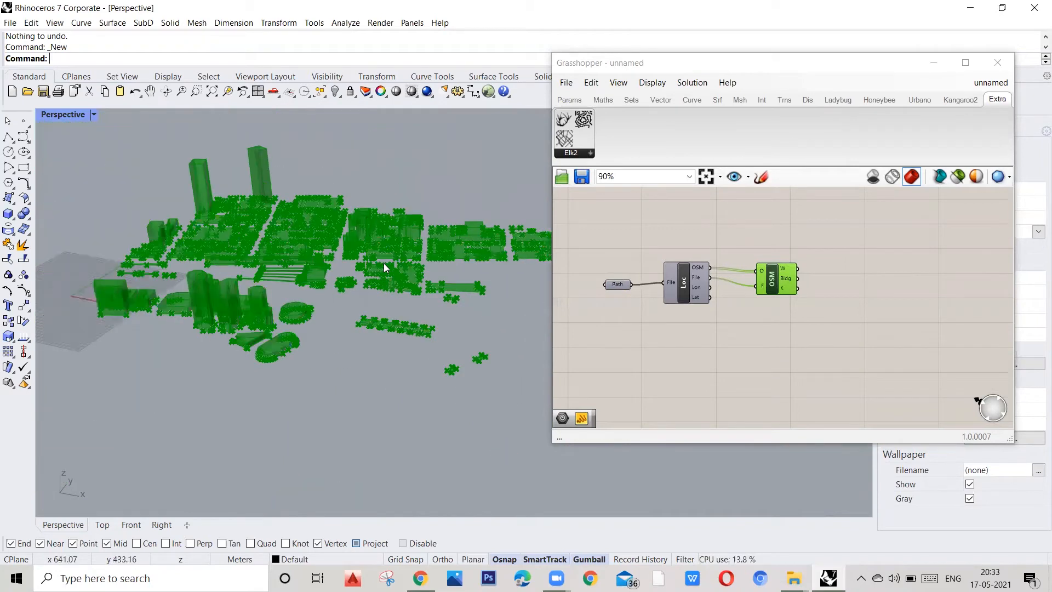
scroll(335, 304, up, 6)
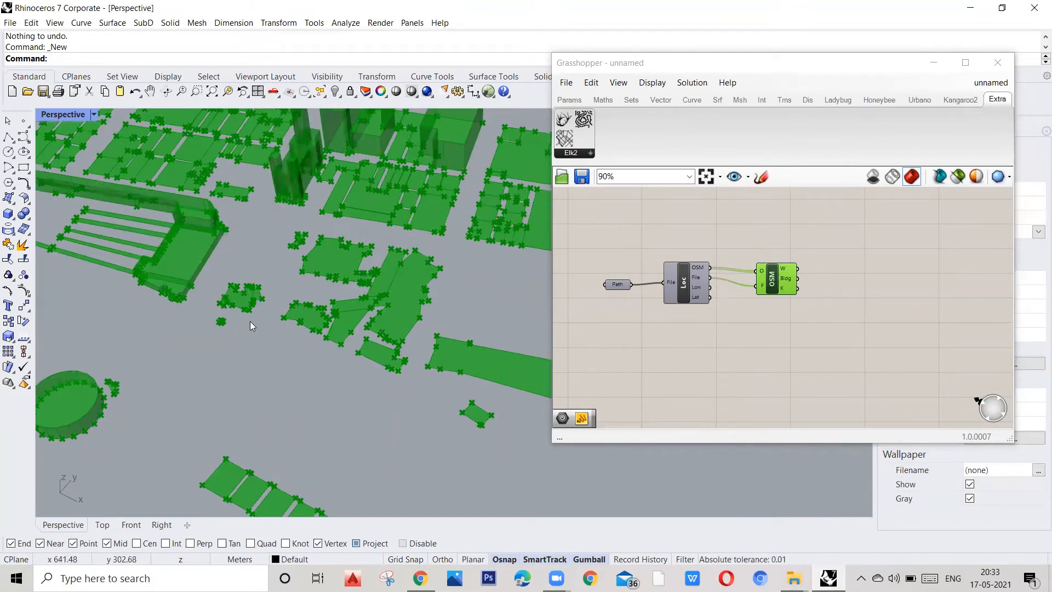
scroll(291, 303, up, 2)
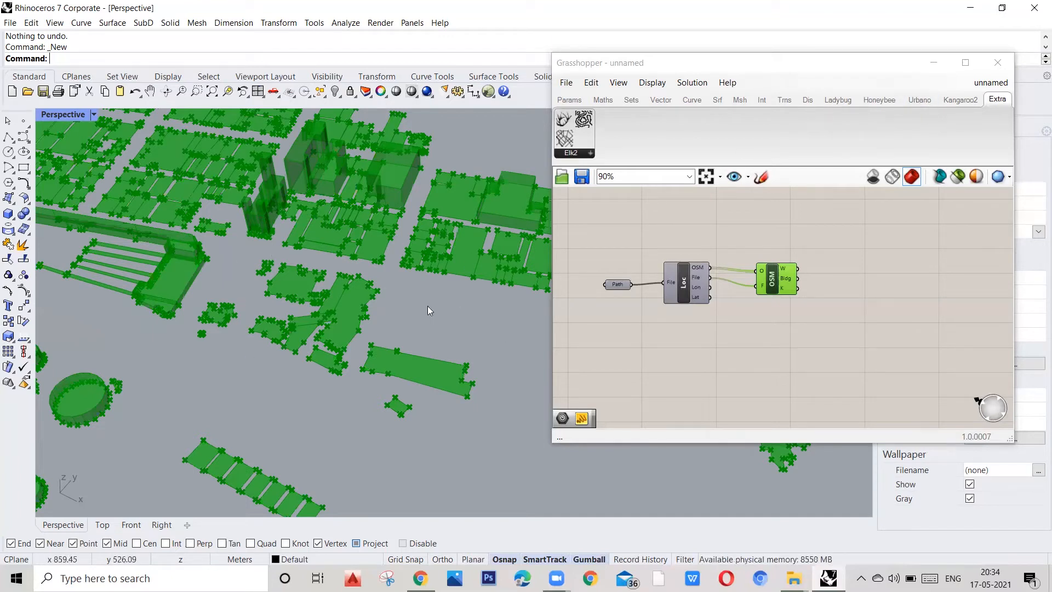
scroll(406, 308, down, 3)
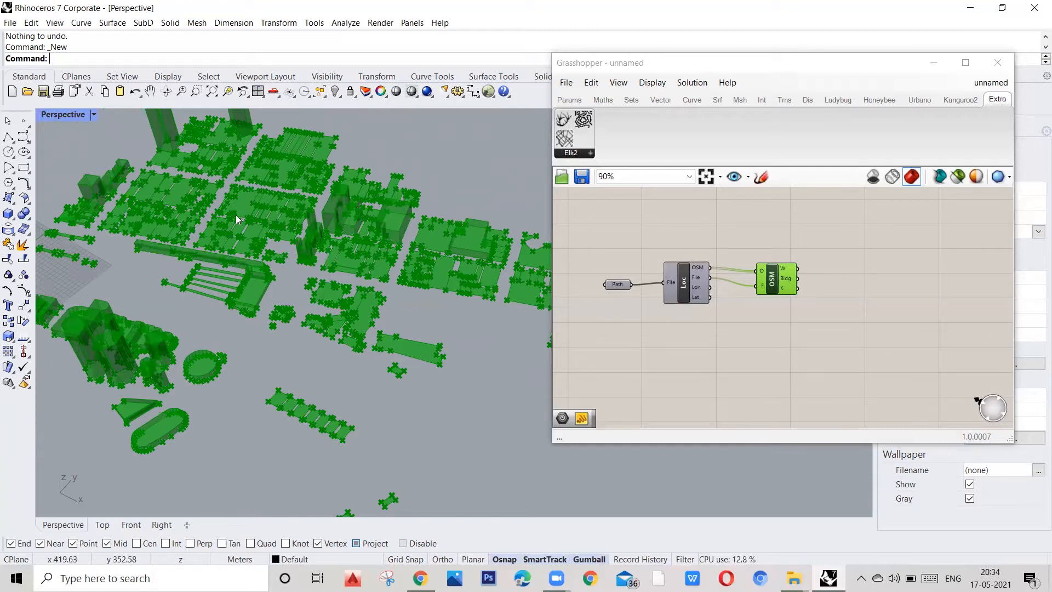
Step: Add a Geometry parameter beside the OSM data component and wire the component's Bldg output into it
click(777, 311)
scroll(791, 295, up, 2)
scroll(768, 285, down, 1)
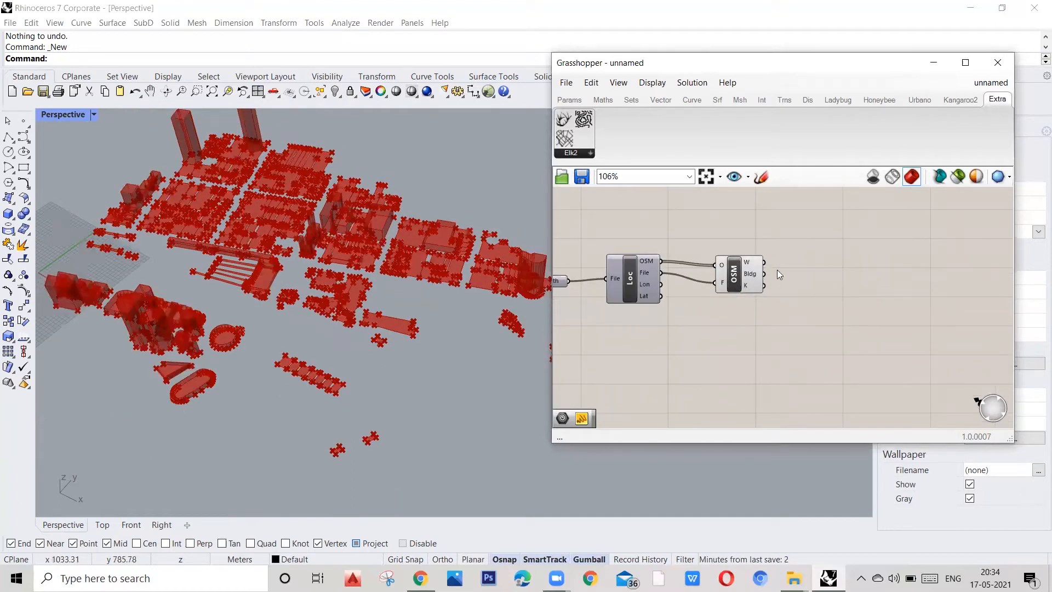
double_click(791, 265)
text(g)
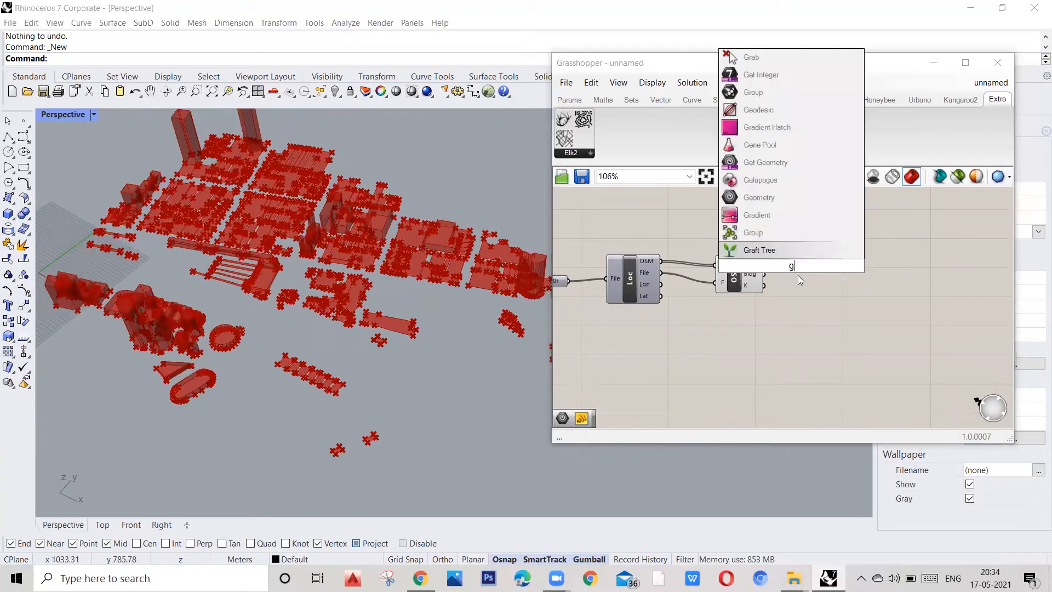
text(eomet)
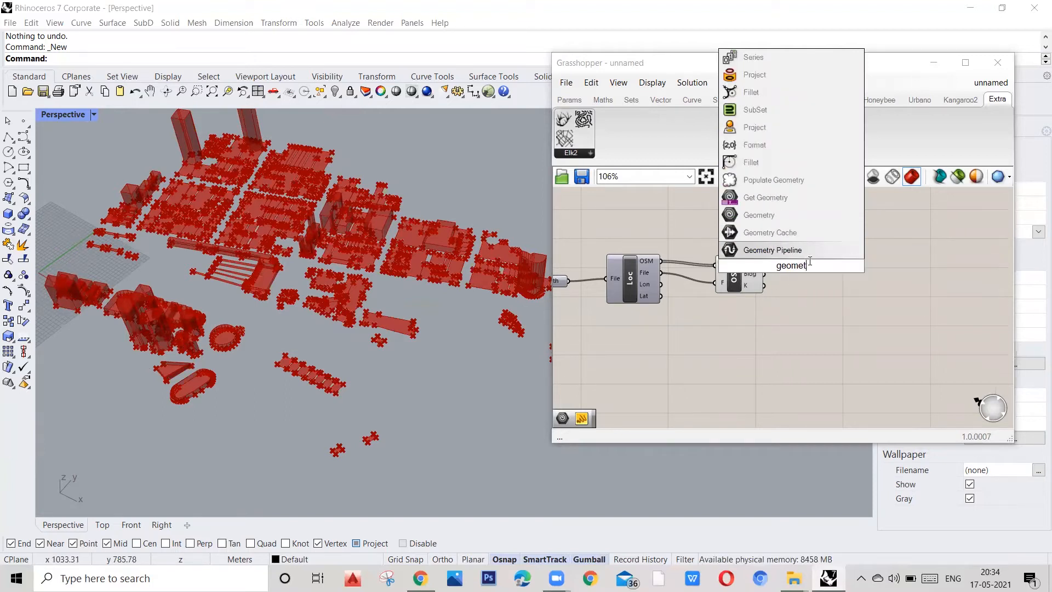
click(794, 230)
drag(794, 262, 764, 274)
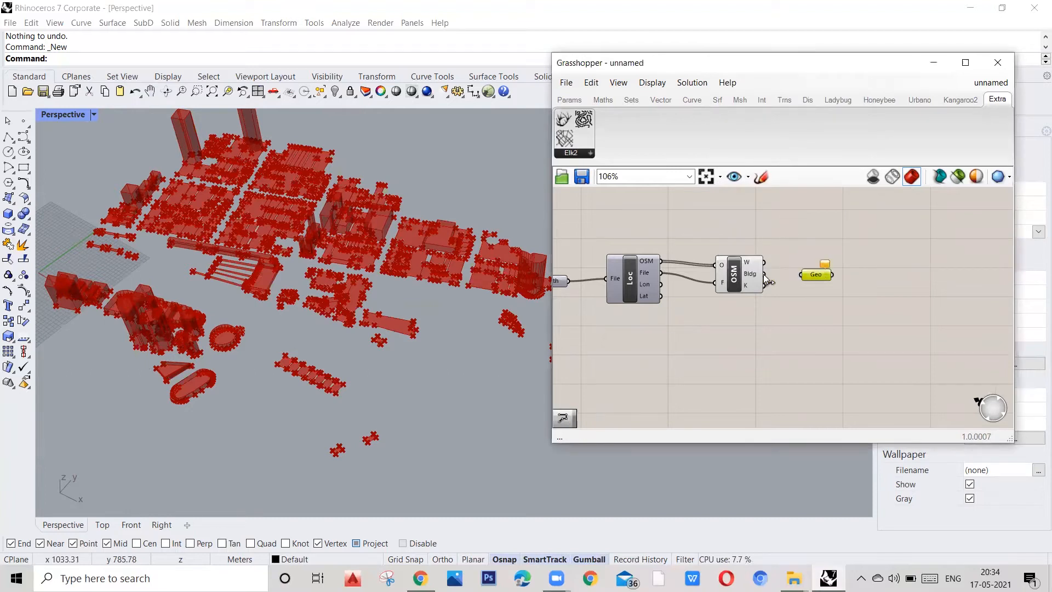
Step: Turn off the preview of the OSM data component
click(735, 270)
right_click(733, 271)
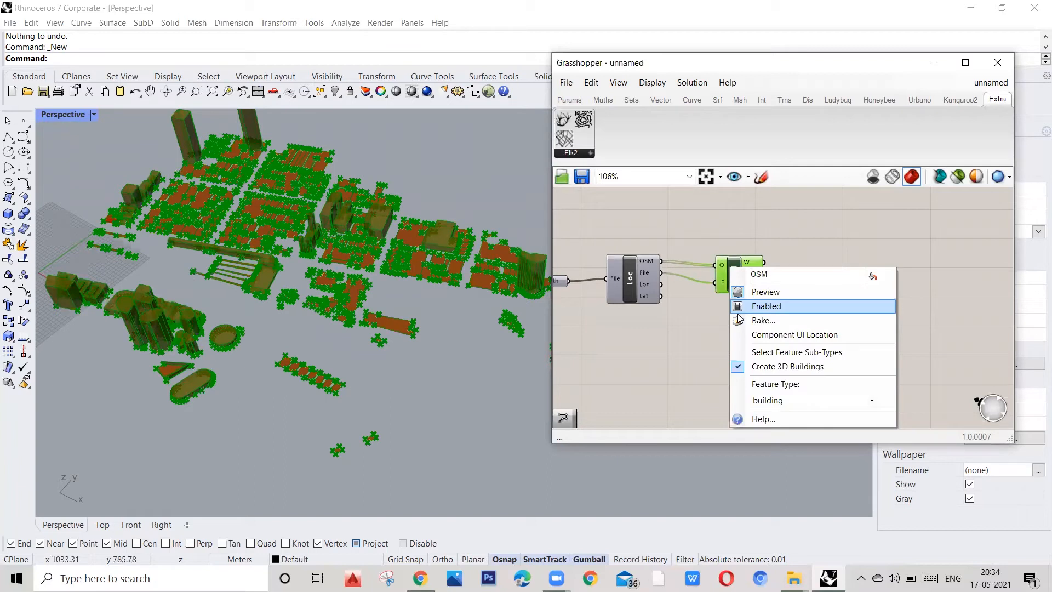
click(760, 296)
Step: Inspect the building geometry without its points in the Perspective viewport from different distances and angles
scroll(375, 340, down, 5)
drag(351, 356, 381, 339)
scroll(380, 340, up, 2)
middle_click(382, 342)
scroll(396, 255, down, 2)
middle_click(305, 290)
right_drag(305, 290, 330, 316)
scroll(348, 270, up, 3)
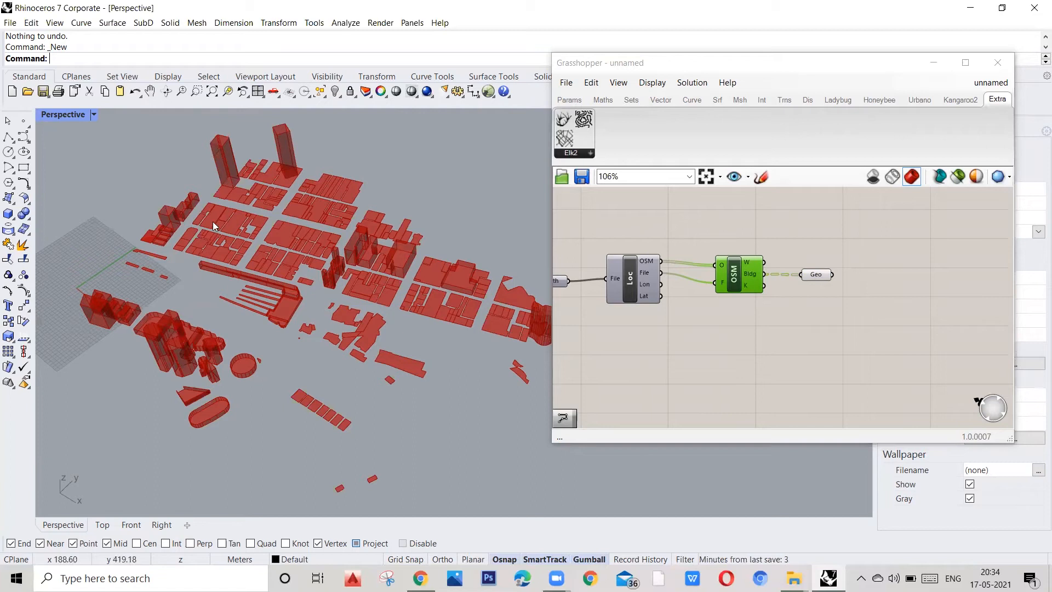
right_drag(233, 254, 225, 236)
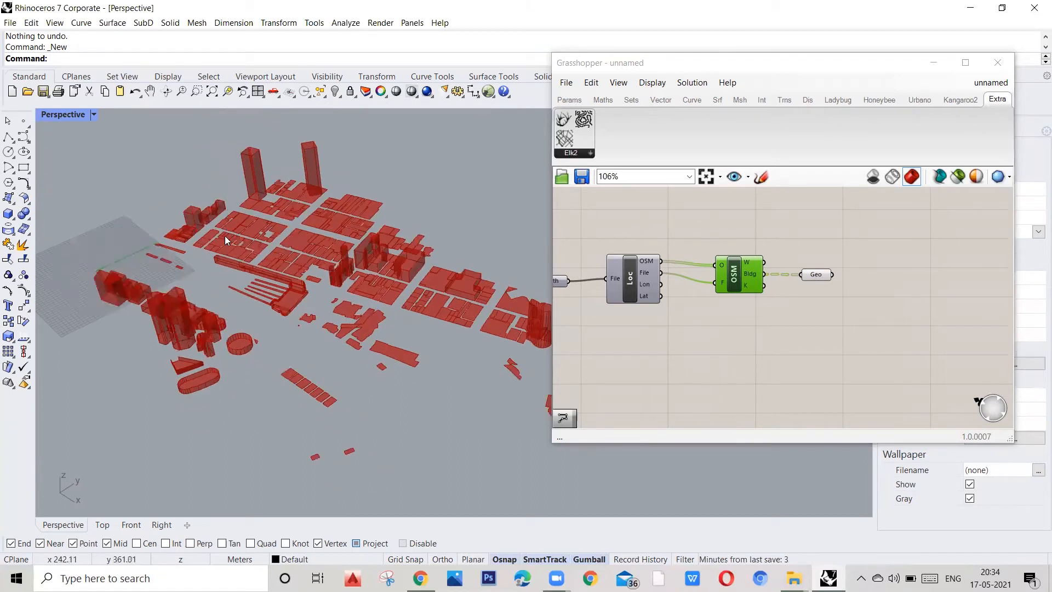
Step: Duplicate the OSM data component with its input wires below the original and set the copy's feature type to highway
click(744, 275)
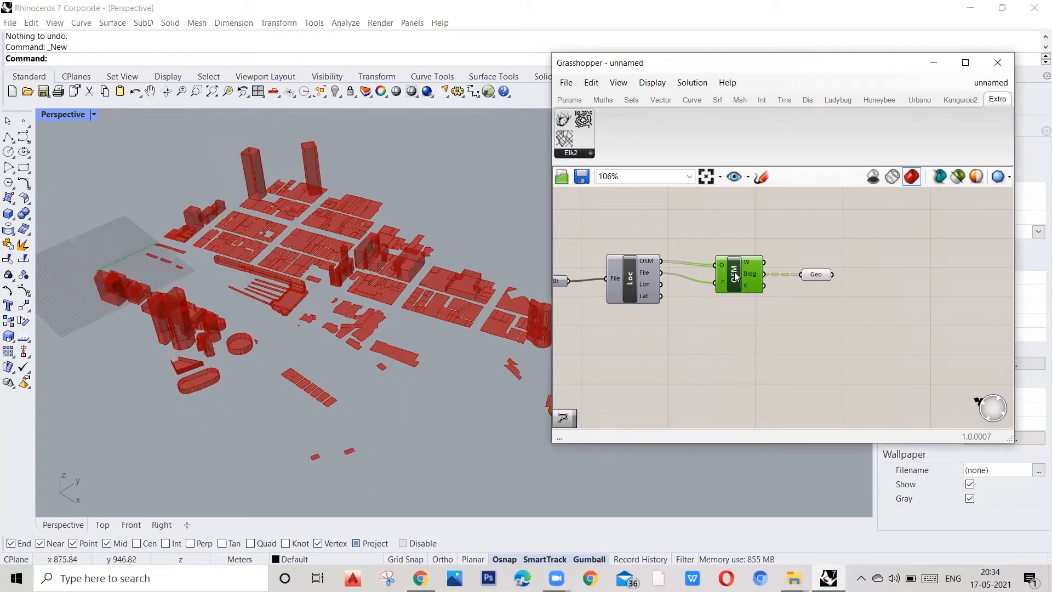
click(731, 343)
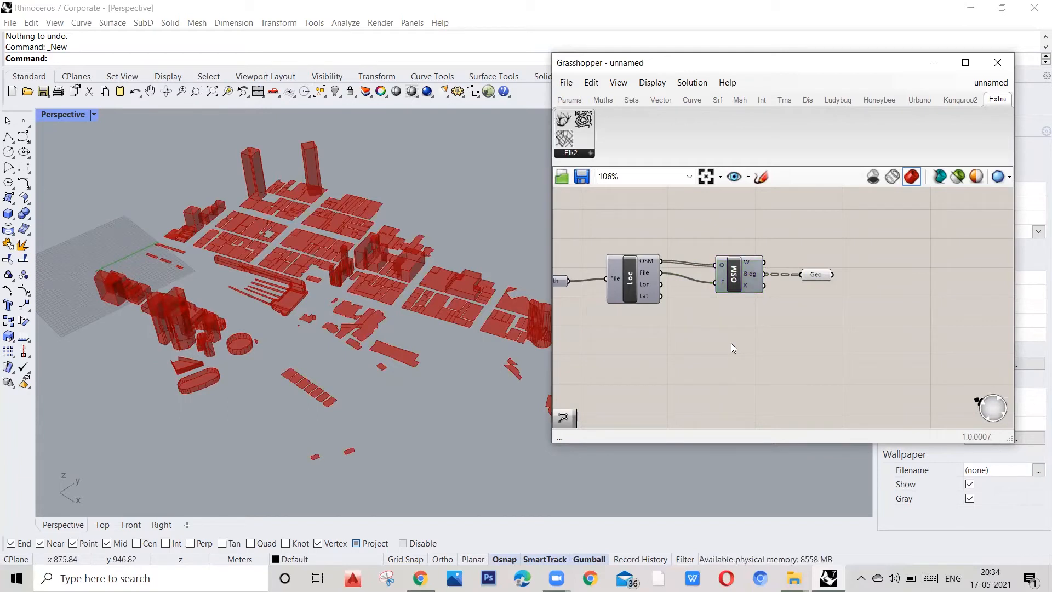
alt+drag(738, 282, 738, 328)
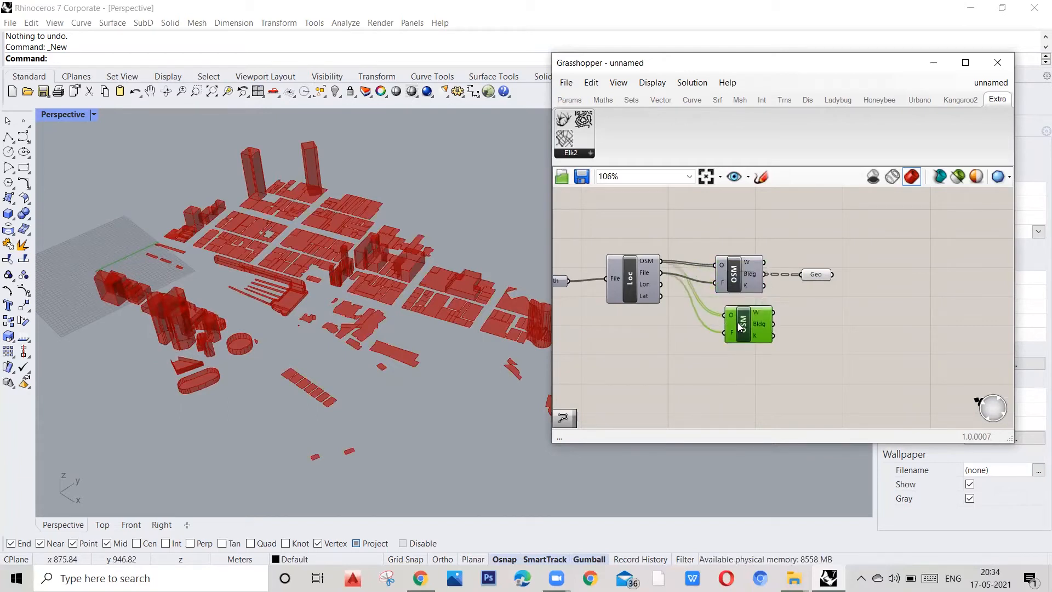
right_click(735, 324)
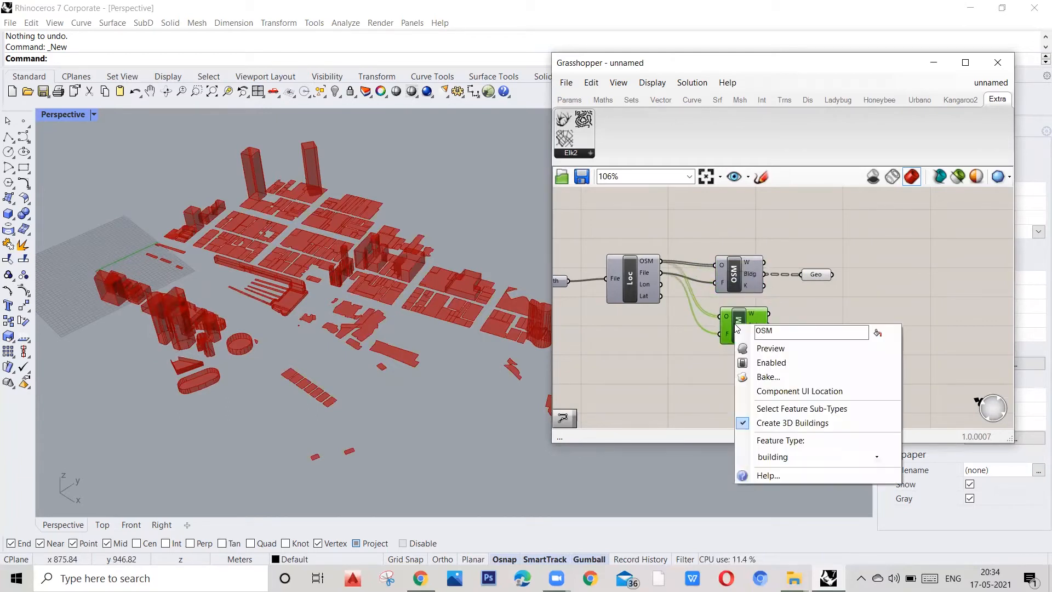
click(791, 458)
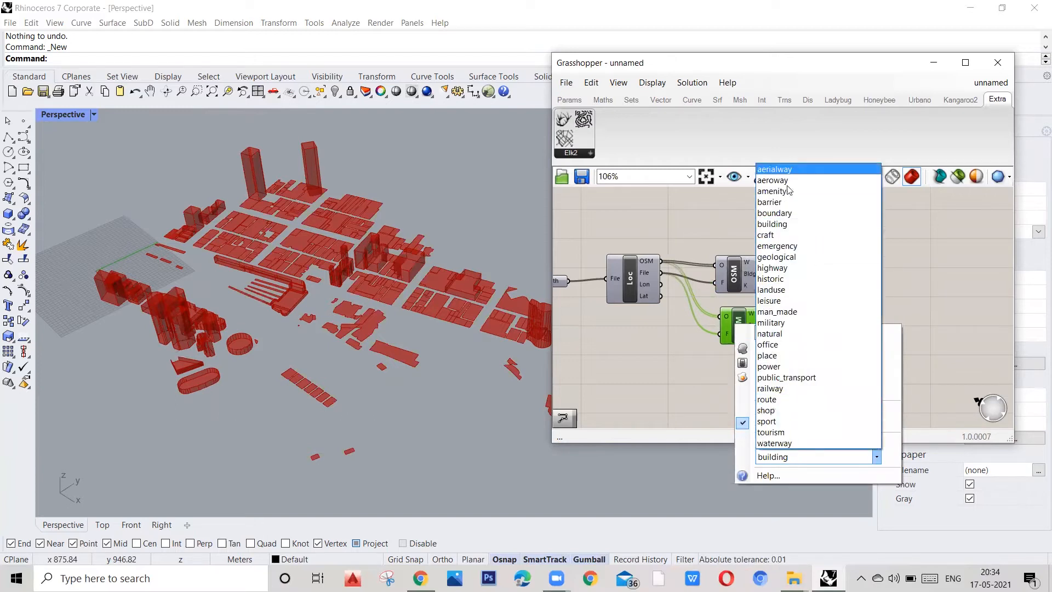
click(793, 268)
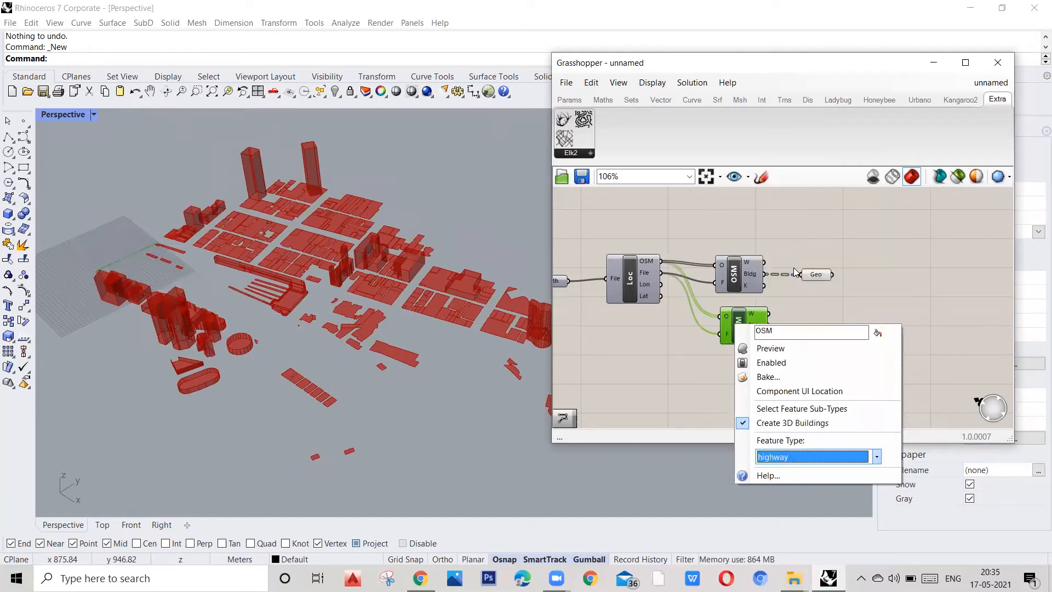
click(879, 273)
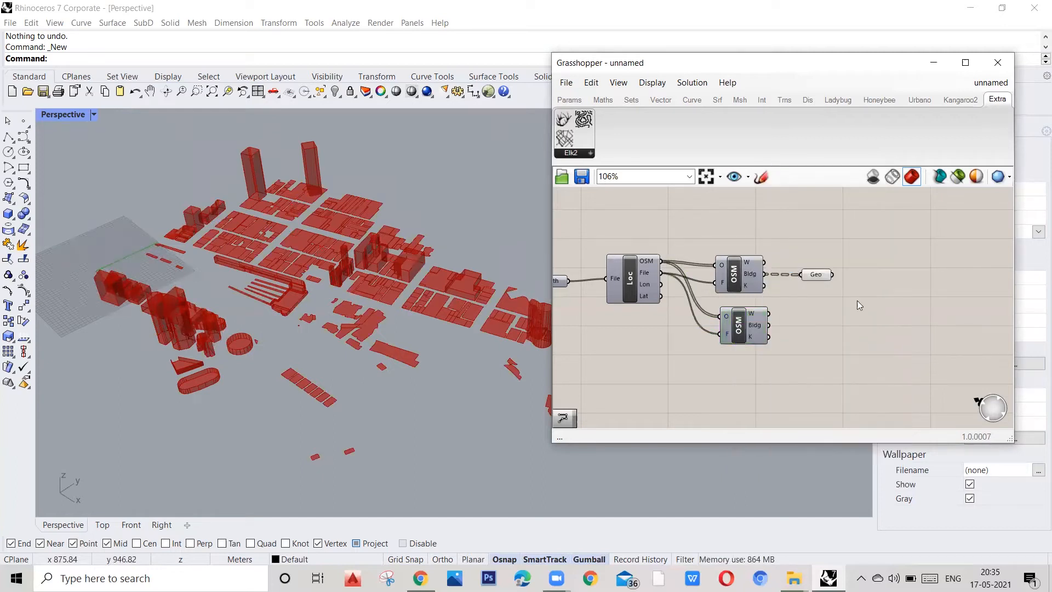
Step: Add a PolyLine component and wire the highway OSM component's W output into its V input
double_click(812, 326)
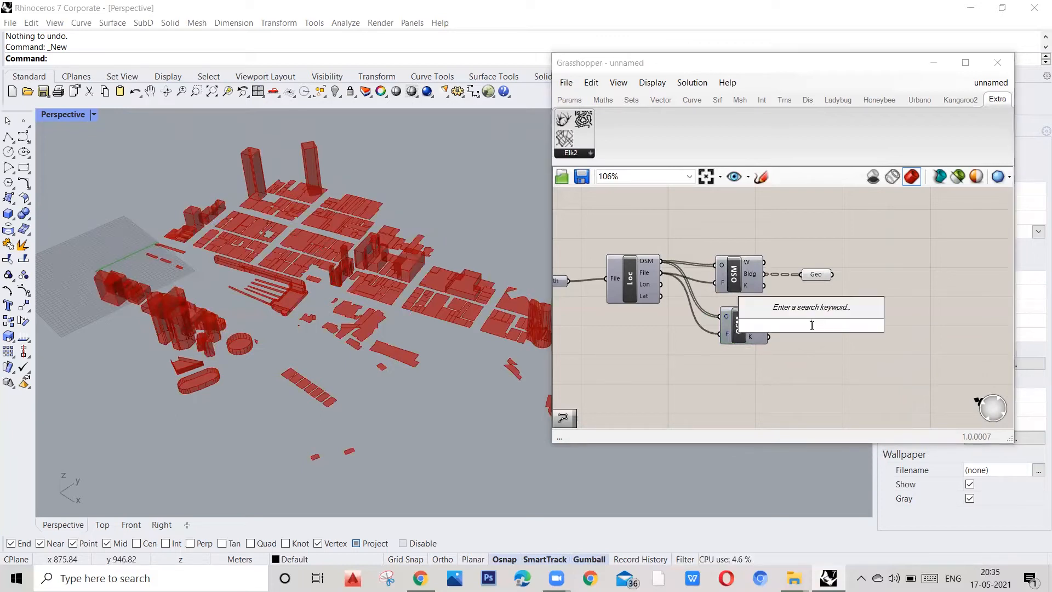
text(poly)
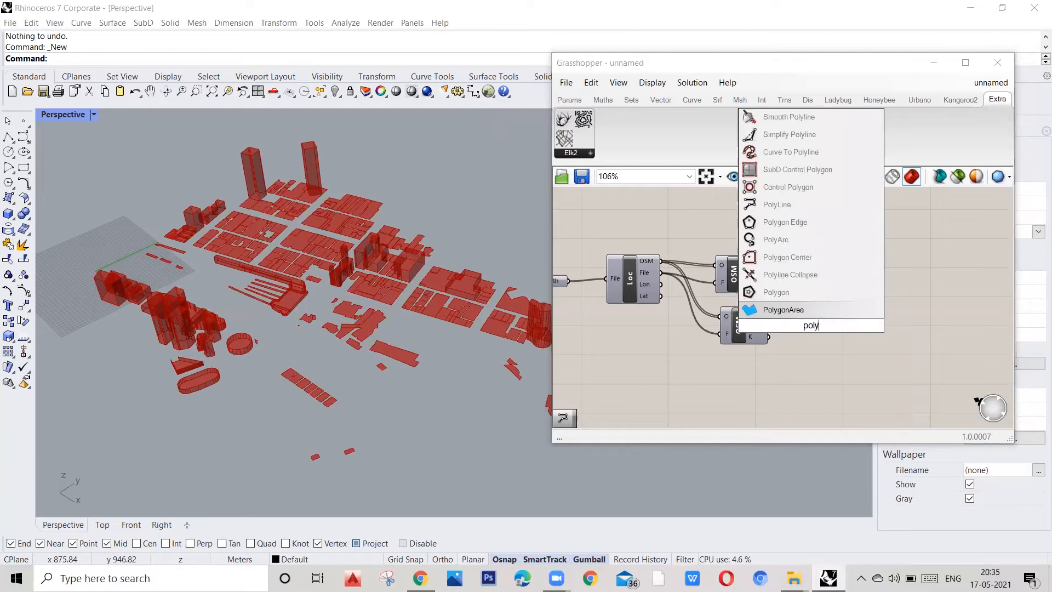
text(li)
click(815, 311)
mouse_move(813, 319)
mouse_down()
mouse_move(829, 319)
mouse_move(785, 315)
mouse_move(807, 319)
mouse_up()
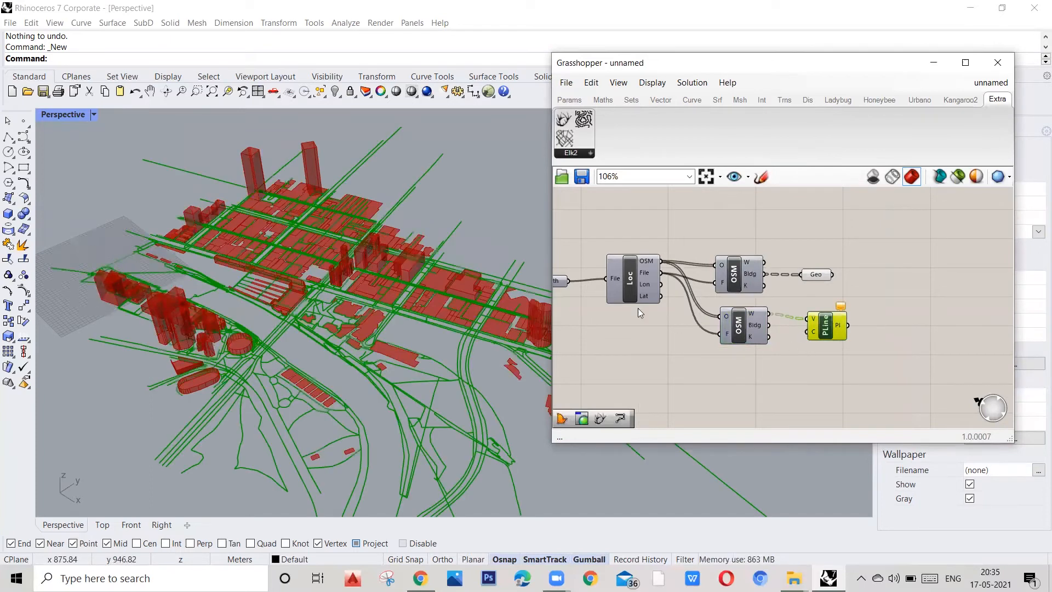
Step: Check the street polylines against the buildings in the Perspective viewport
scroll(589, 295, down, 1)
scroll(296, 326, down, 3)
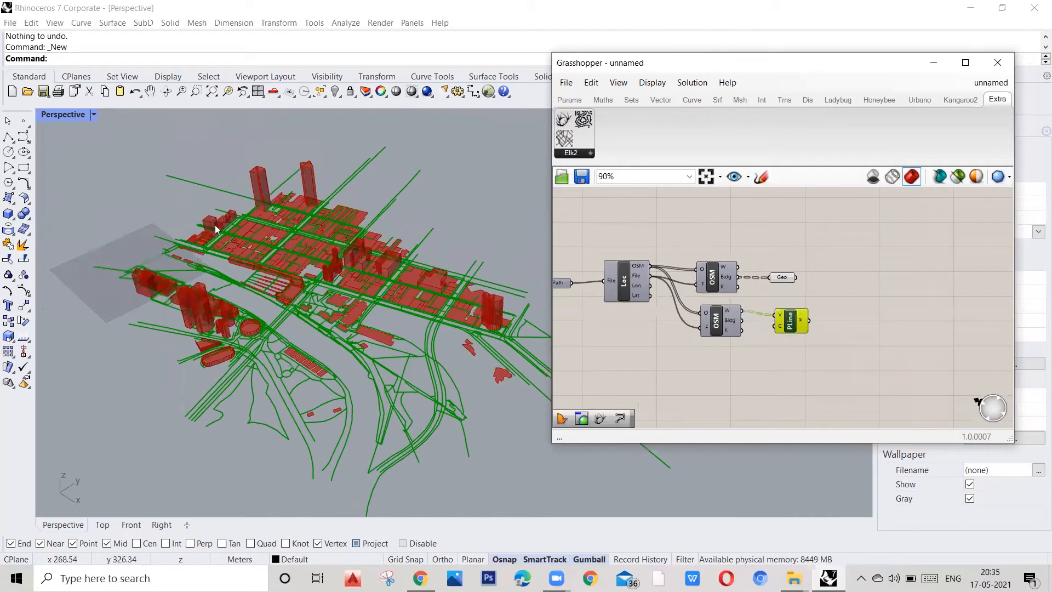
scroll(230, 263, up, 3)
scroll(244, 296, down, 3)
scroll(301, 326, up, 3)
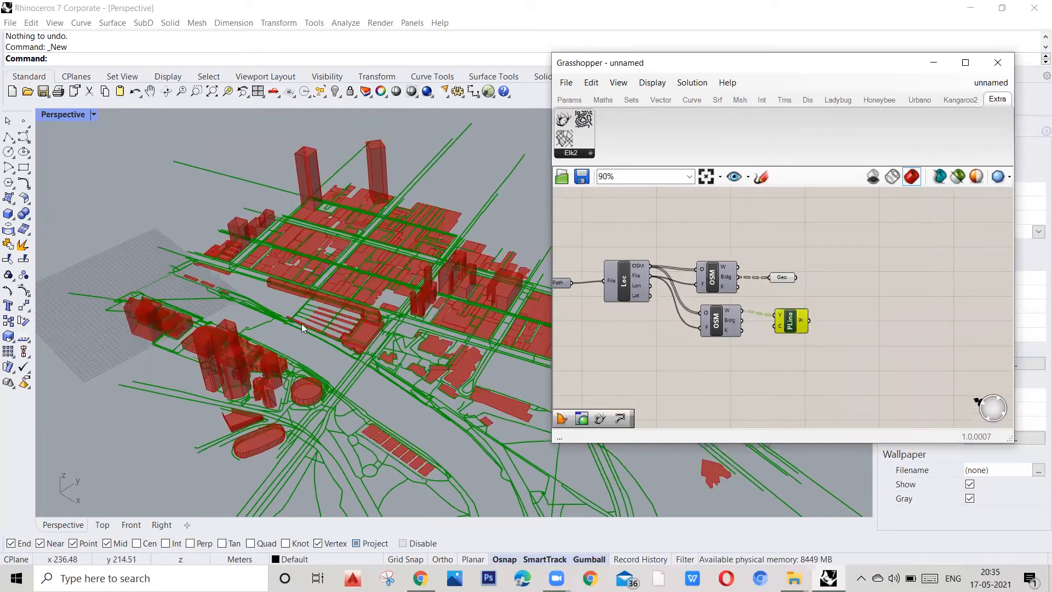
scroll(302, 327, down, 1)
Step: Add a Custom Preview component and wire the PolyLine's Pl output into its G input
click(828, 312)
scroll(848, 322, up, 2)
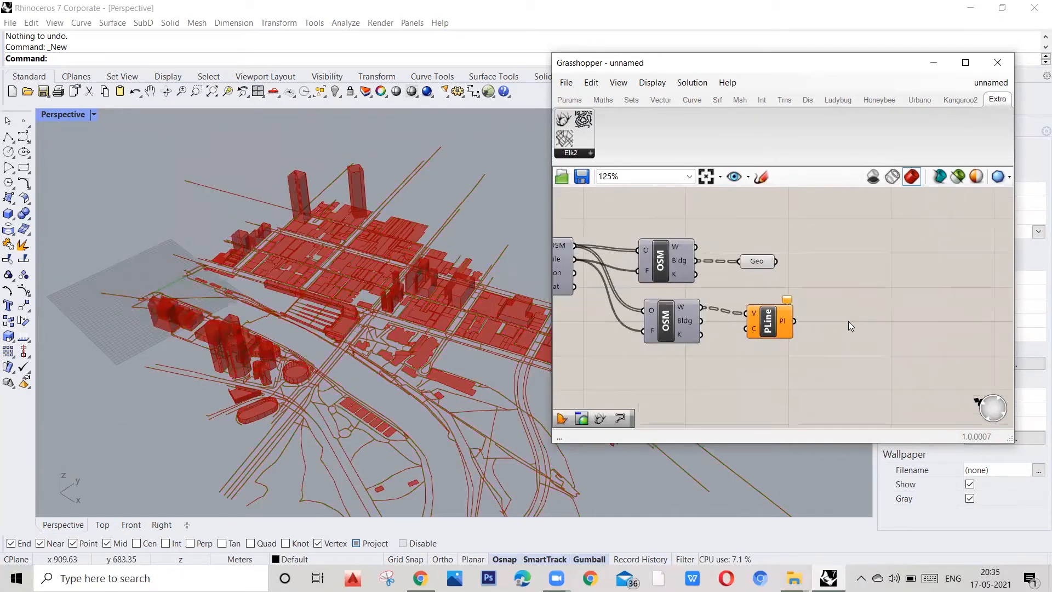
double_click(839, 316)
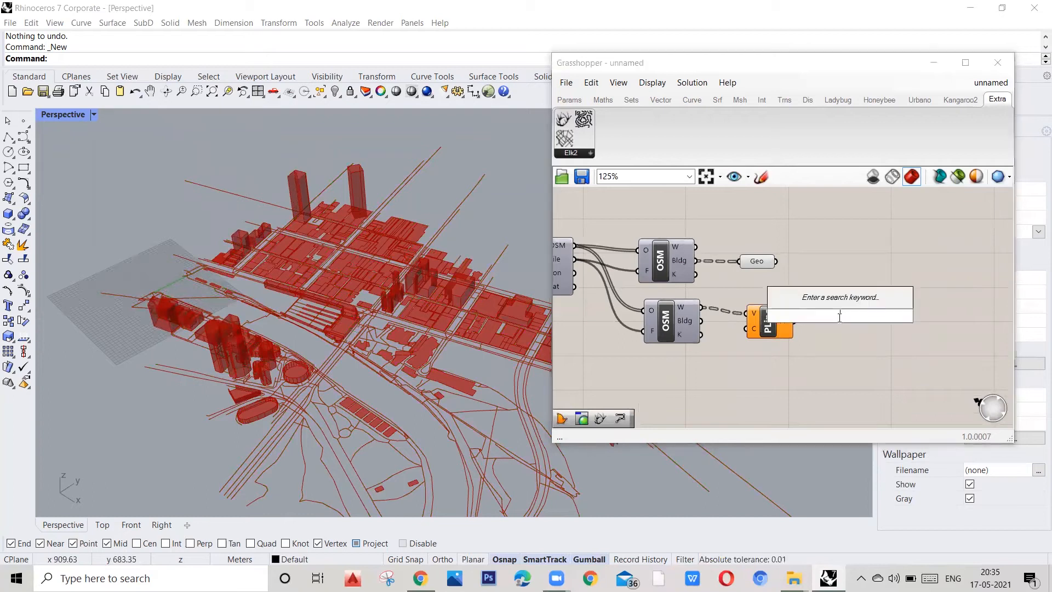
text(customi)
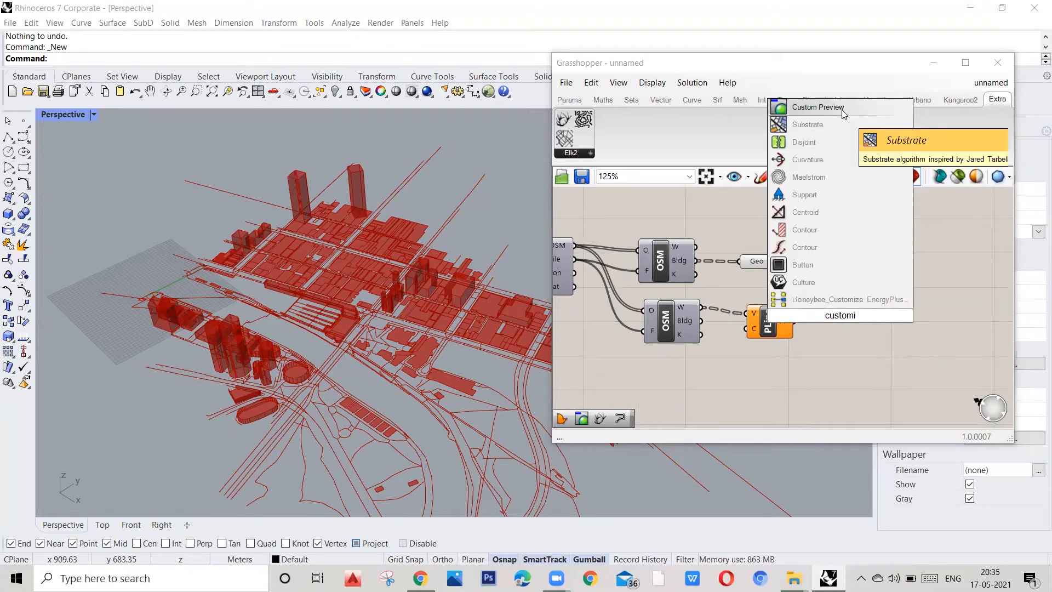
click(817, 107)
drag(852, 313, 868, 322)
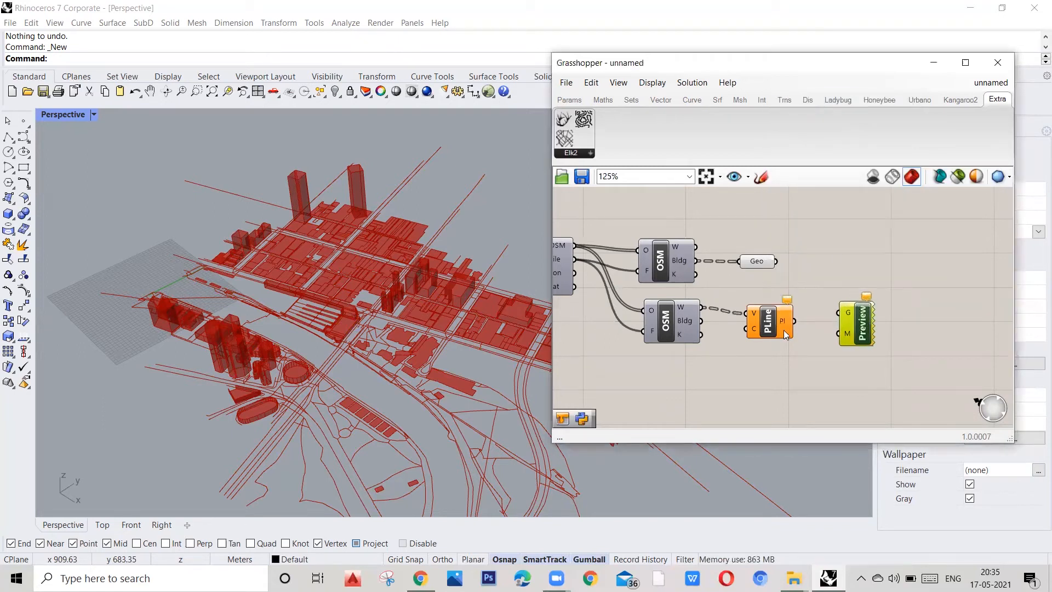
drag(795, 323, 838, 313)
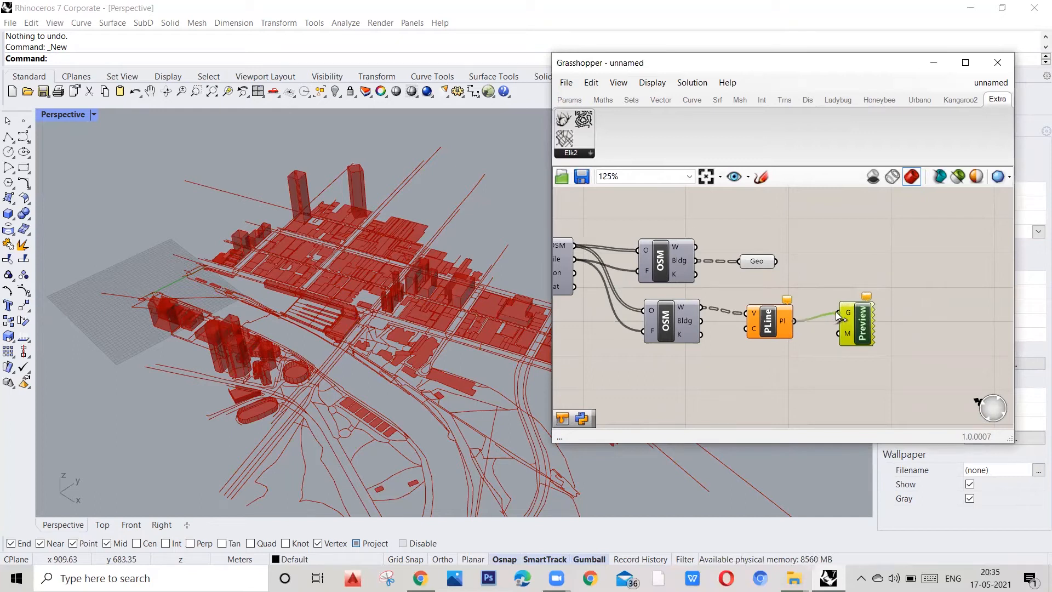
Step: Add a Colour Swatch and wire it into the Custom Preview's M input
double_click(821, 341)
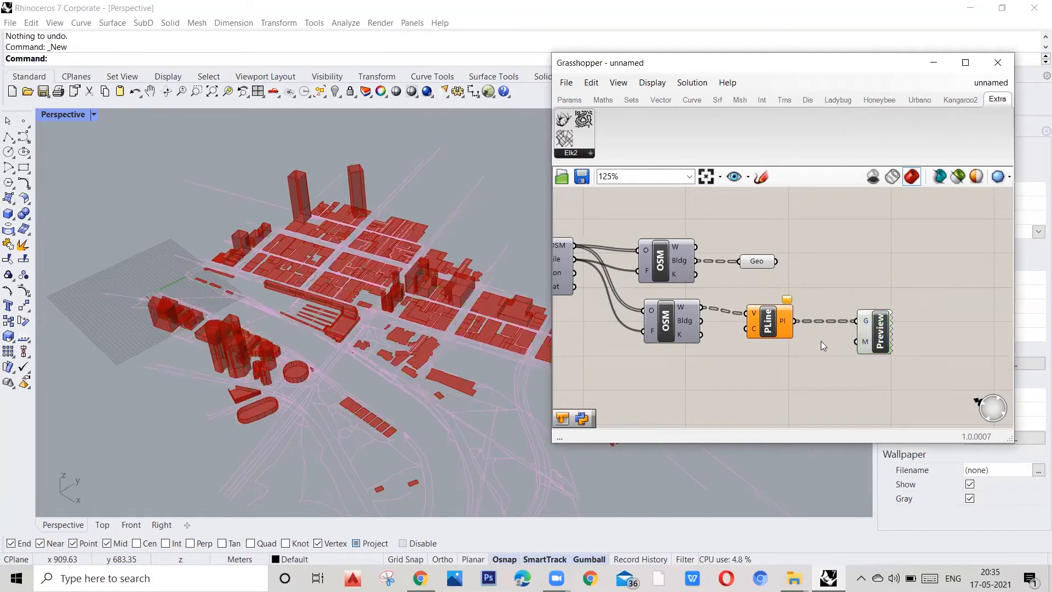
text(col)
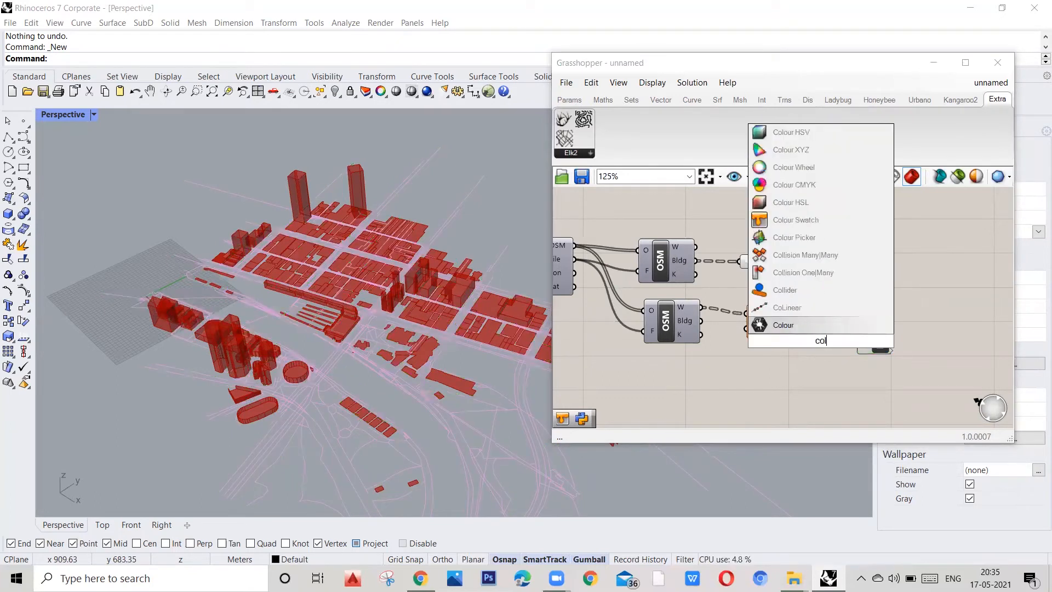
text(u)
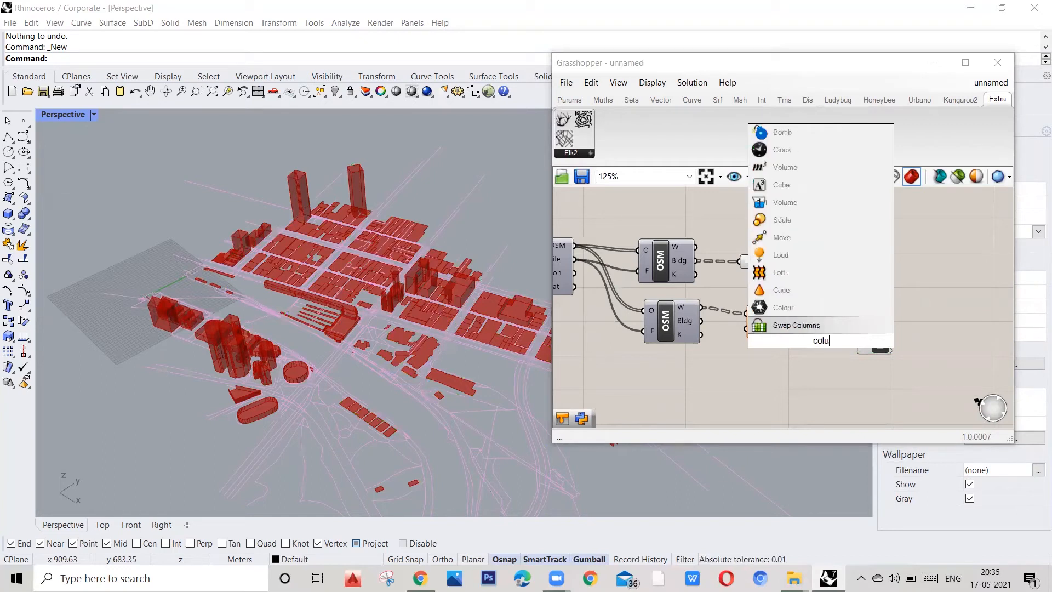
key(BackSpace)
text(our)
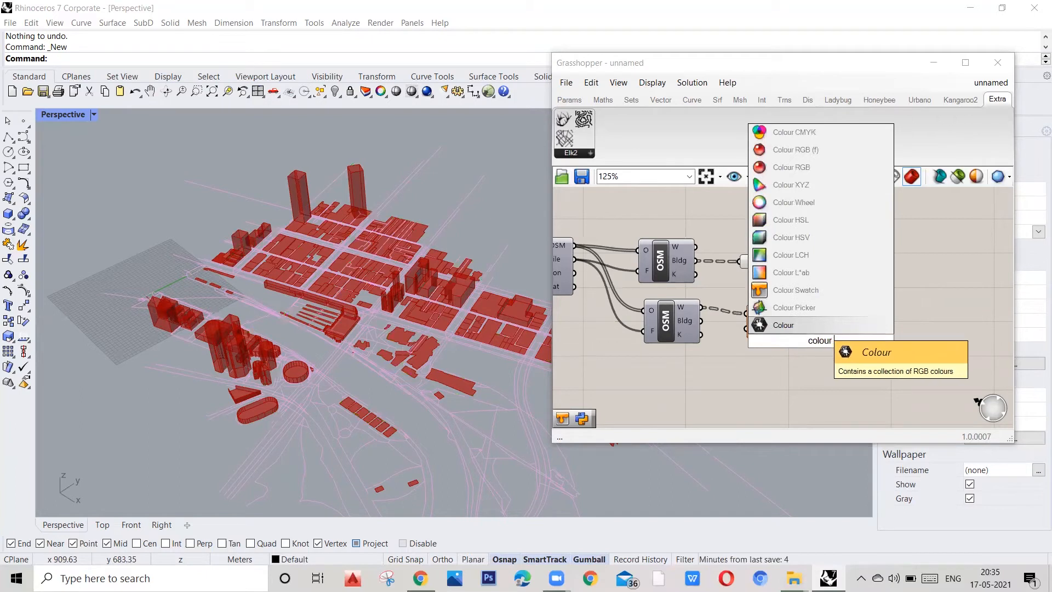
text( sw)
click(811, 309)
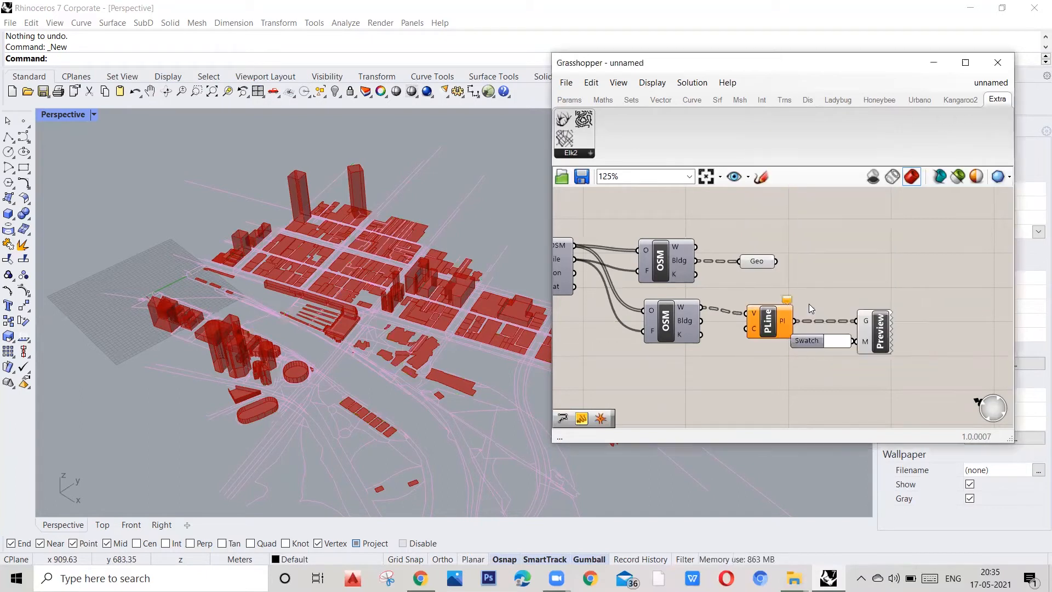
drag(824, 343, 858, 343)
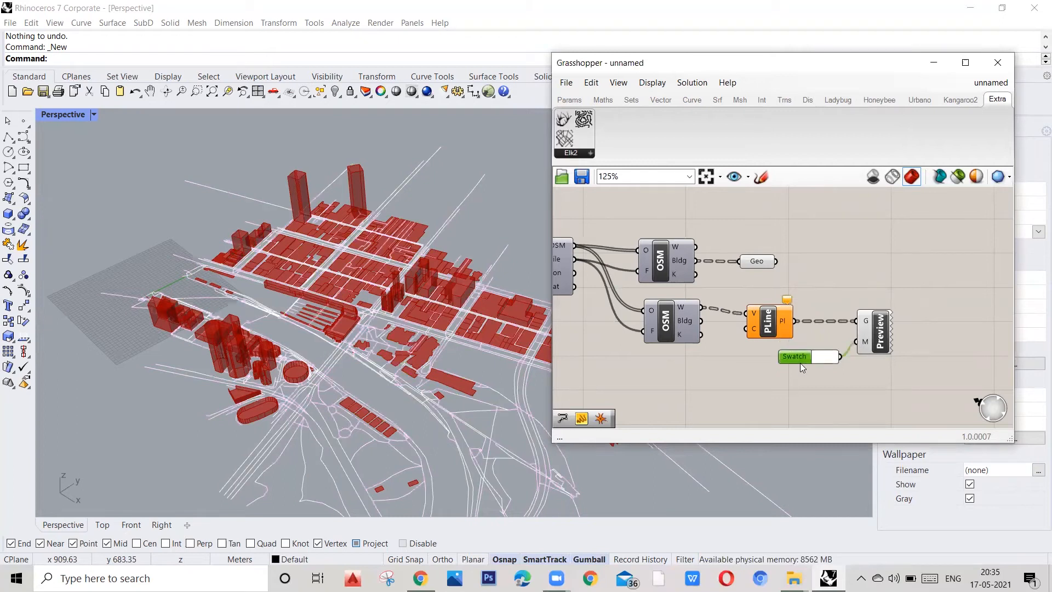
Step: Set the Colour Swatch feeding the street Custom Preview to a dark navy blue
click(834, 360)
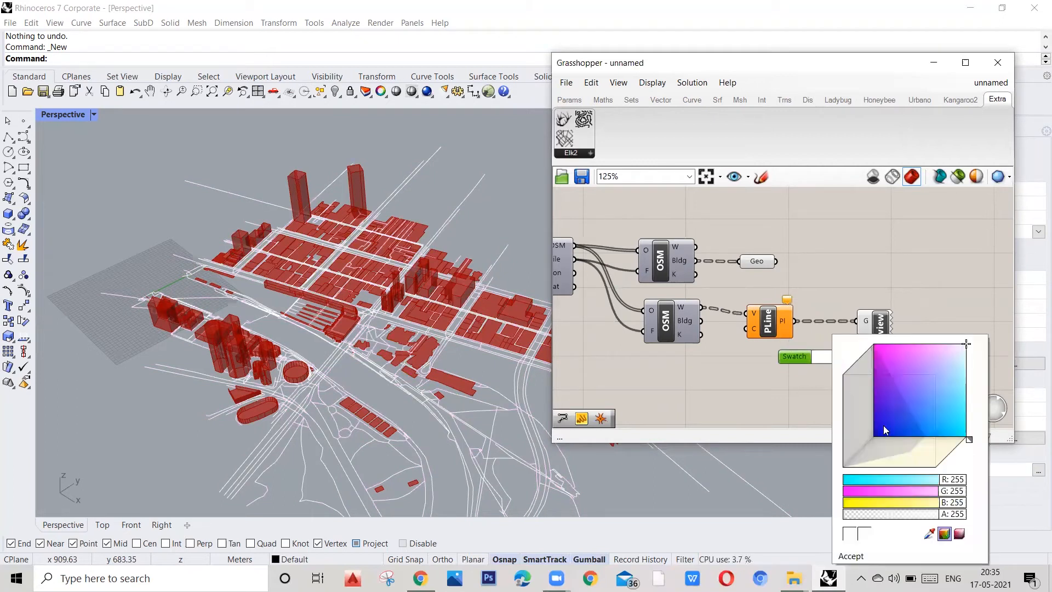
click(885, 427)
drag(958, 502, 899, 503)
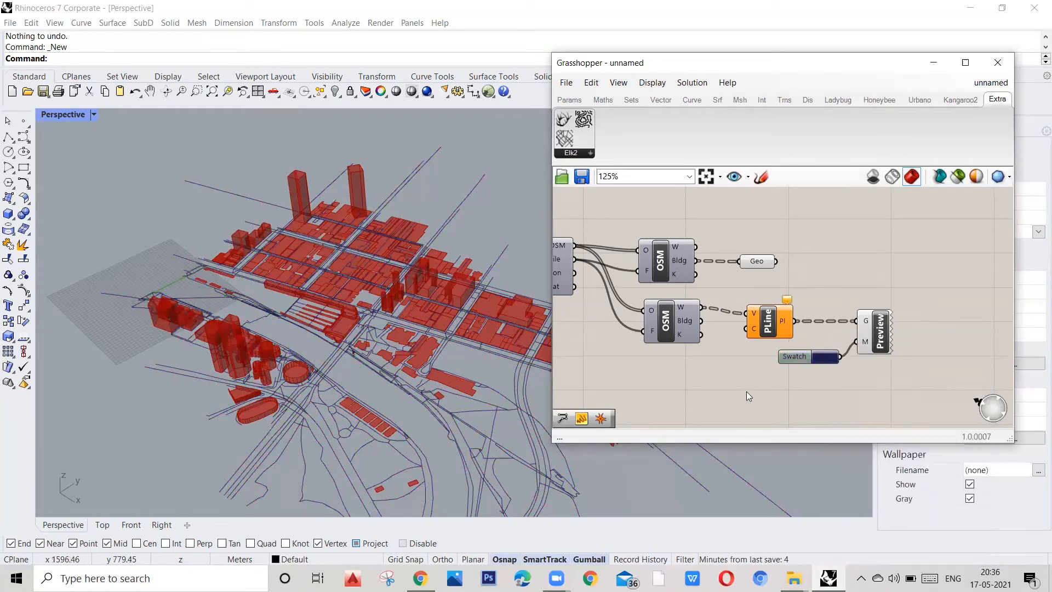
Step: Inspect the recoloured street lines among the buildings in the Perspective viewport
scroll(729, 267, down, 3)
scroll(319, 255, down, 3)
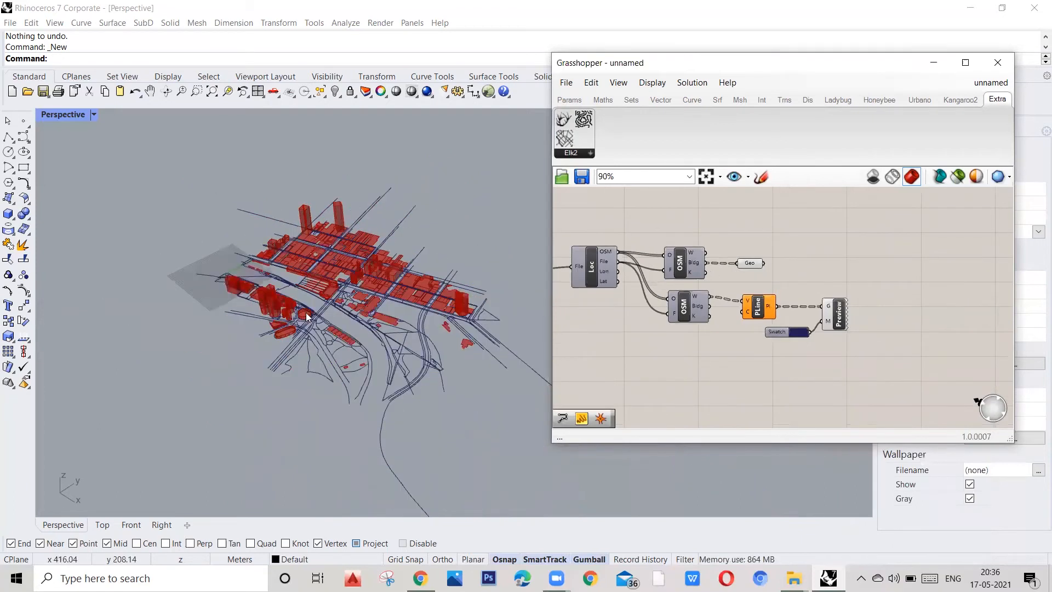
right_drag(306, 312, 434, 249)
scroll(381, 296, up, 5)
scroll(384, 354, up, 2)
key(ctrl+n)
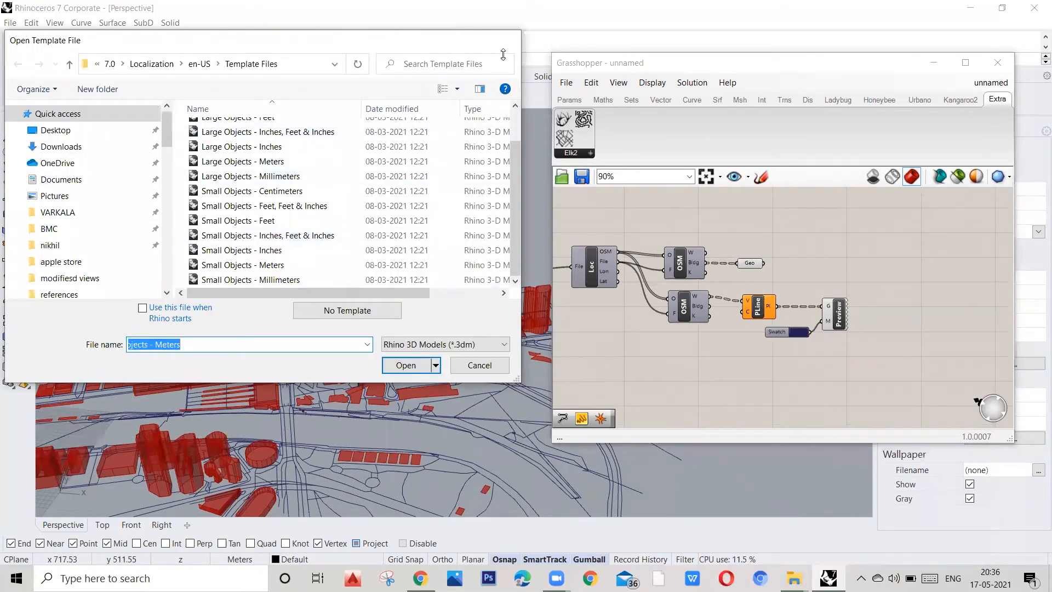
key(Escape)
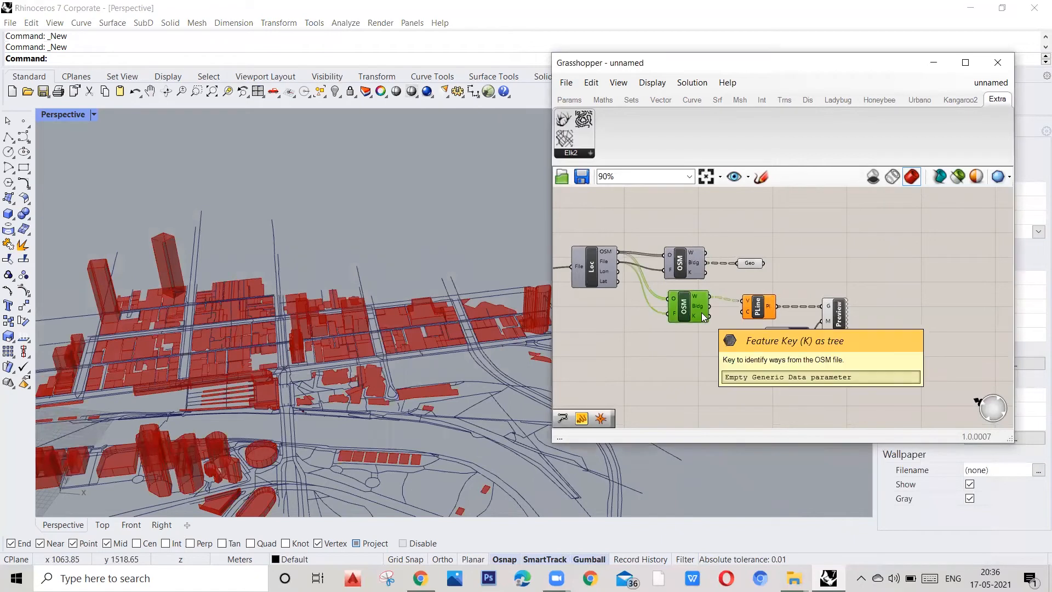
click(684, 376)
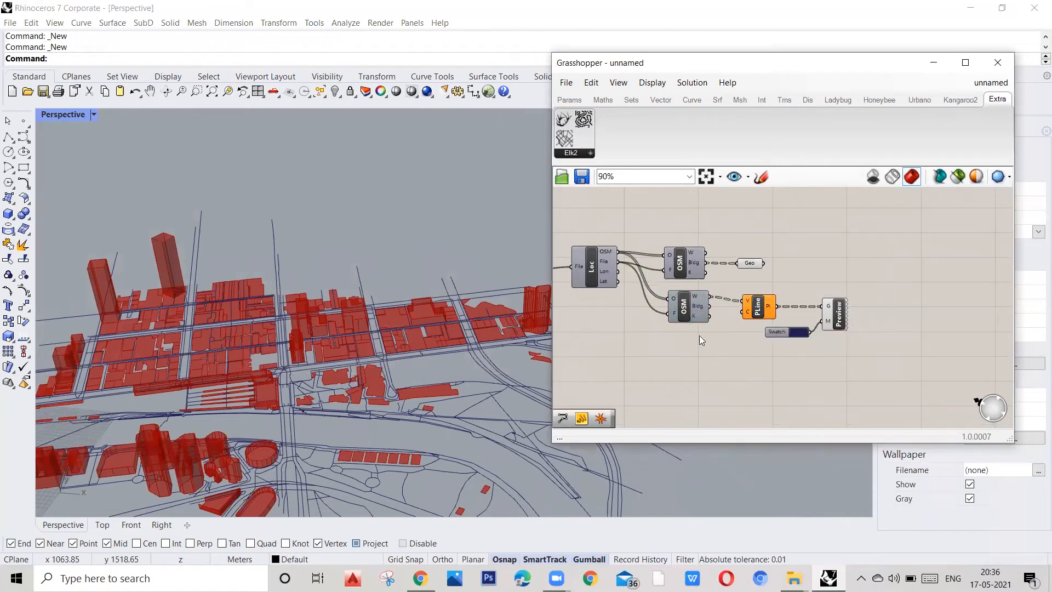
Step: Duplicate the highway OSM component below the original and set the copy's feature type to natural
click(689, 315)
alt+drag(689, 314, 688, 369)
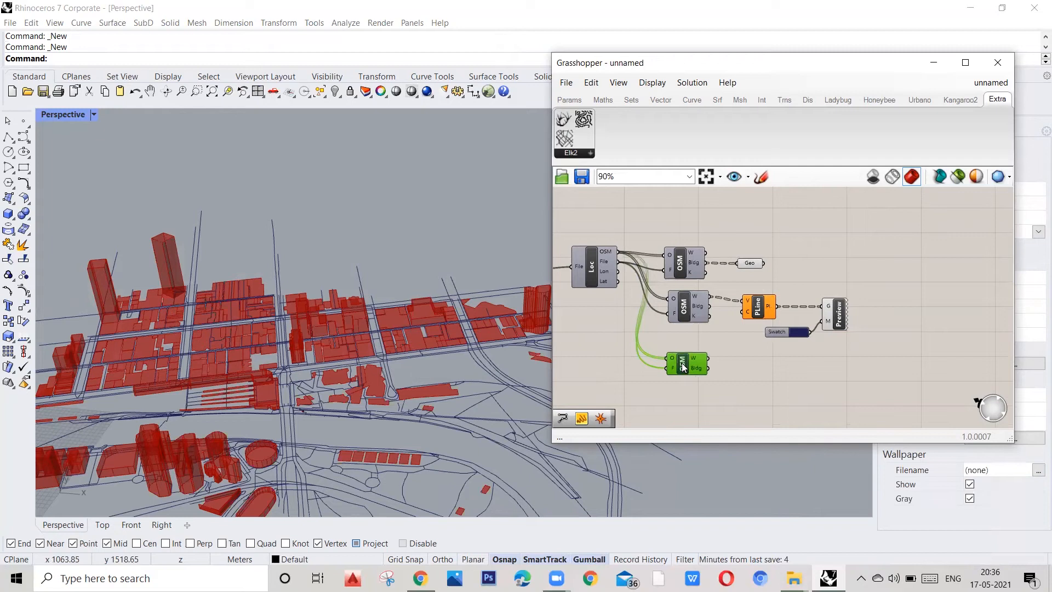
right_click(686, 369)
click(734, 497)
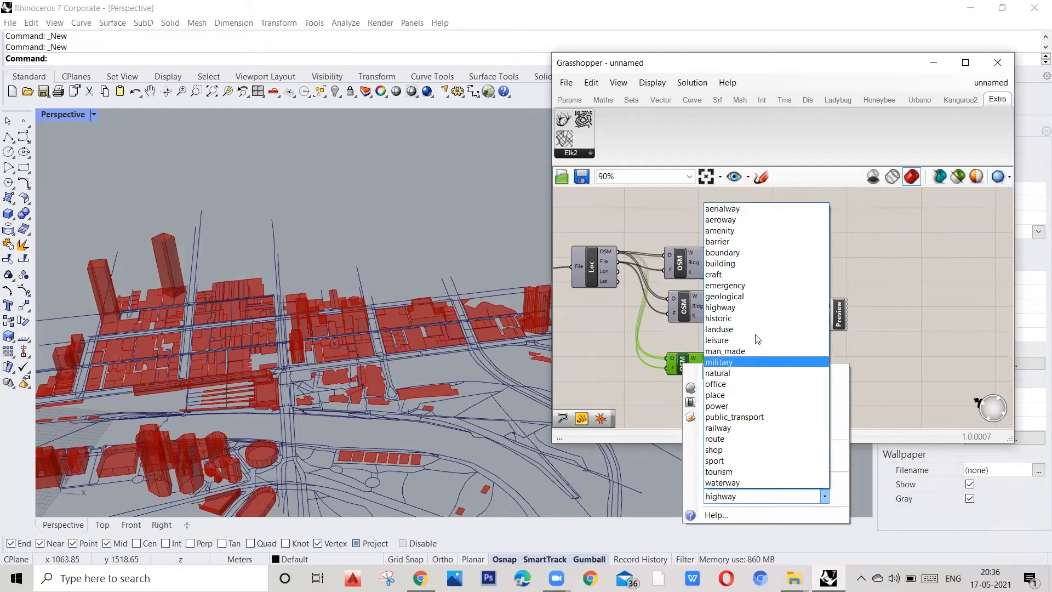
click(730, 373)
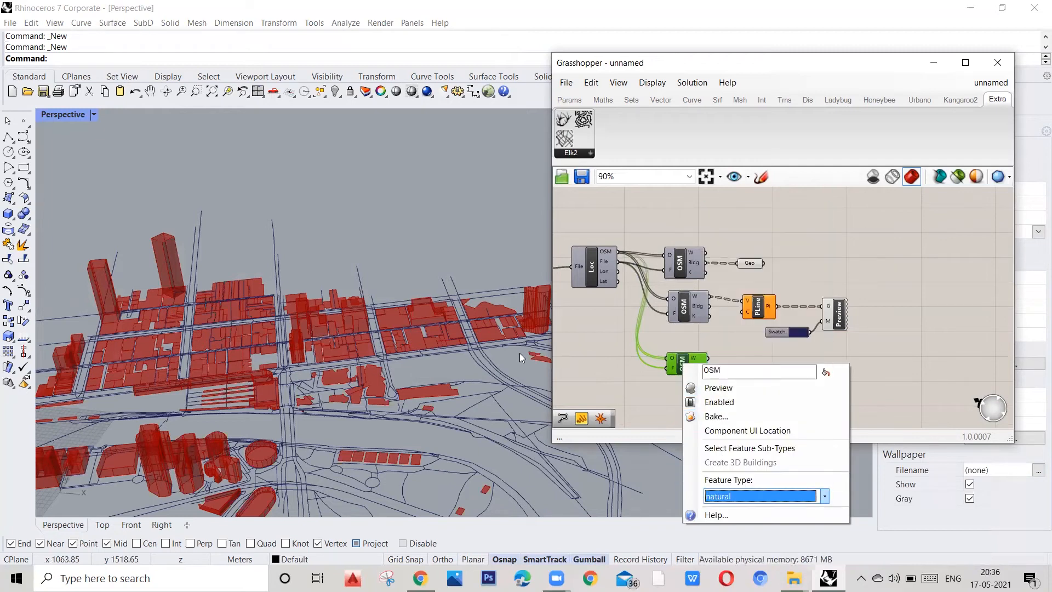
click(627, 366)
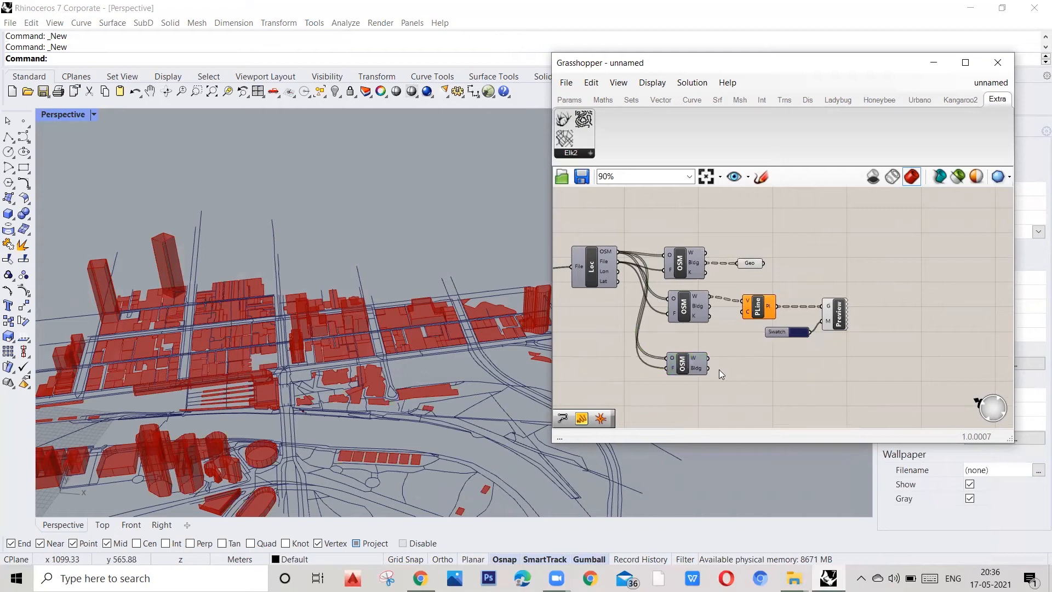
Step: Add a Point parameter and wire the natural OSM component's W output into it
right_click(688, 366)
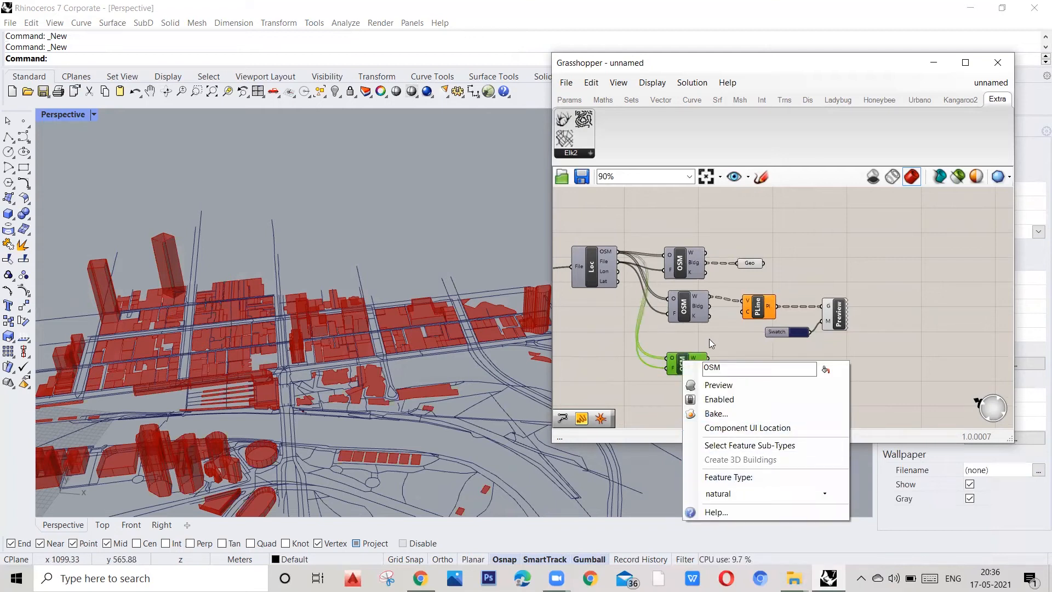
click(743, 370)
double_click(749, 364)
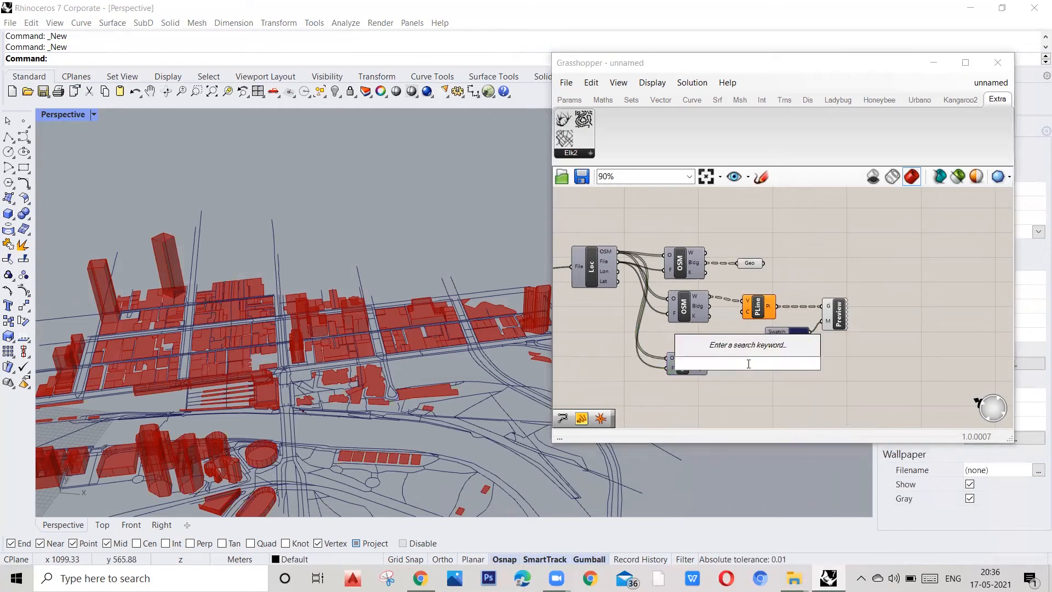
text(point)
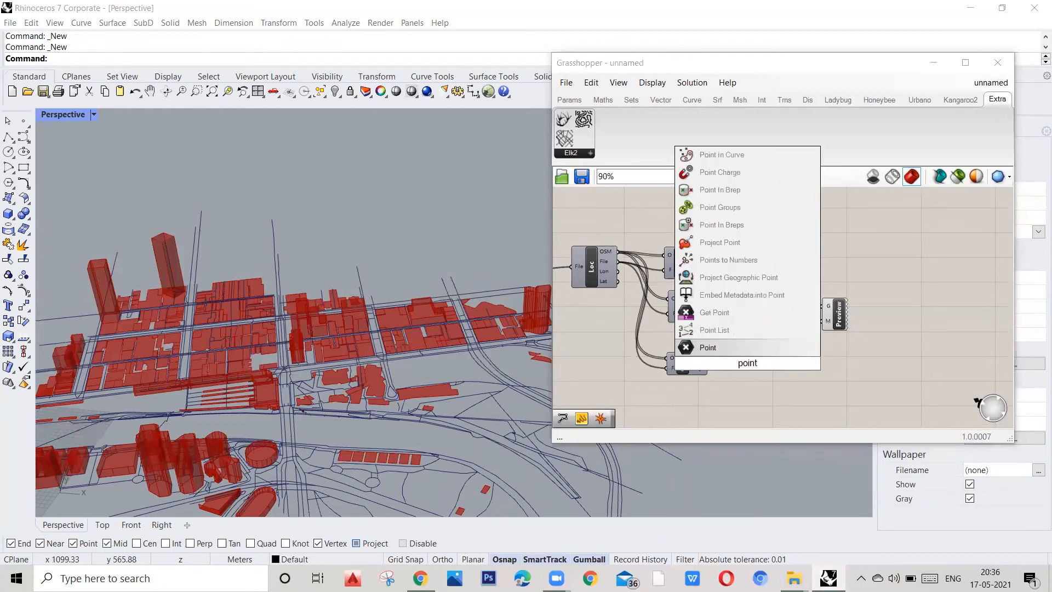
key(Return)
drag(708, 359, 735, 368)
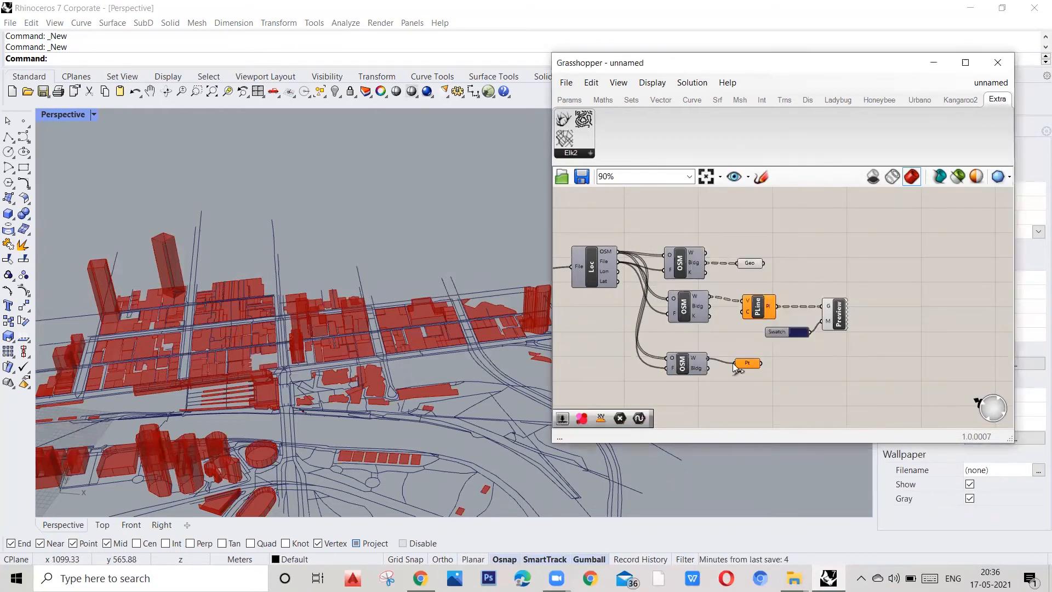
Step: Check the natural-feature points against the site model and disable the natural OSM component
scroll(345, 411, down, 5)
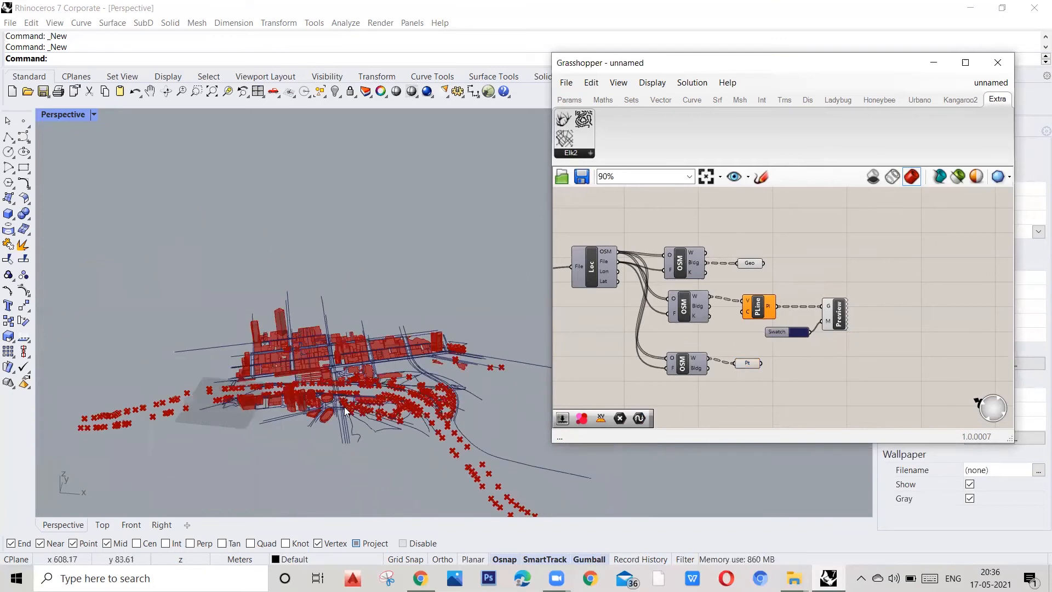
scroll(345, 411, up, 5)
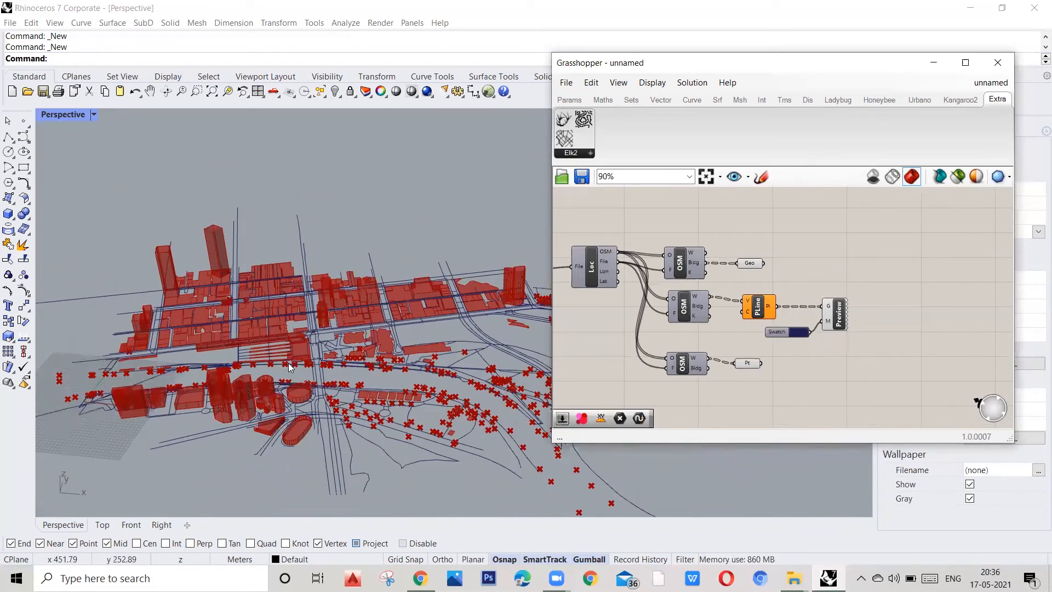
scroll(345, 375, up, 5)
right_drag(356, 401, 392, 362)
scroll(391, 362, down, 6)
scroll(259, 367, up, 5)
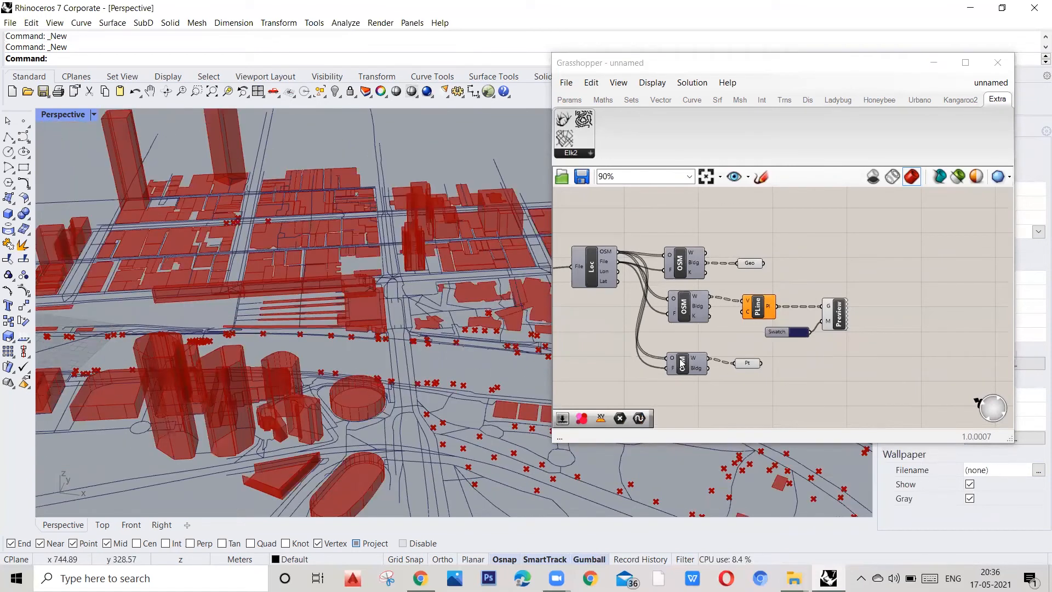
right_click(694, 371)
click(705, 399)
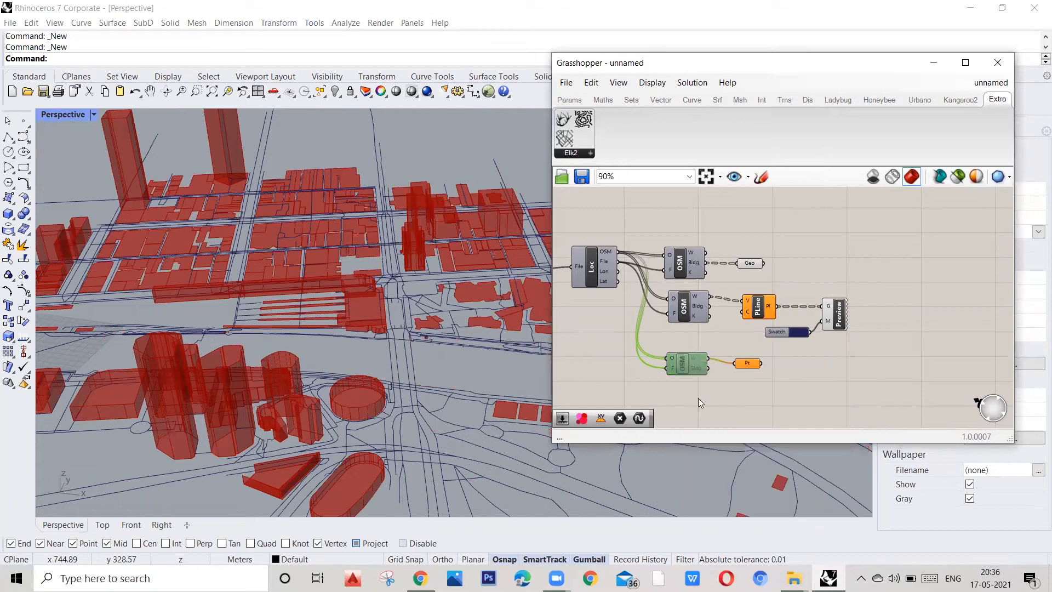
Step: Examine the 3D buildings and street lines in the Perspective viewport from oblique and near-plan angles
click(682, 258)
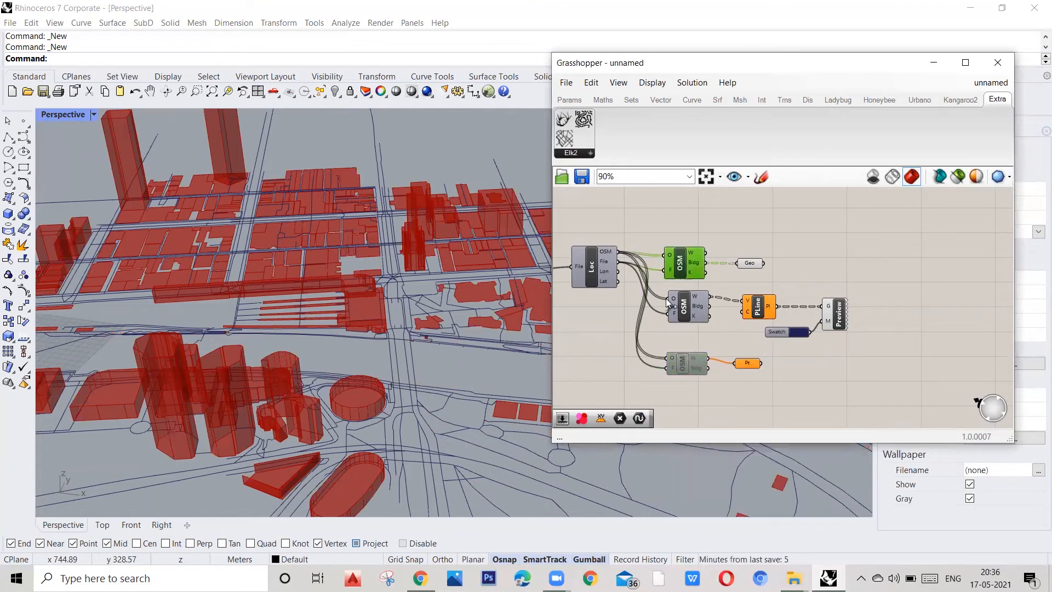
scroll(670, 312, down, 1)
scroll(260, 355, down, 2)
scroll(260, 355, down, 2)
middle_click(342, 343)
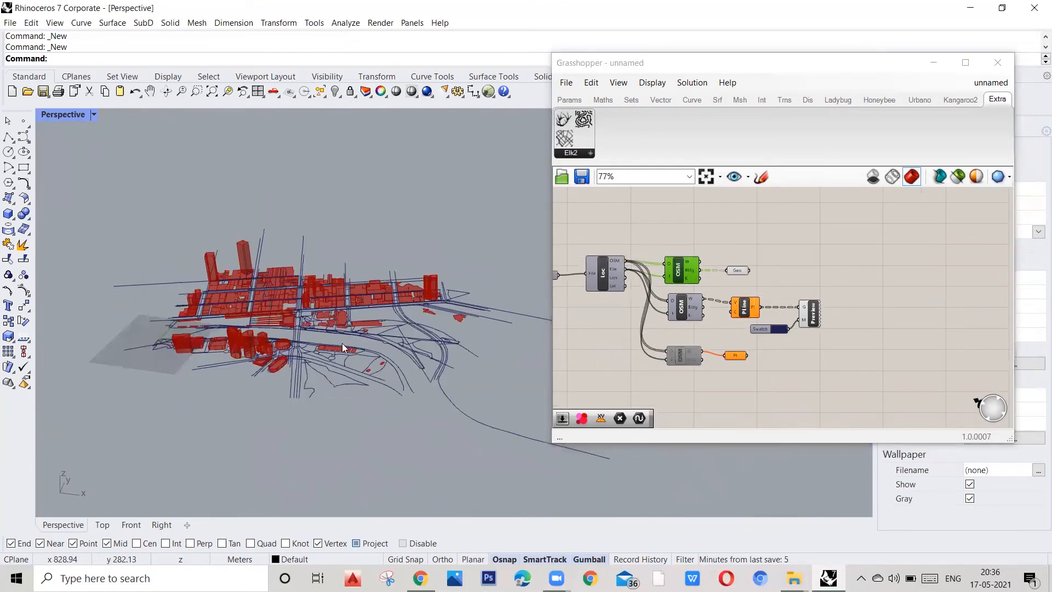
scroll(255, 293, up, 3)
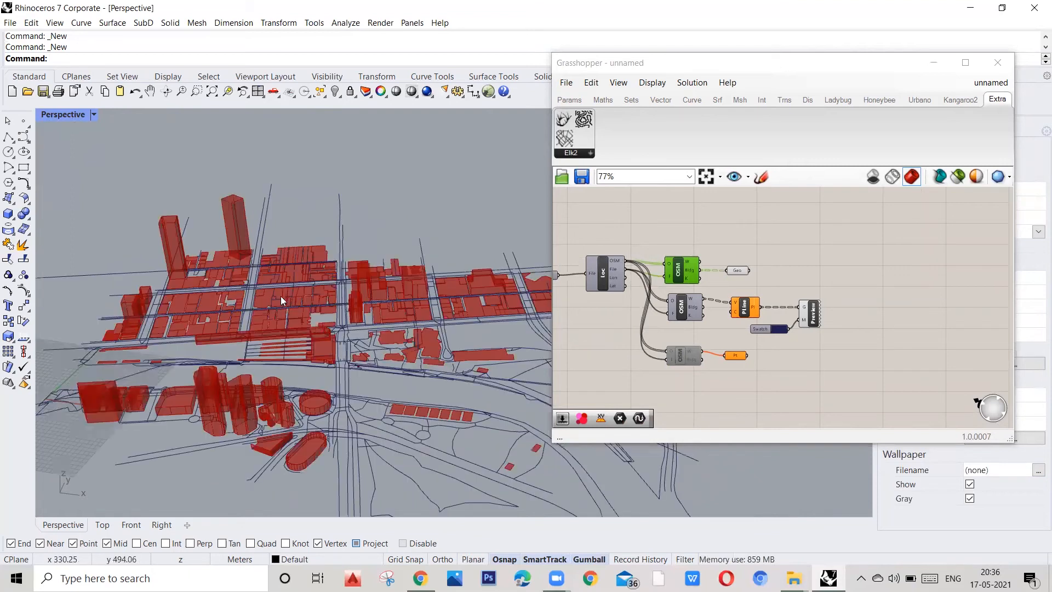
right_drag(277, 327, 357, 407)
scroll(371, 342, down, 5)
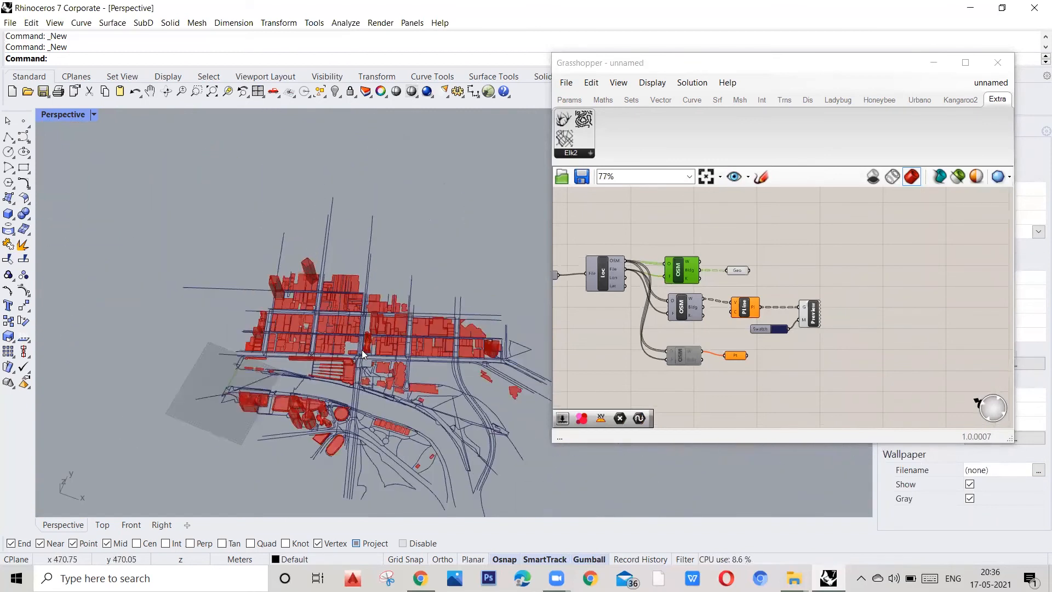
scroll(350, 356, up, 5)
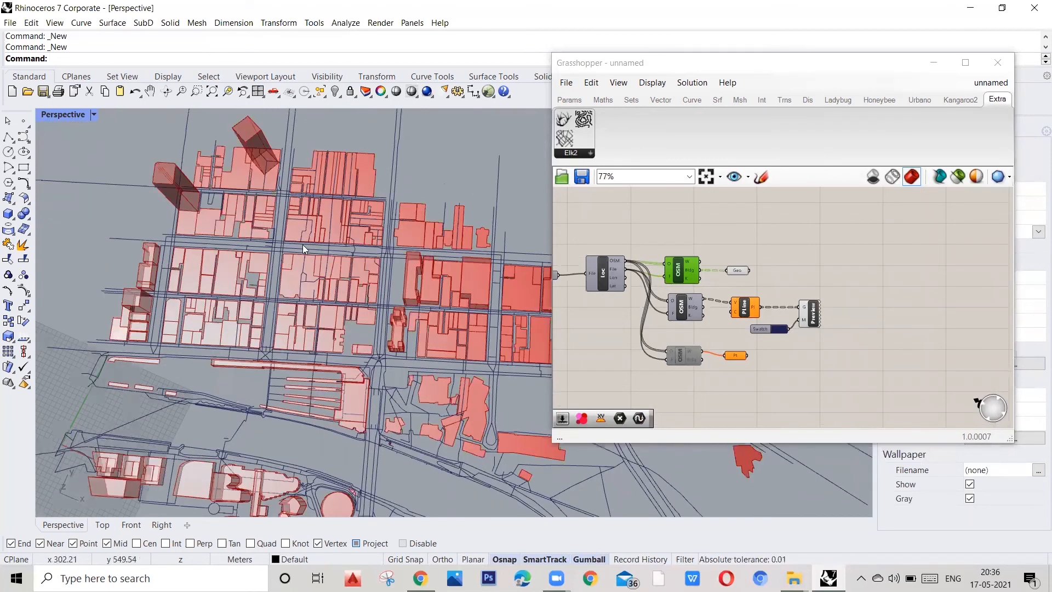
scroll(350, 345, down, 3)
scroll(332, 323, up, 3)
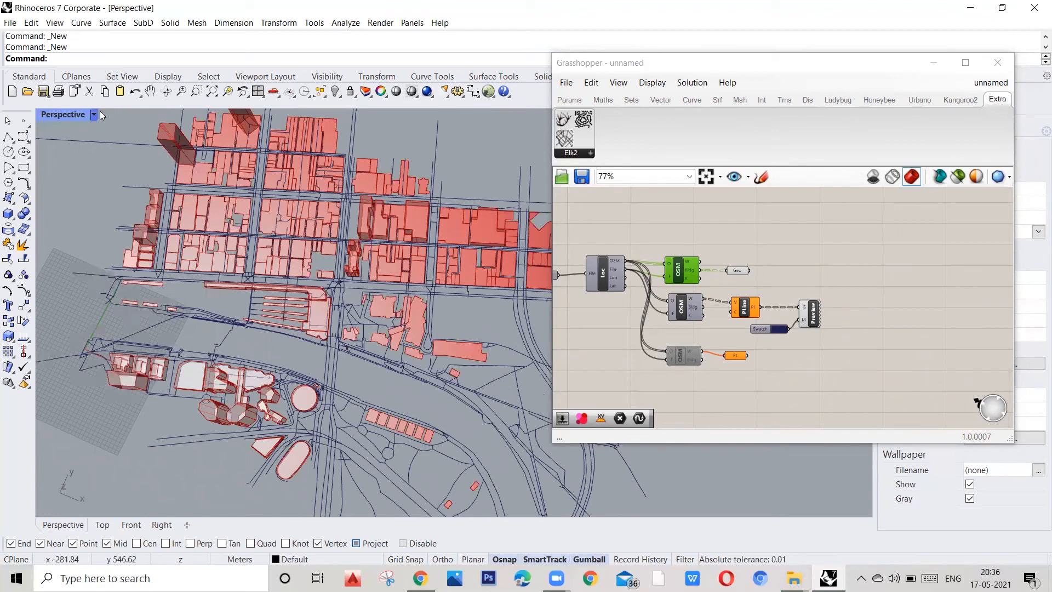
Step: Replace the Geometry parameter with a PolyLine component and wire the building OSM component's W output into its V input
click(738, 272)
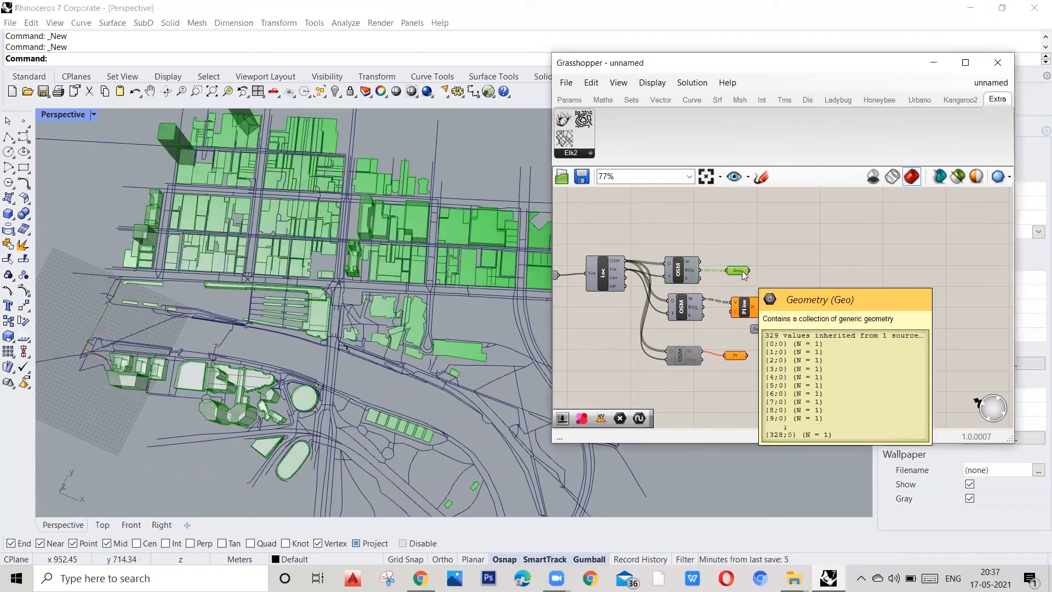
key(Delete)
double_click(741, 268)
text(poly)
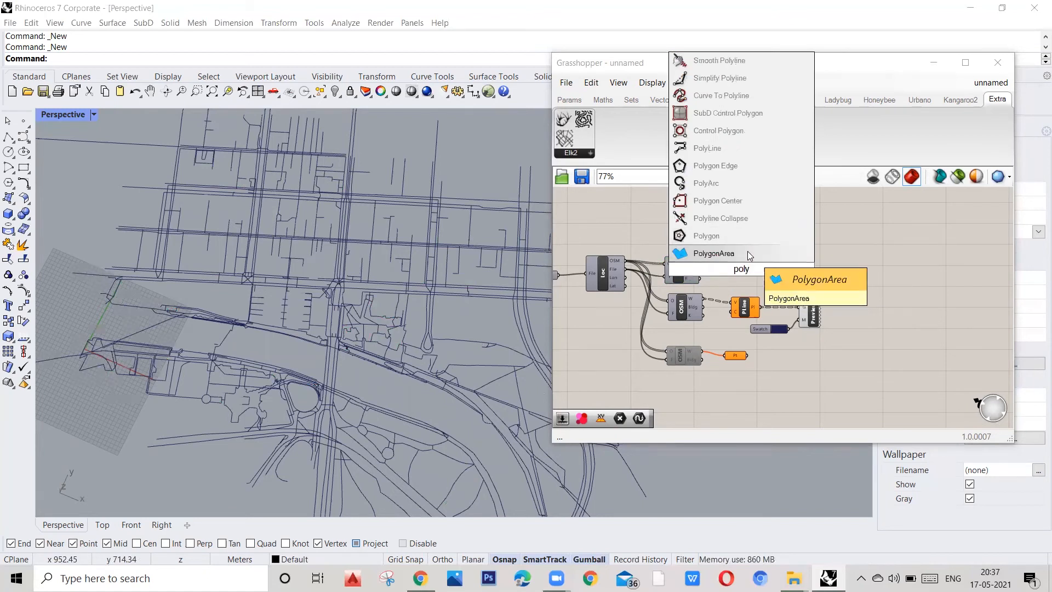
text(l)
click(715, 251)
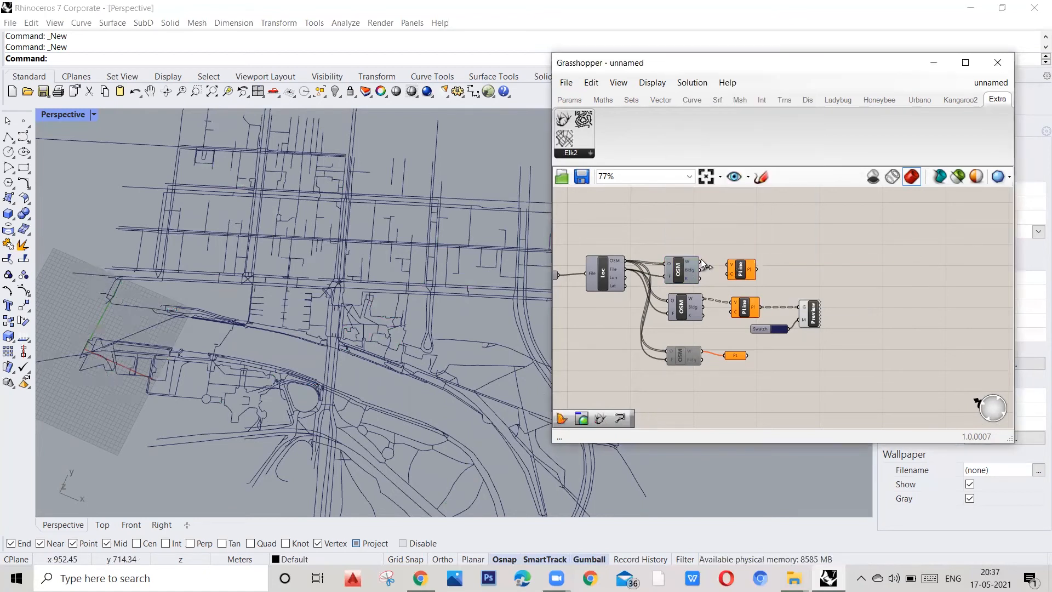
drag(729, 268, 730, 265)
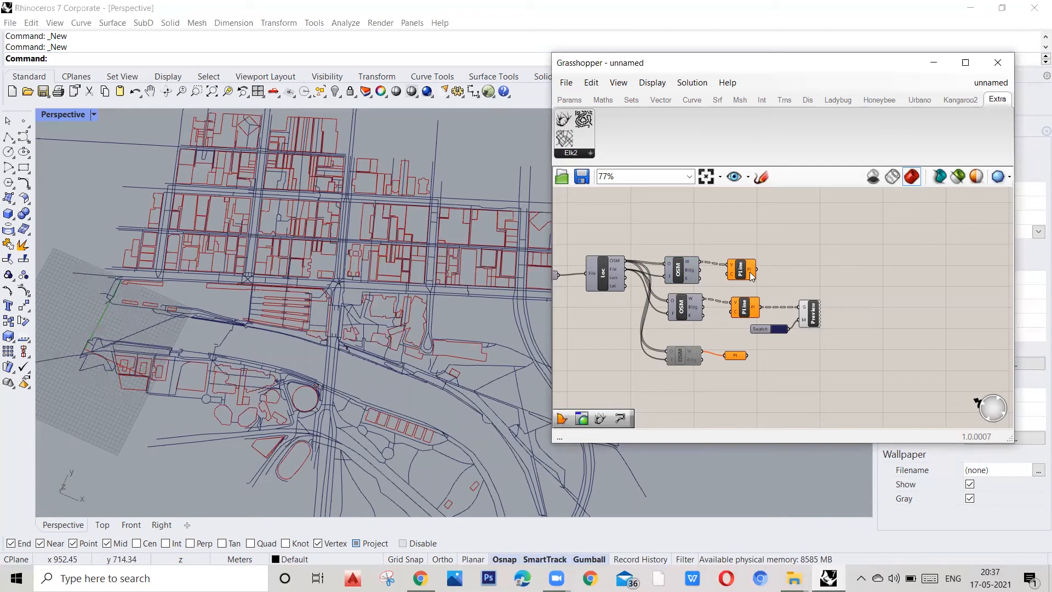
Step: Add a Boundary Surfaces component and wire the building PolyLine's Pl output into its E input
double_click(786, 265)
text(b)
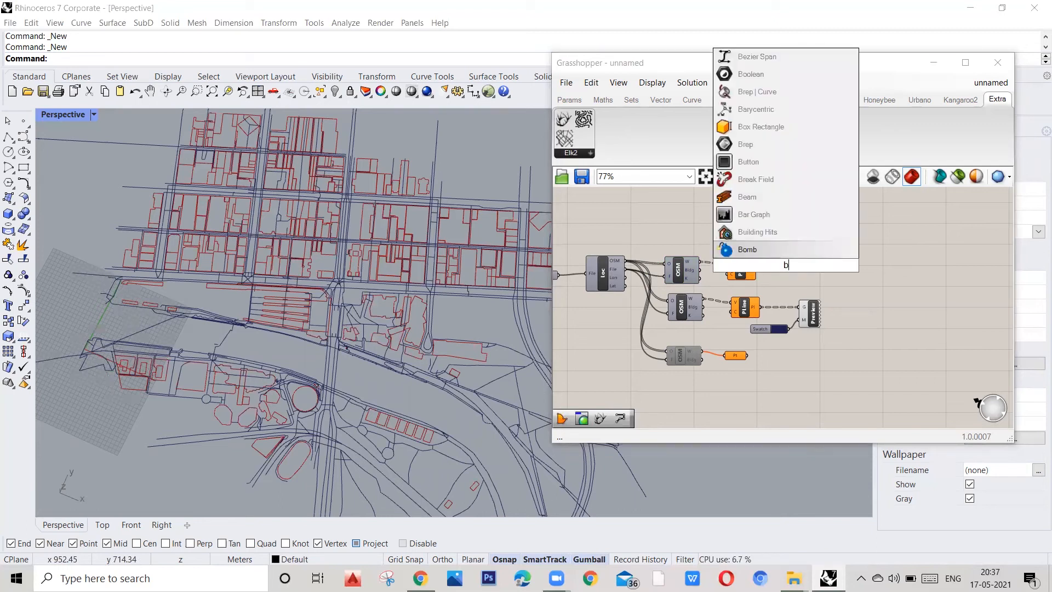
text(oundar)
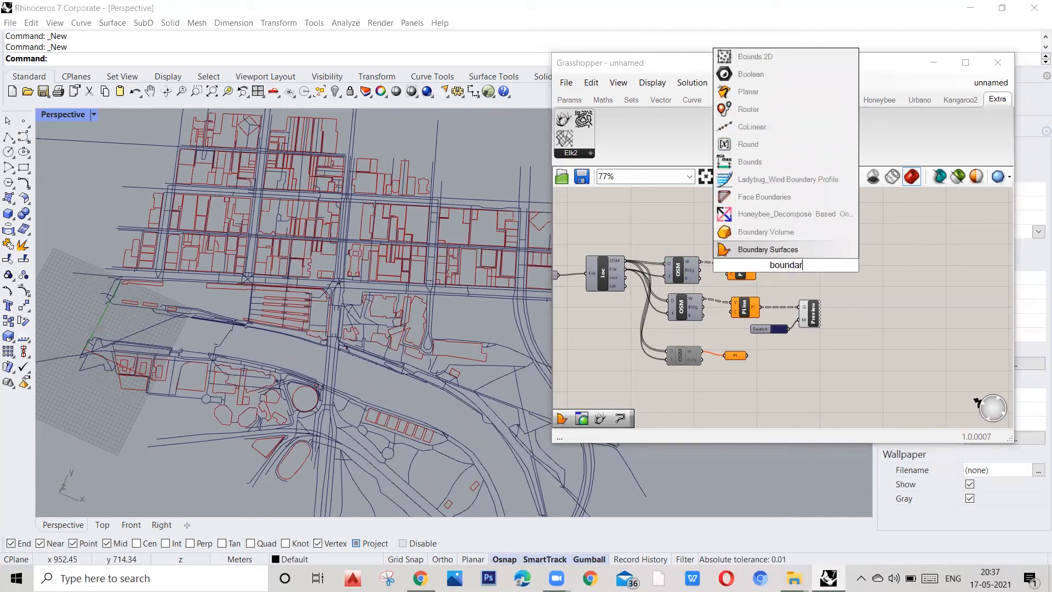
text(y surface)
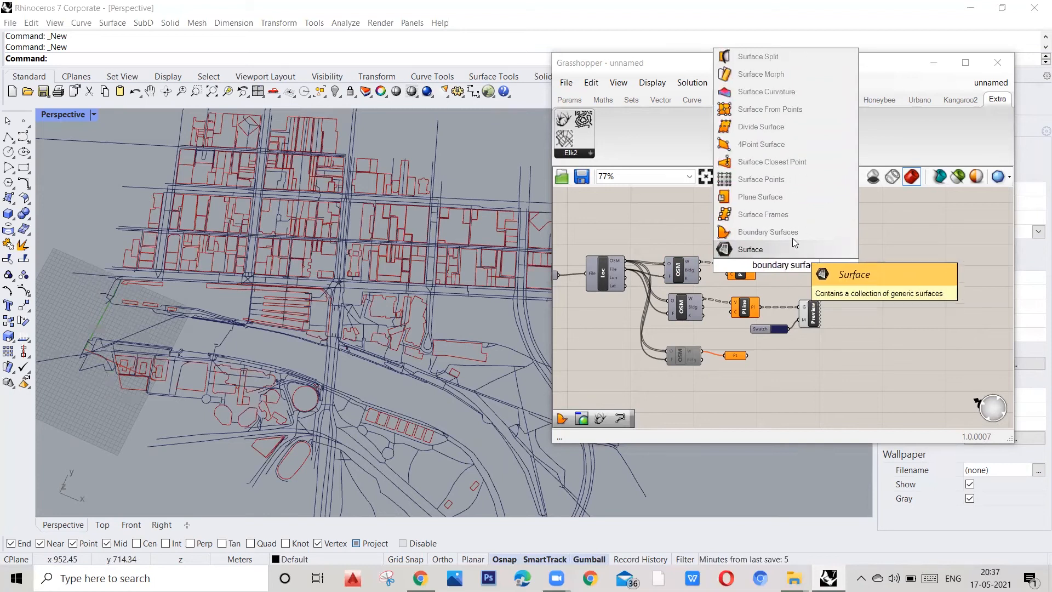
click(792, 234)
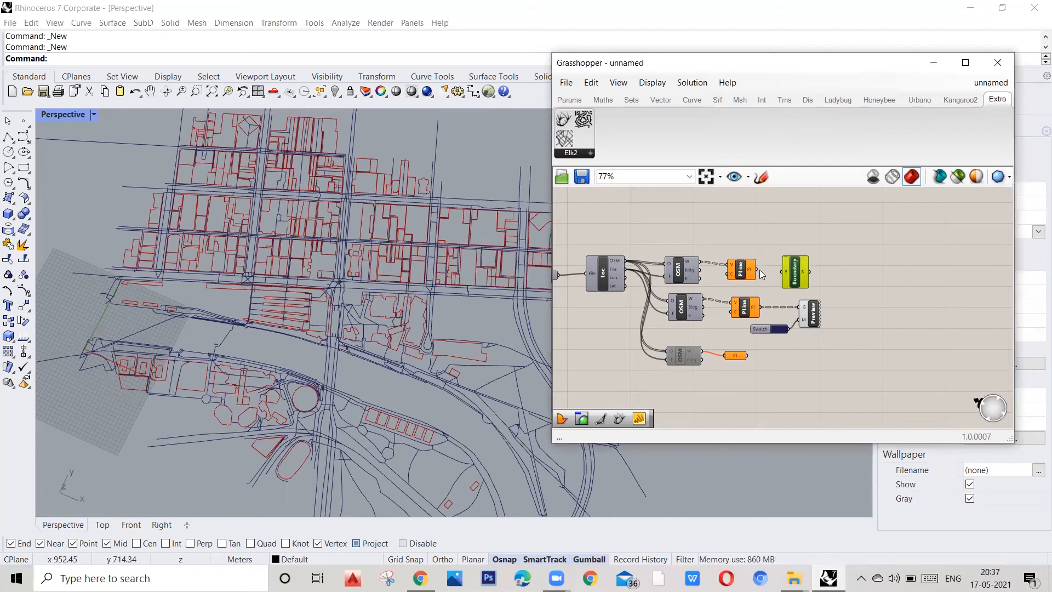
drag(789, 267, 787, 261)
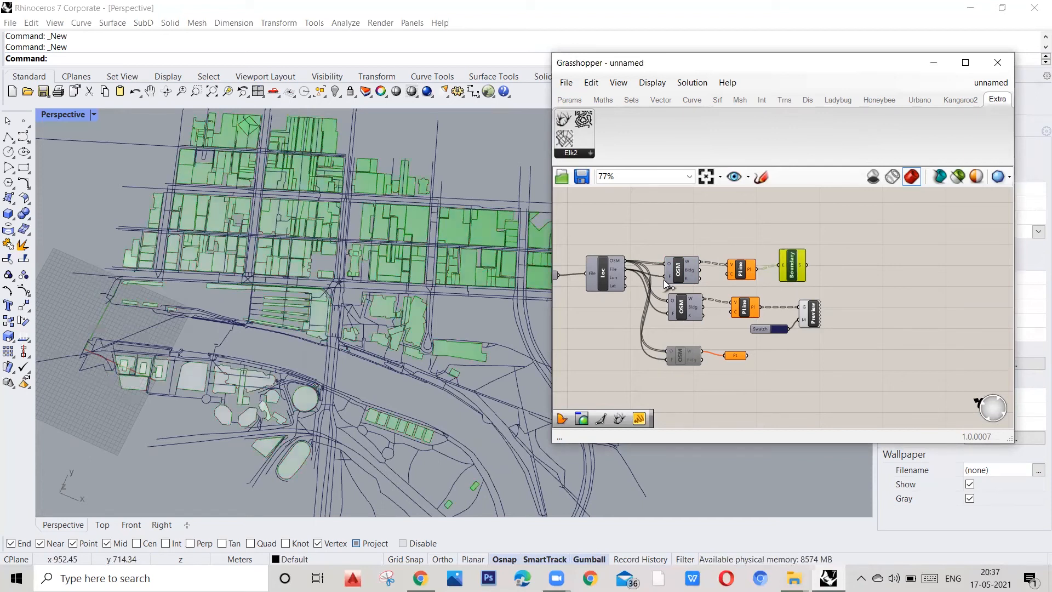
Step: Duplicate the street Custom Preview together with its Colour Swatch
drag(824, 295, 778, 340)
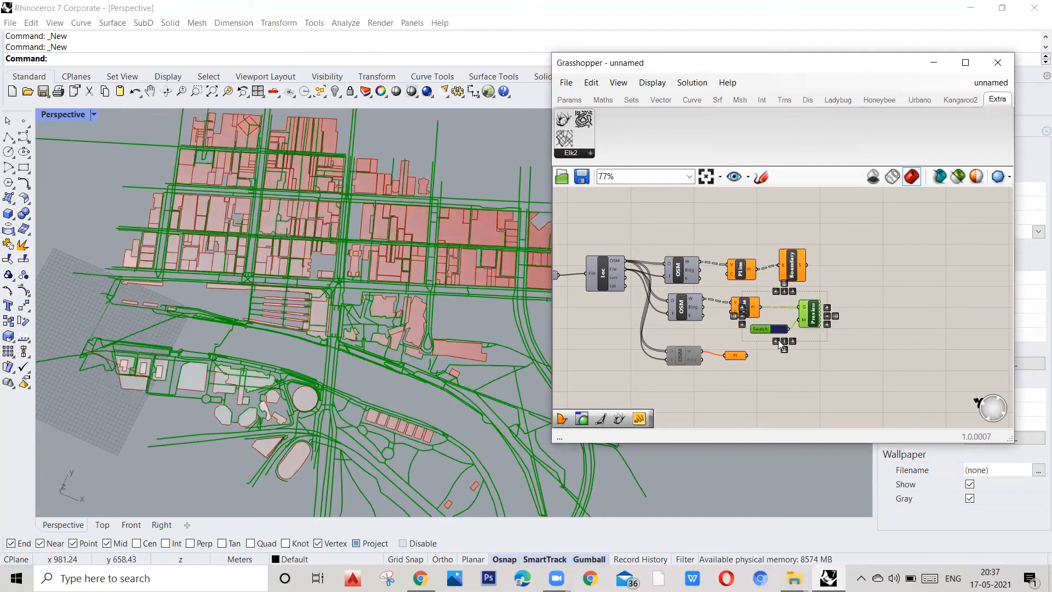
click(869, 273)
key(ctrl+v)
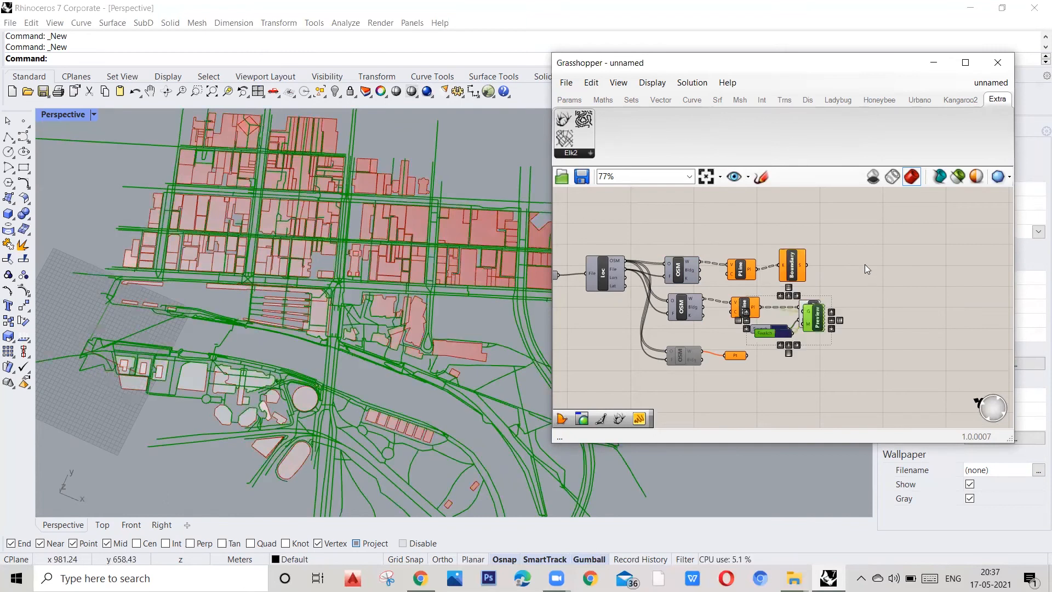
Step: Place the duplicated Custom Preview and swatch beside the Boundary Surfaces component and wire the Boundary Surfaces output into the preview's G input
drag(814, 323, 881, 268)
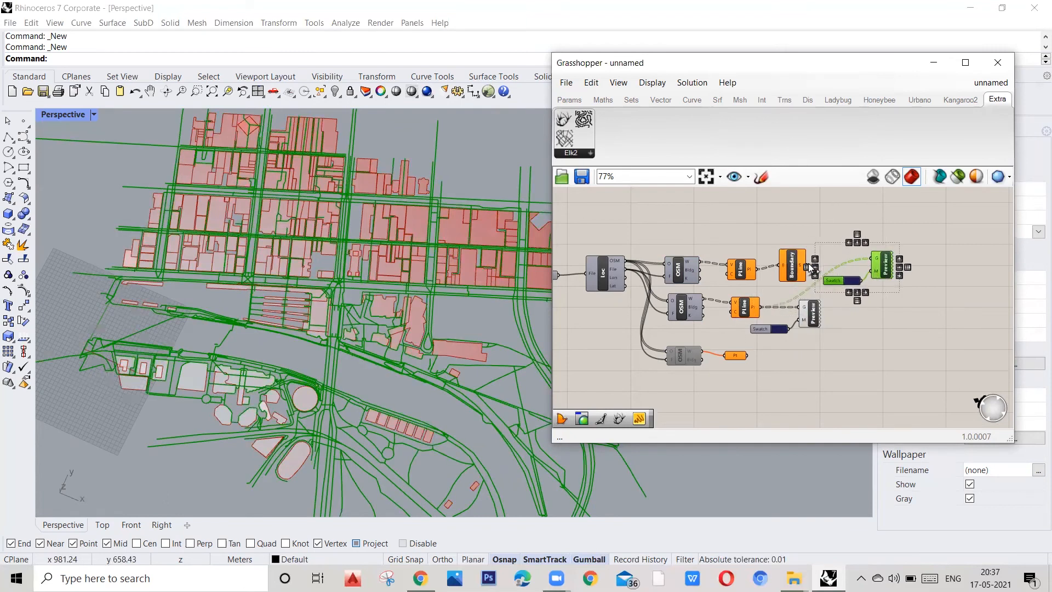
click(810, 235)
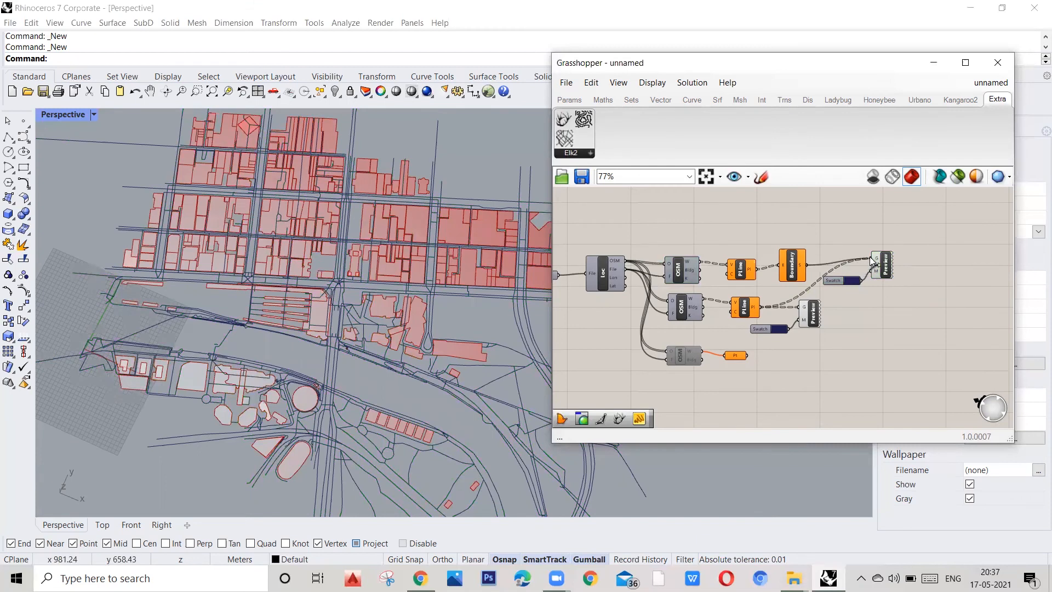
drag(871, 258, 870, 257)
Step: Change the Perspective viewport to the Top view
scroll(332, 295, down, 2)
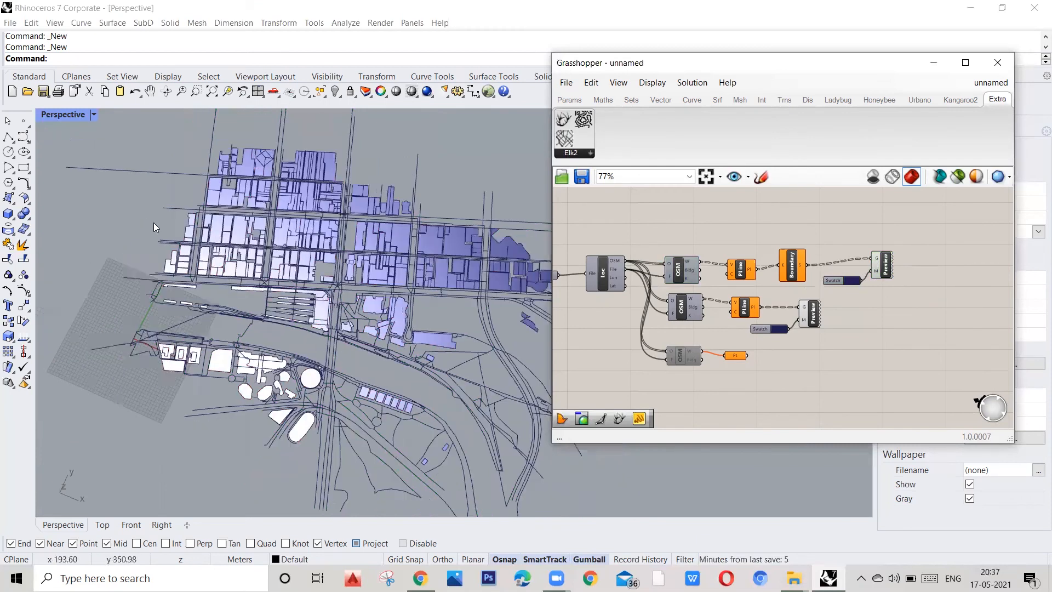
click(94, 113)
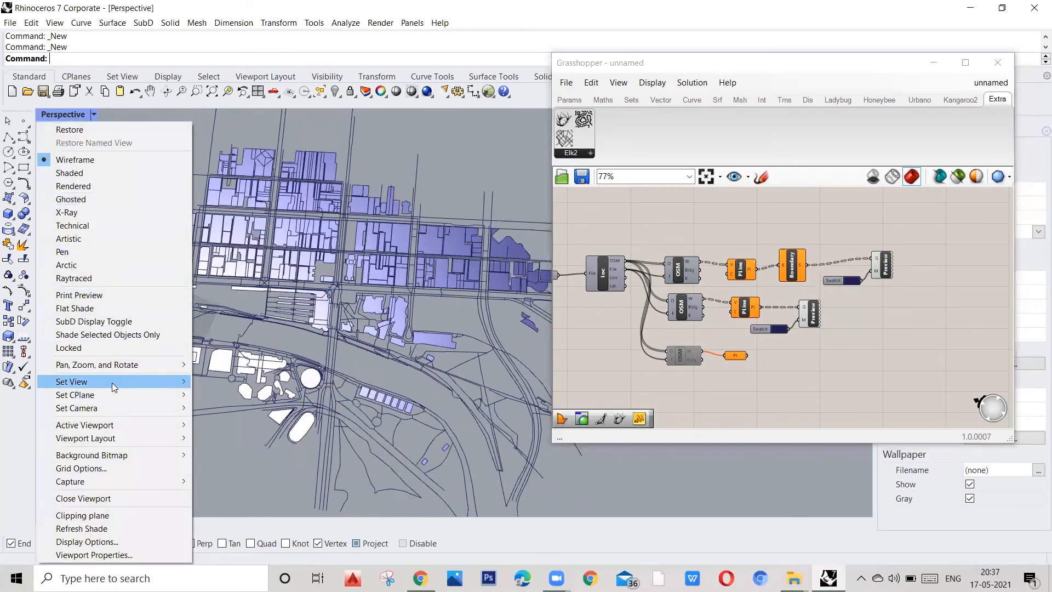
mouse_move(112, 383)
click(233, 394)
scroll(282, 328, up, 4)
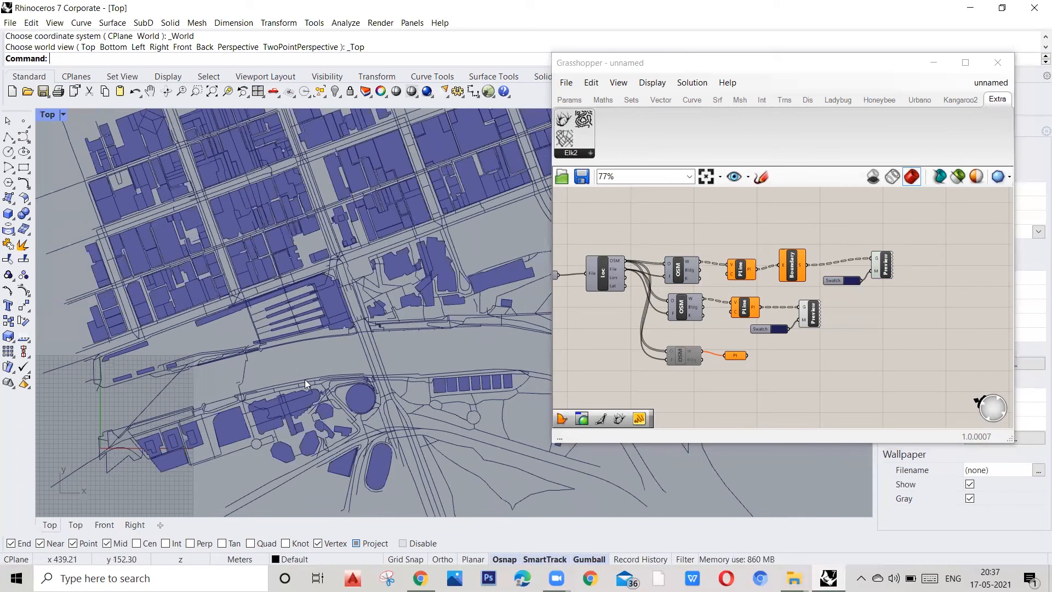
Step: Minimise the Grasshopper window and examine the filled building footprints and street lines in plan, both close up and as a whole
scroll(278, 310, down, 2)
scroll(299, 285, down, 1)
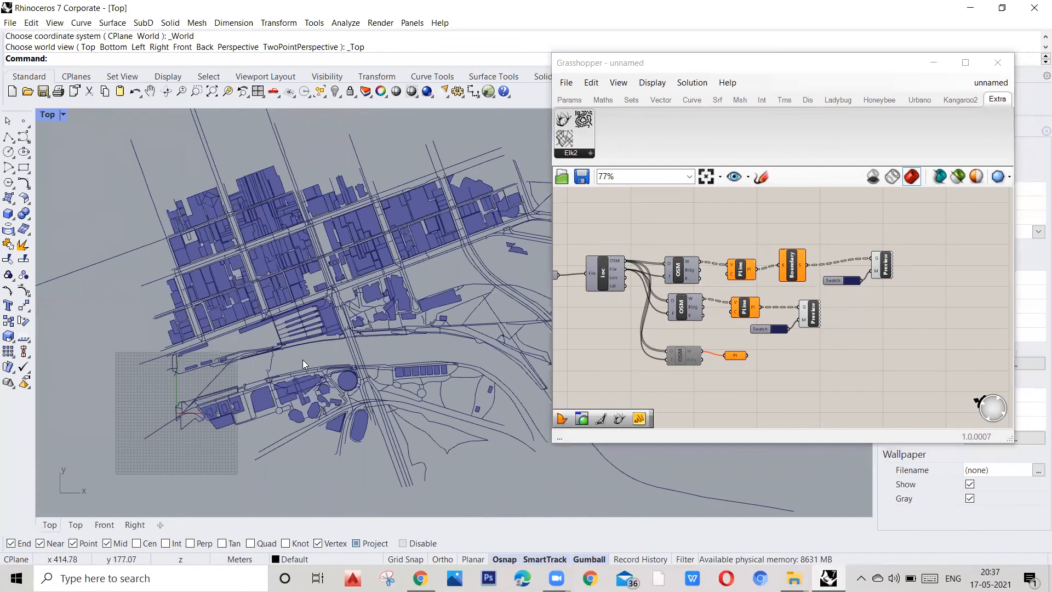
scroll(300, 283, down, 1)
scroll(299, 282, up, 4)
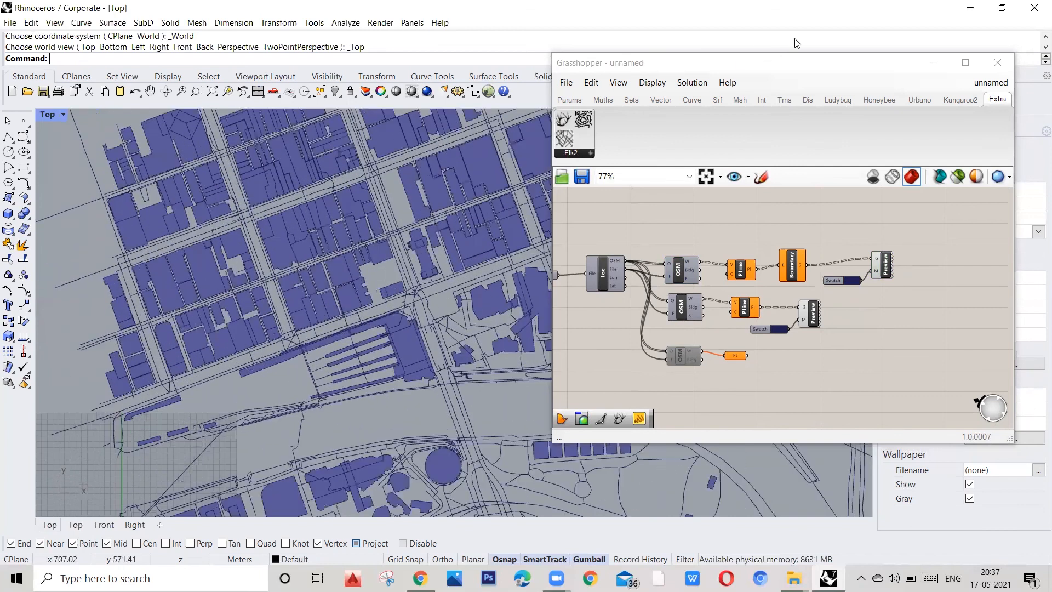
click(934, 63)
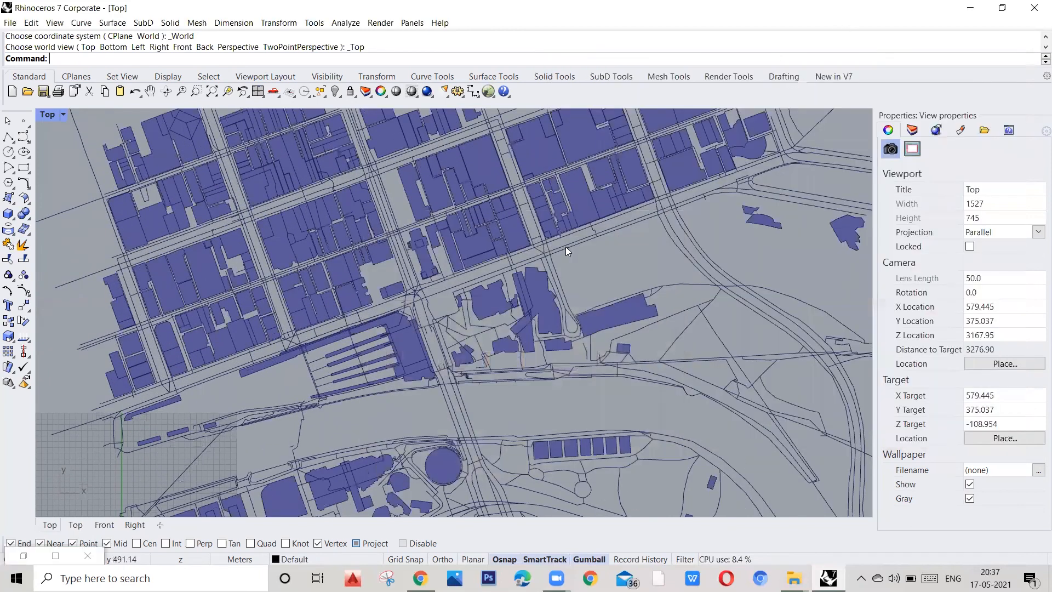
scroll(565, 246, down, 2)
scroll(457, 268, up, 1)
scroll(472, 272, up, 1)
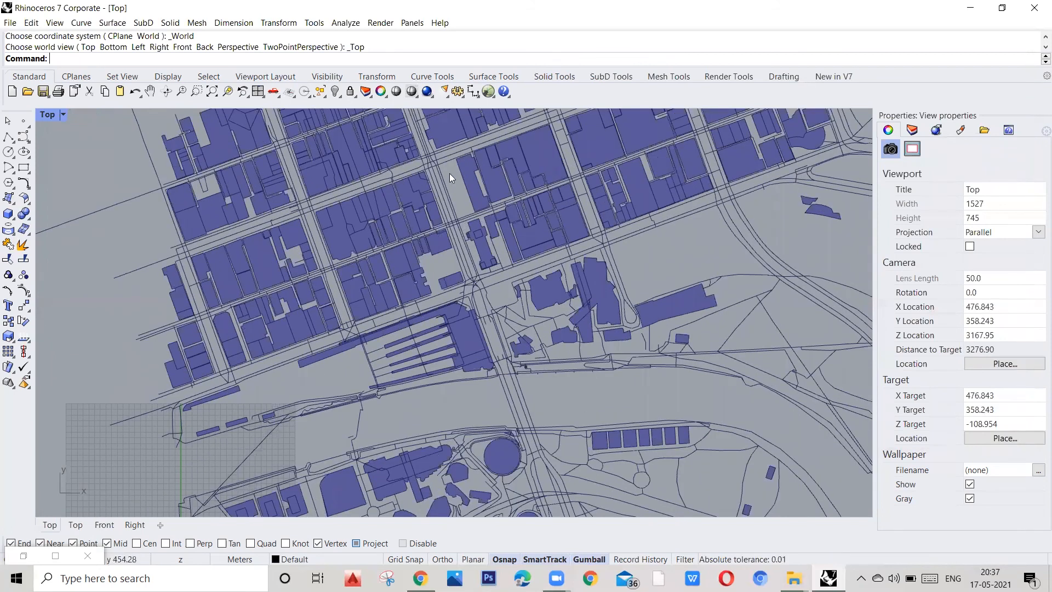
scroll(449, 174, up, 2)
scroll(444, 174, up, 1)
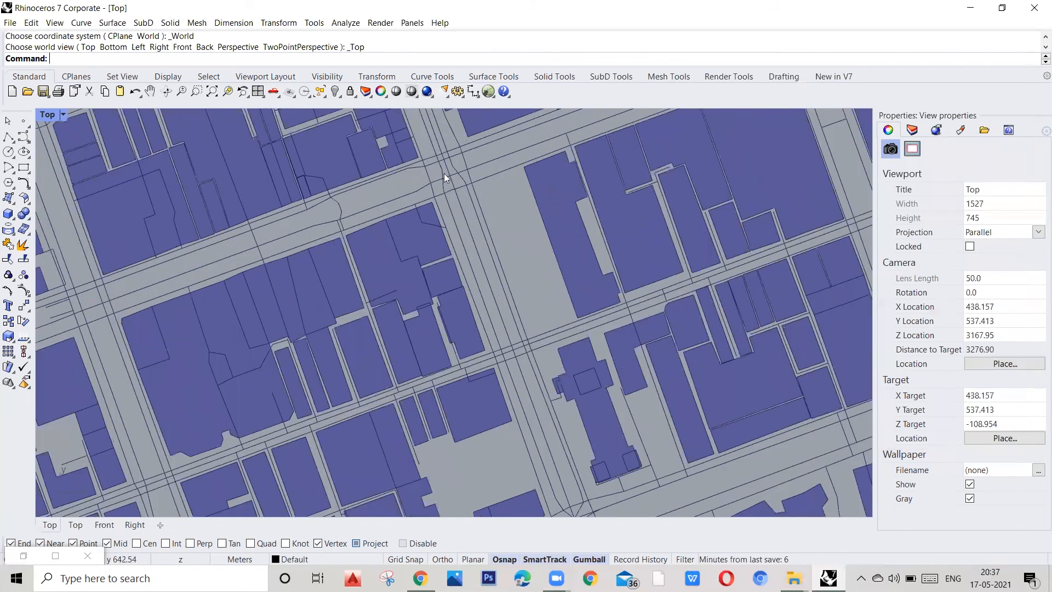
scroll(484, 258, down, 2)
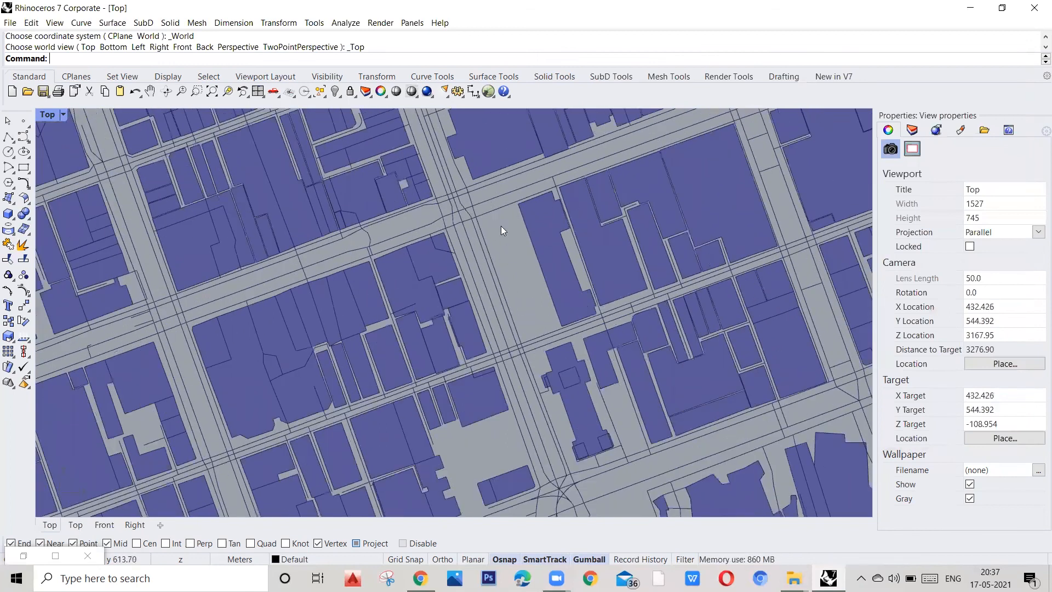
right_drag(492, 234, 549, 308)
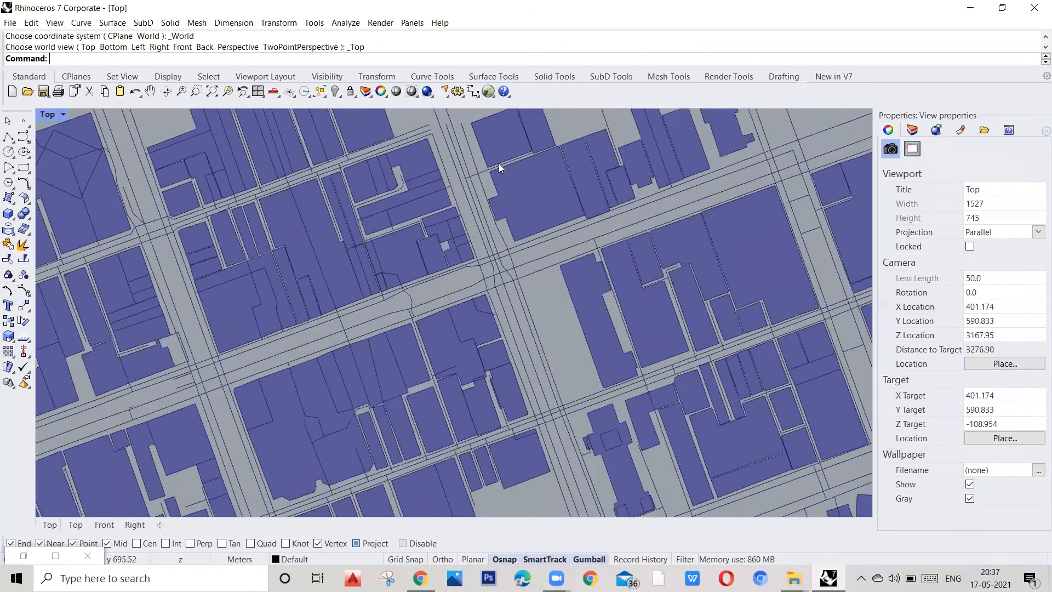
scroll(489, 175, up, 1)
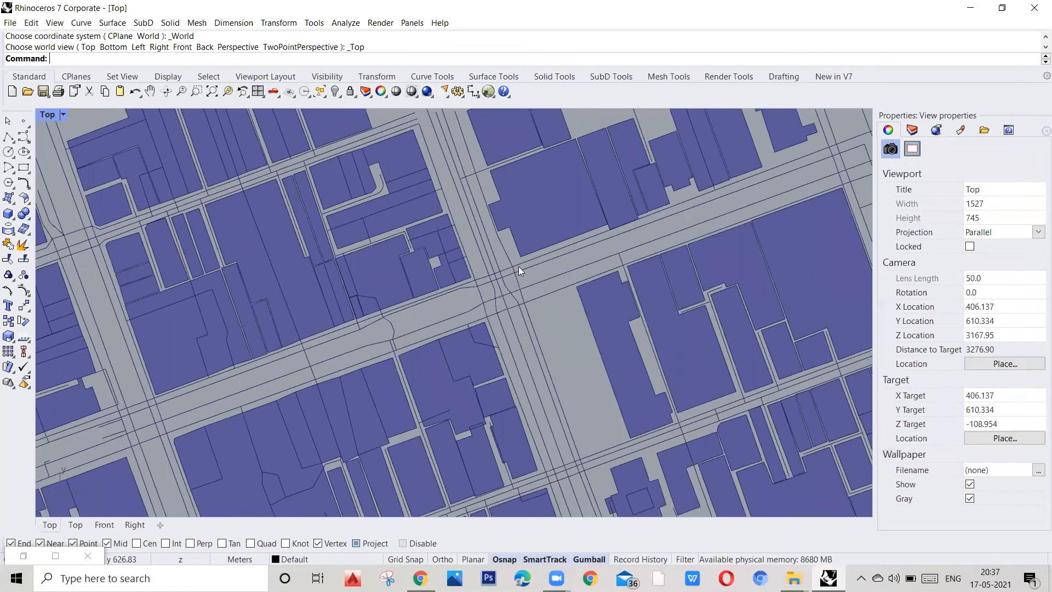
scroll(519, 266, down, 6)
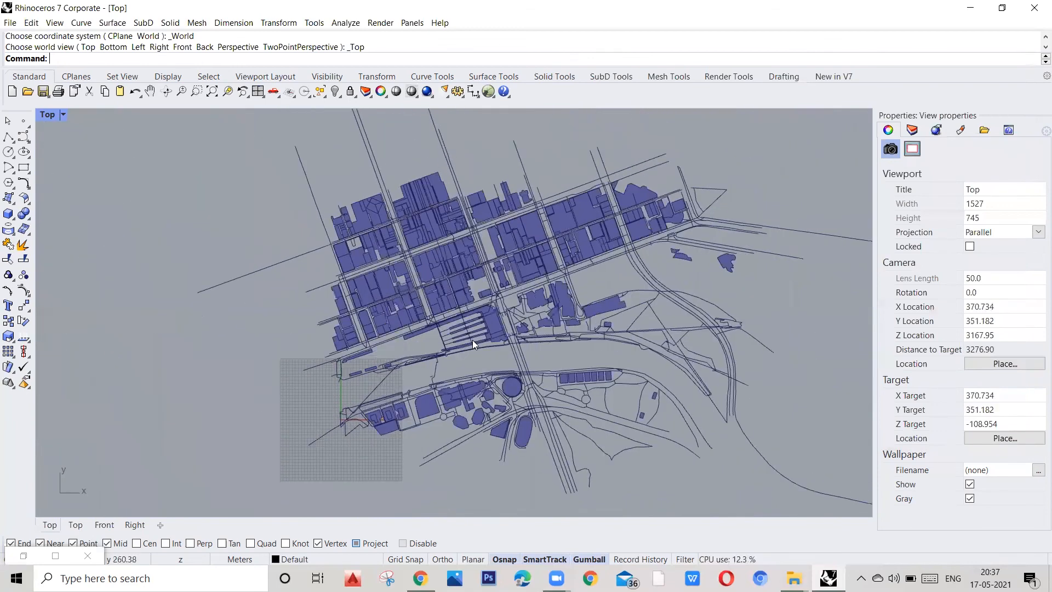
scroll(498, 262, up, 5)
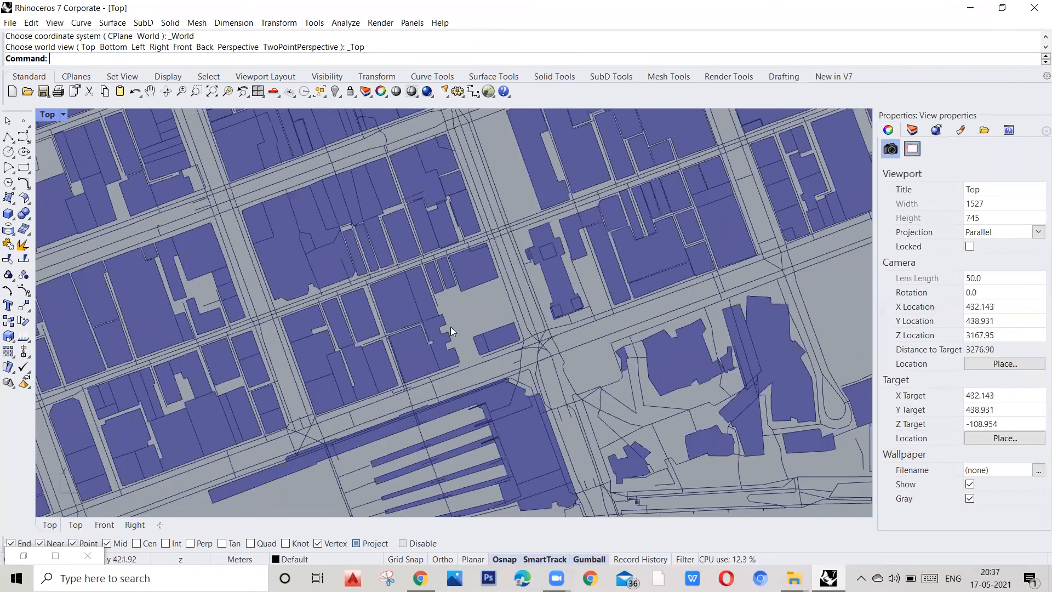
scroll(450, 327, down, 3)
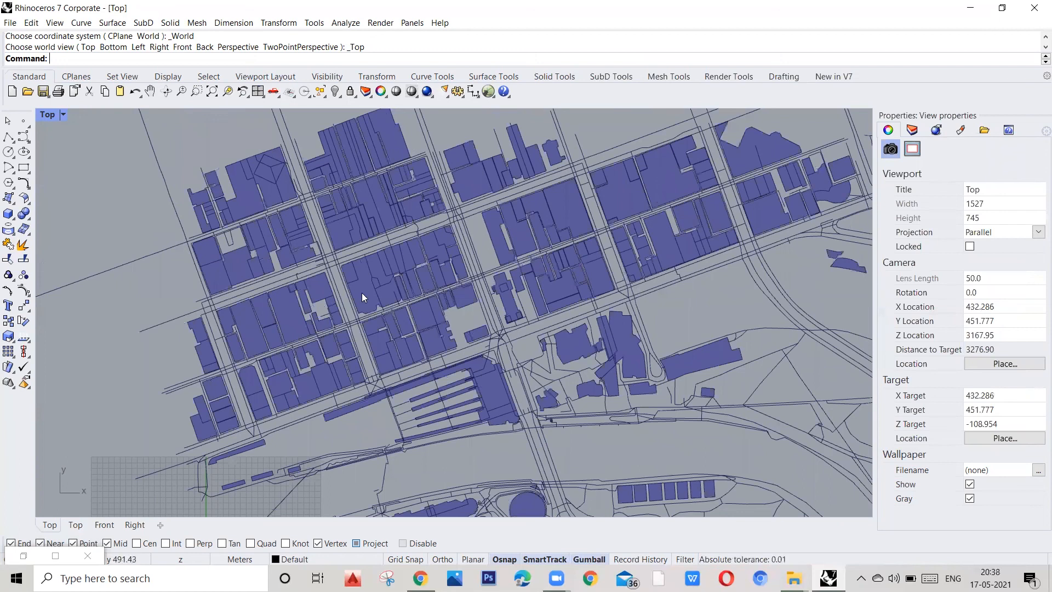
scroll(289, 216, down, 1)
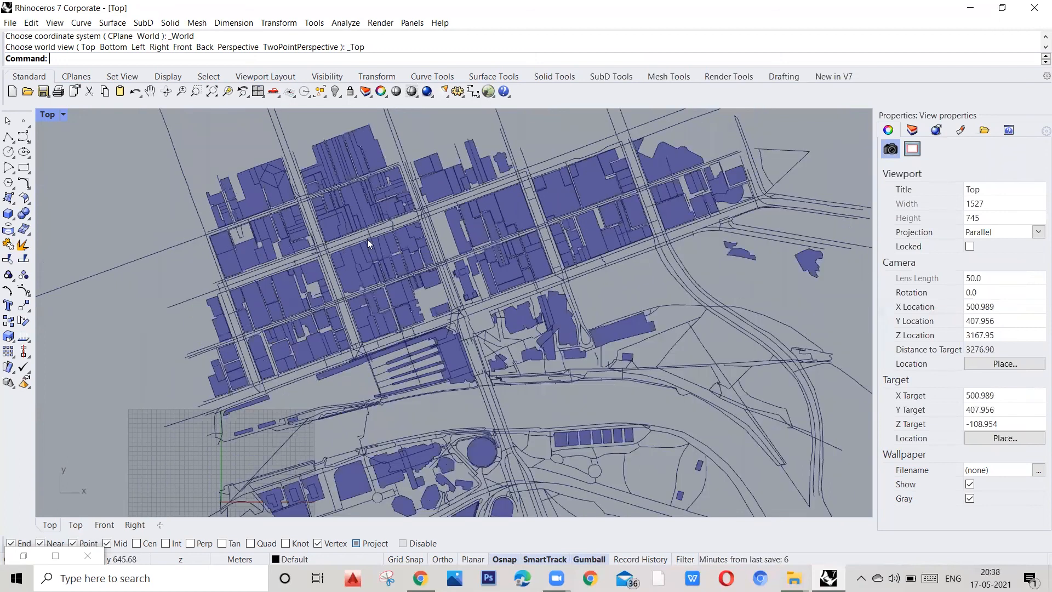